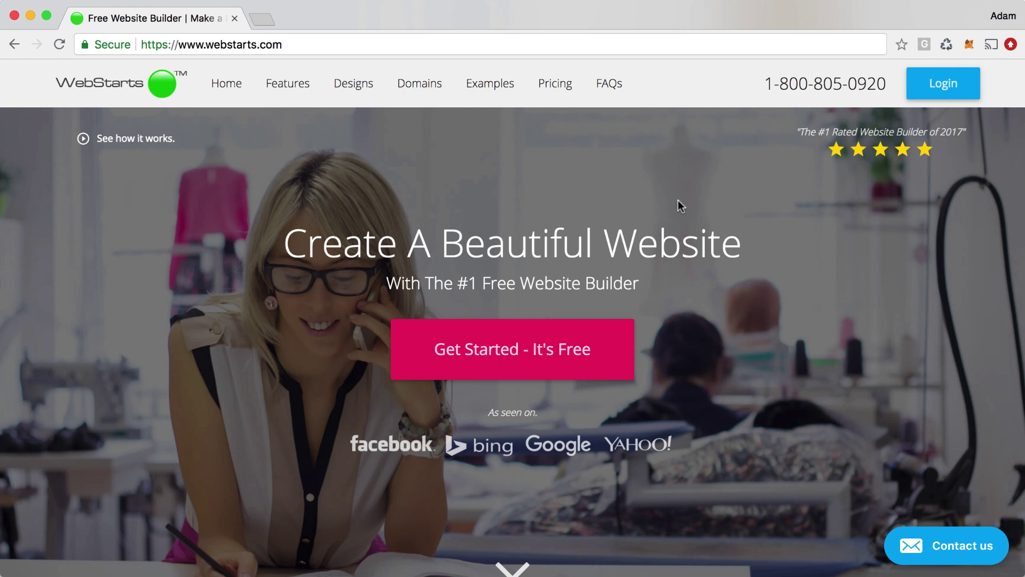
# Start a free site, filter the template gallery by Store, then show all templates again.
pyautogui.click(549, 355)
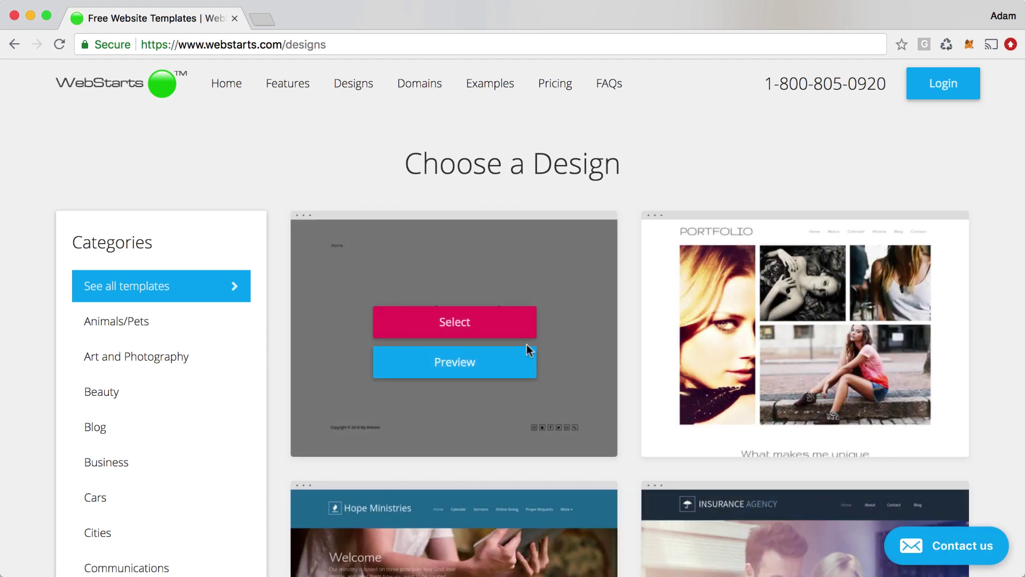
pyautogui.scroll(-5, 285, 339)
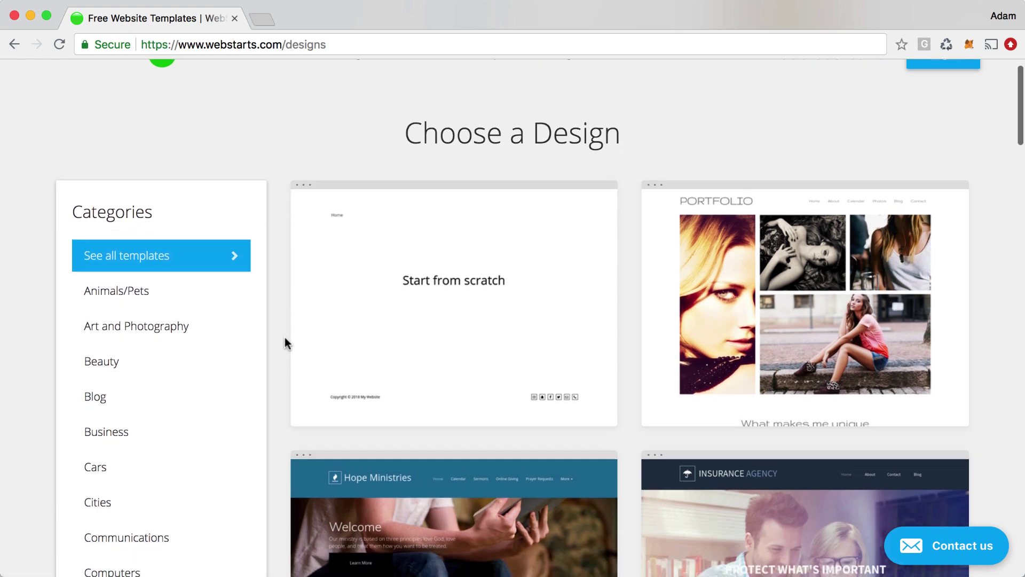
pyautogui.scroll(-15, 206, 347)
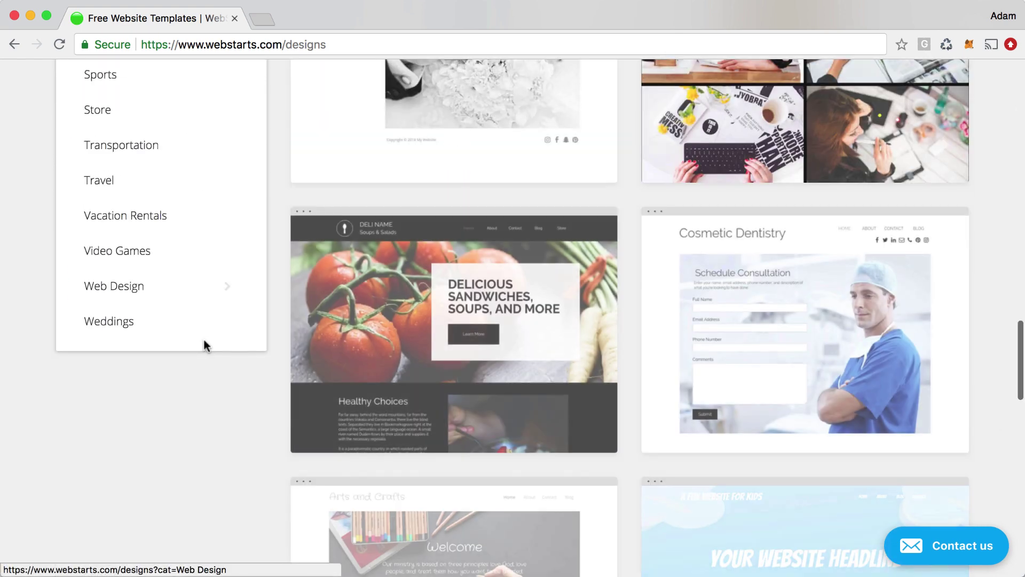
pyautogui.scroll(1, 202, 339)
pyautogui.click(94, 181)
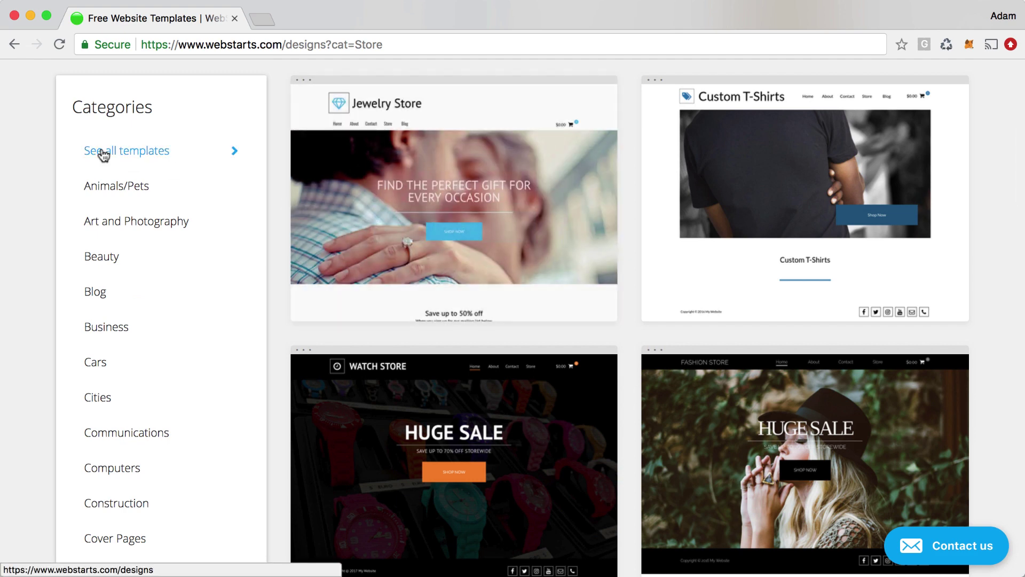
pyautogui.click(126, 164)
# Pick the Environmental Solutions template for the new site.
pyautogui.moveTo(911, 212)
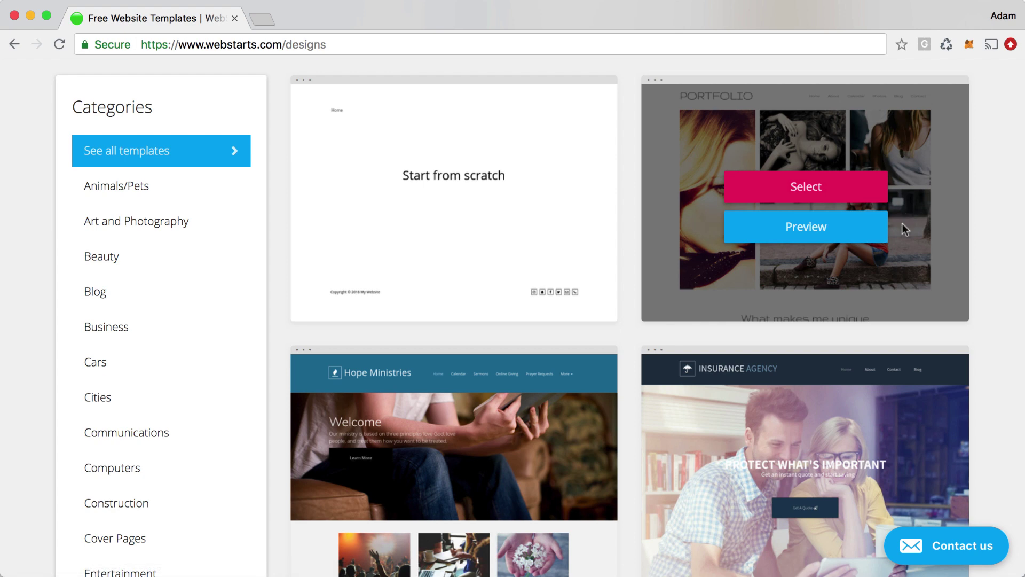
pyautogui.scroll(-3, 825, 331)
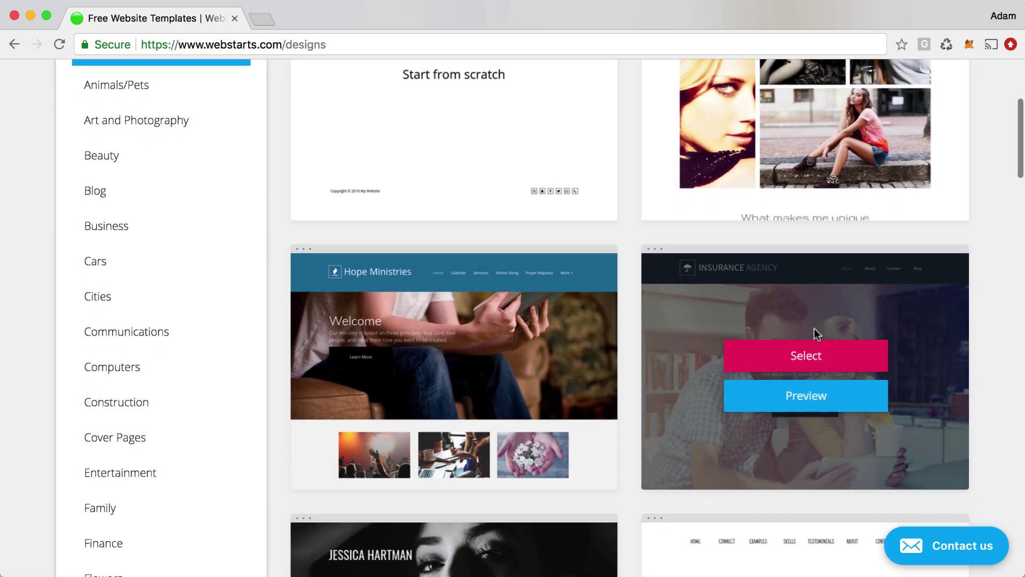
pyautogui.scroll(-3, 822, 329)
pyautogui.scroll(-9, 820, 335)
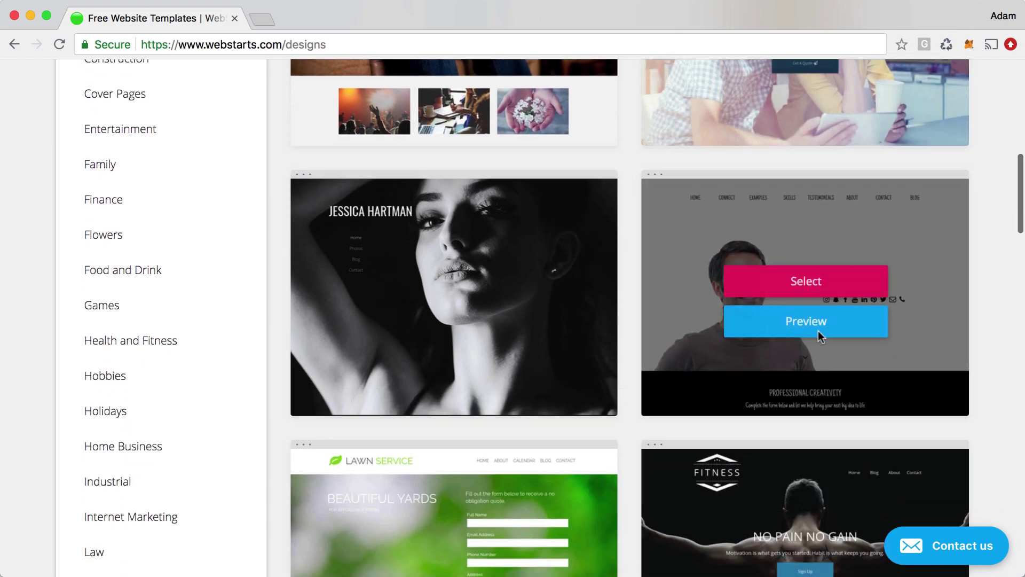
pyautogui.scroll(-3, 818, 332)
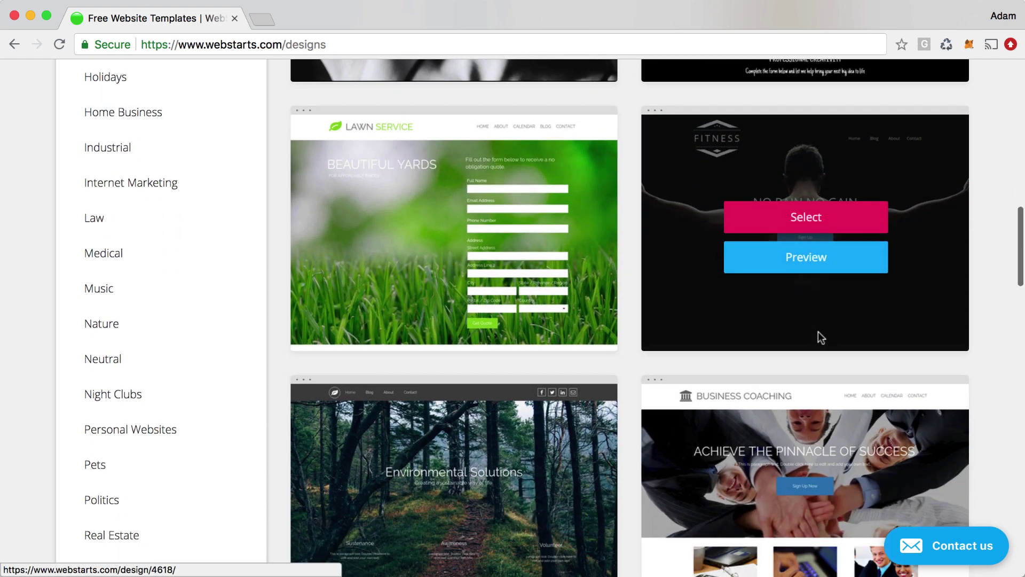
pyautogui.click(463, 404)
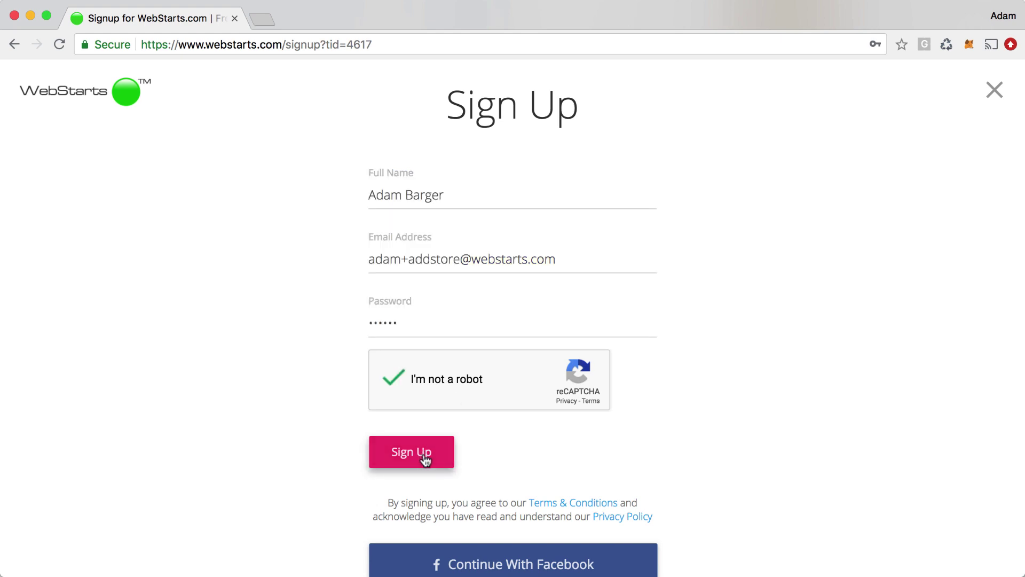
# Submit the sign-up form with the full name, e-mail and password to create the account.
pyautogui.click(425, 458)
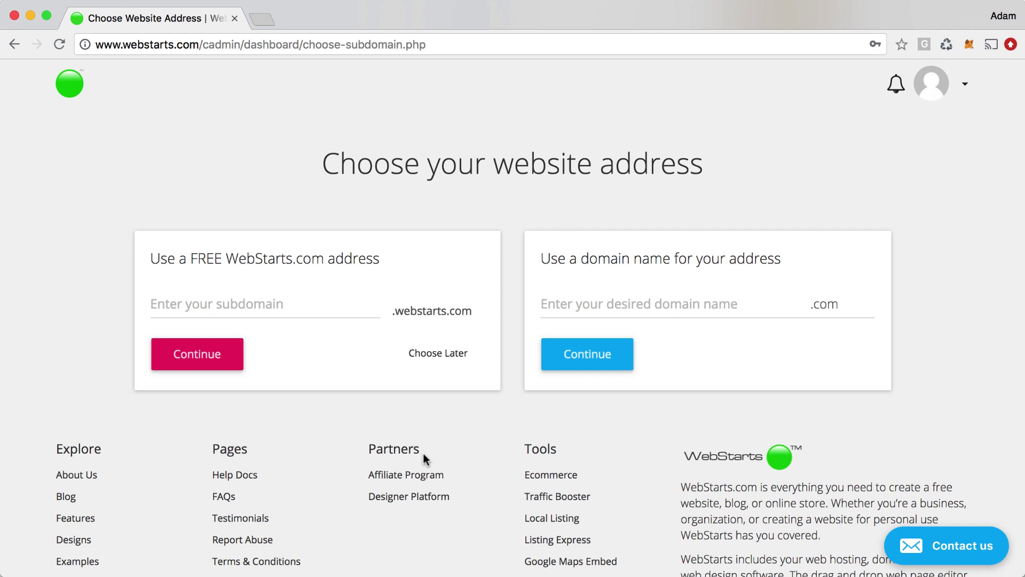
# Claim the free subdomain add-store.webstarts.com for the site.
pyautogui.click(610, 307)
pyautogui.click(262, 314)
pyautogui.write('add')
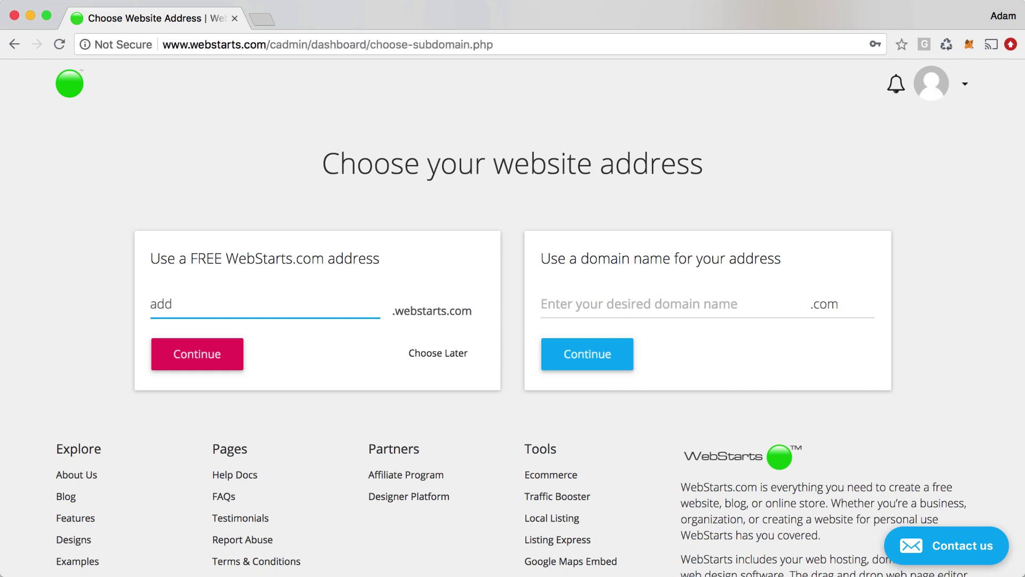
pyautogui.write('-store')
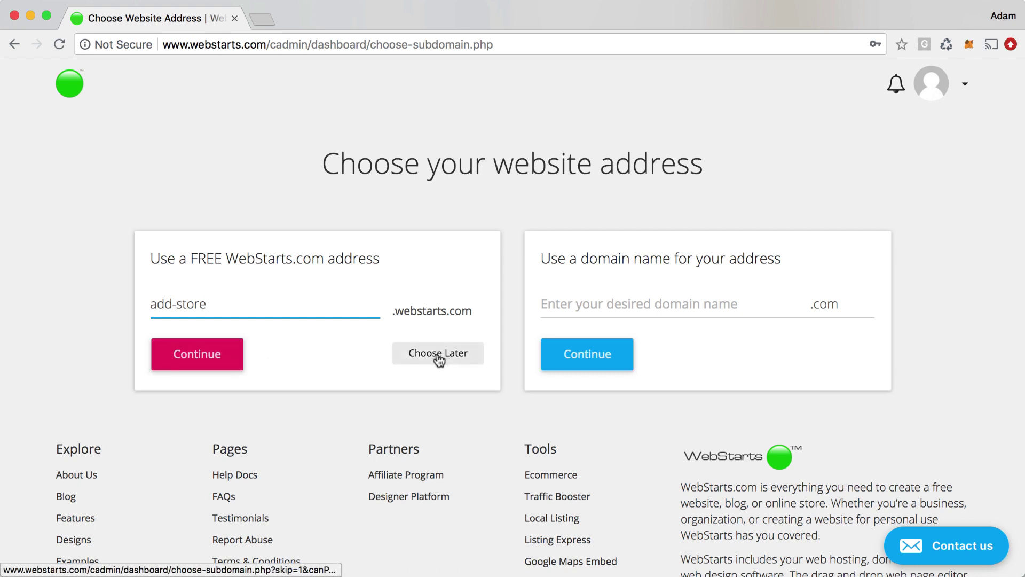
pyautogui.click(227, 367)
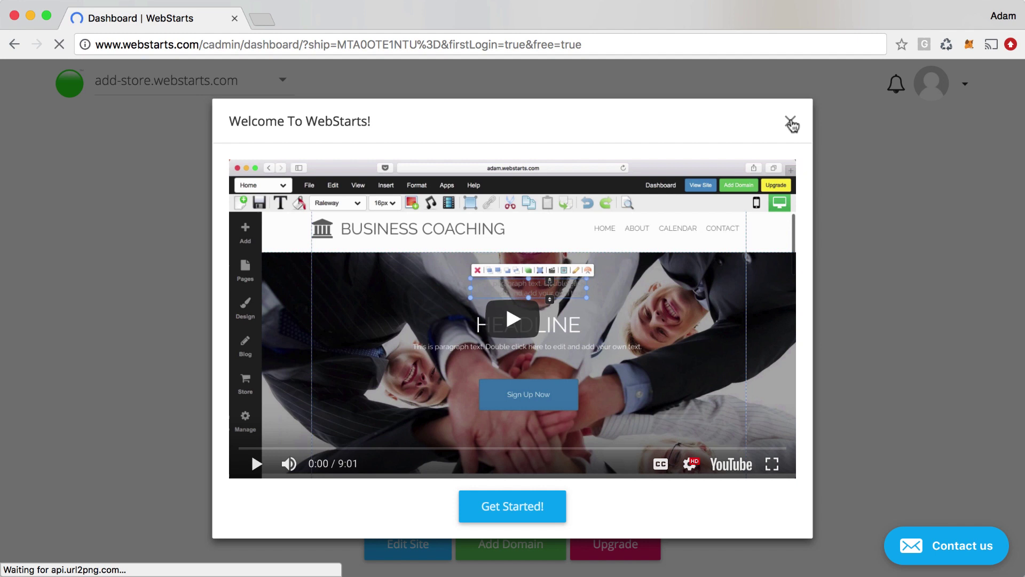
# Dismiss the welcome video and open add-store.webstarts.com in the site editor.
pyautogui.click(791, 124)
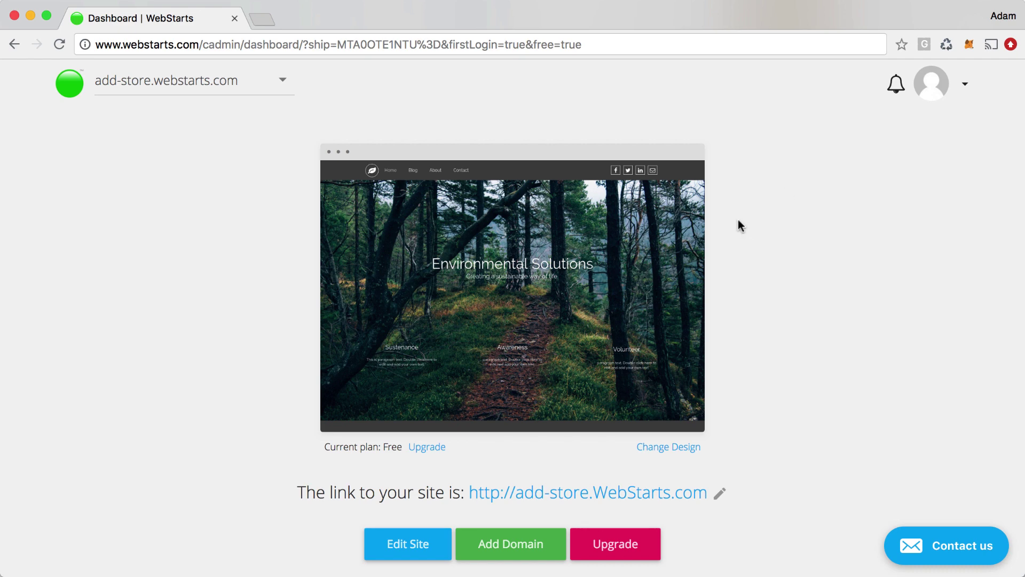
pyautogui.moveTo(494, 380)
pyautogui.moveTo(542, 320)
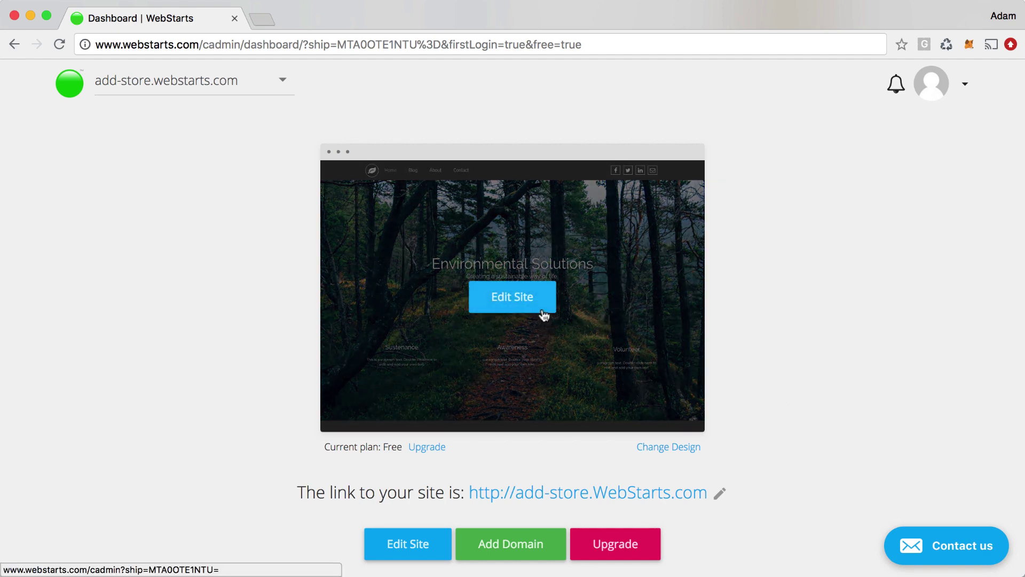
pyautogui.click(544, 311)
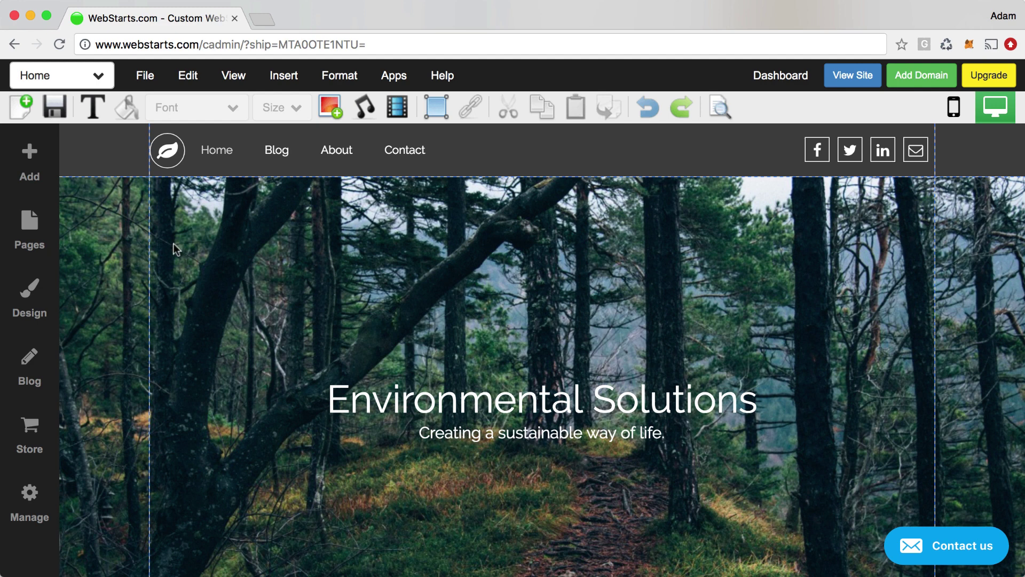
# Replace the hero heading 'Environmental Solutions' with 'Green Products'.
pyautogui.click(590, 417)
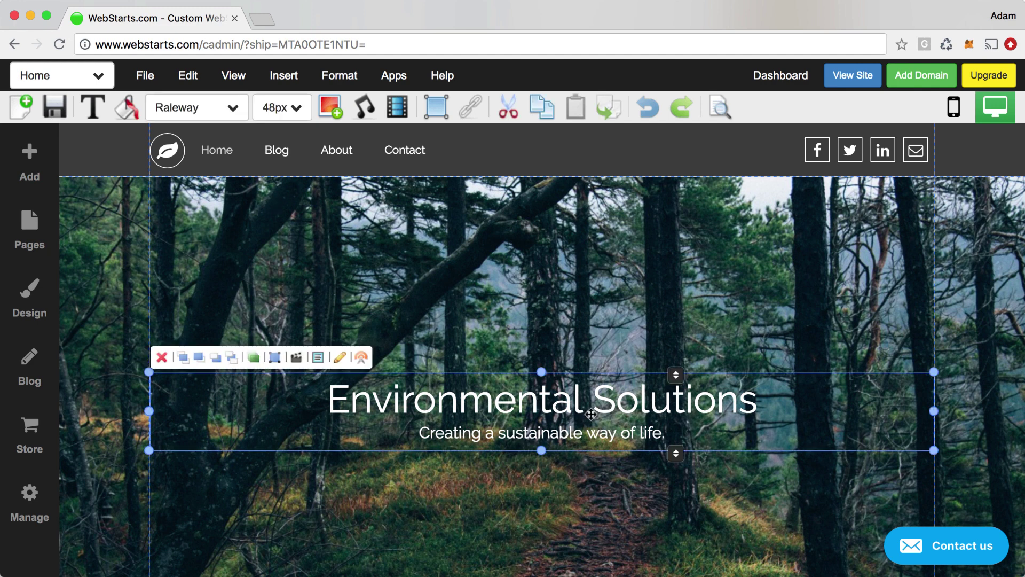
pyautogui.click(594, 412)
pyautogui.tripleClick(596, 410)
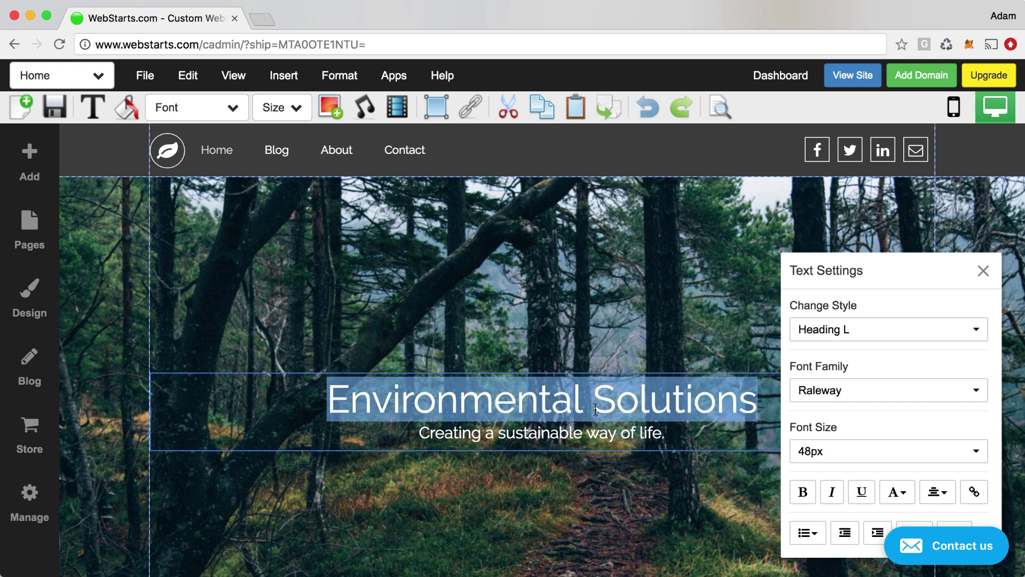
pyautogui.write('Green')
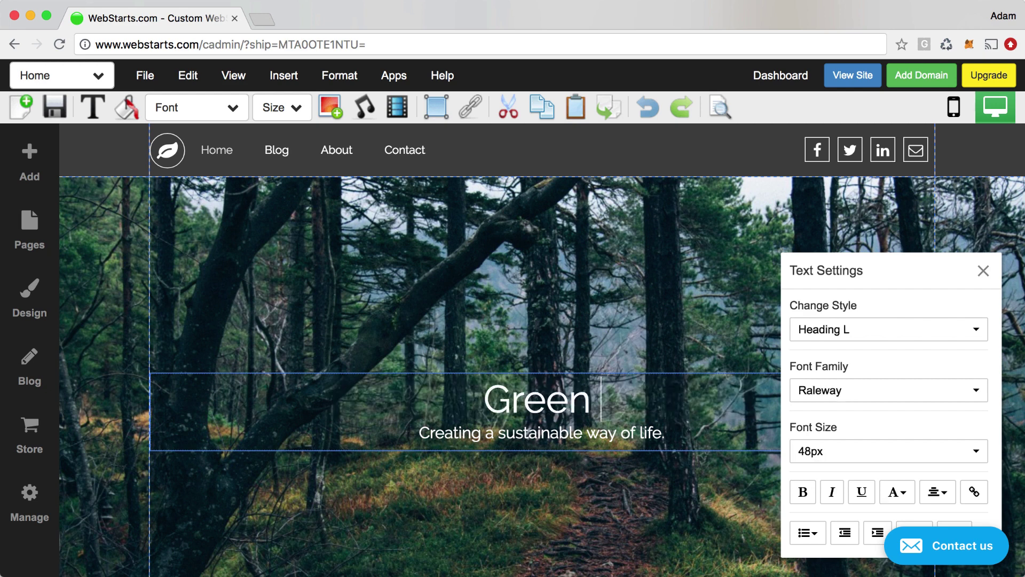
pyautogui.write(' Products')
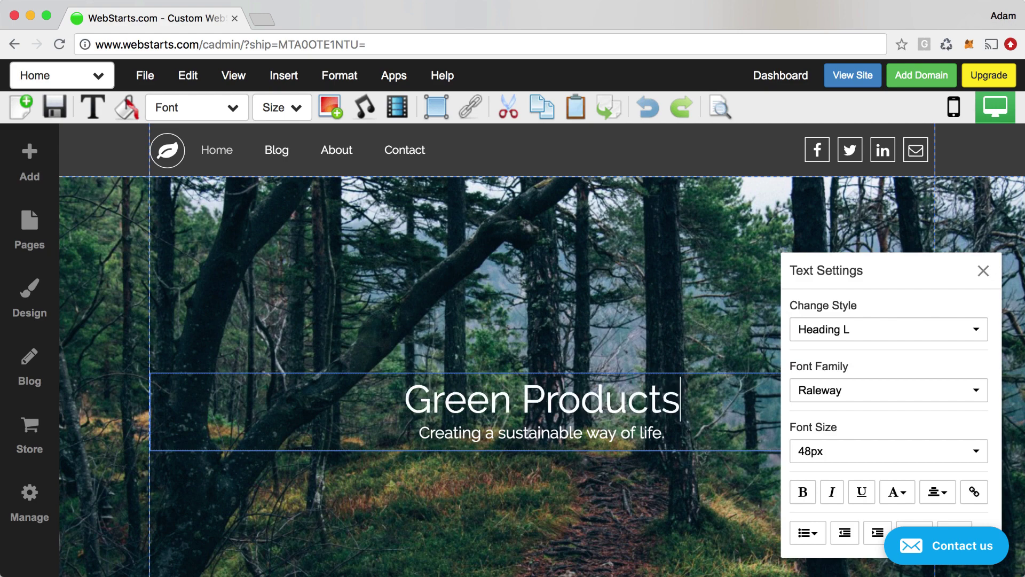
pyautogui.press('Left')
pyautogui.press('Left')
pyautogui.press('Left')
pyautogui.press('Left')
pyautogui.click(598, 345)
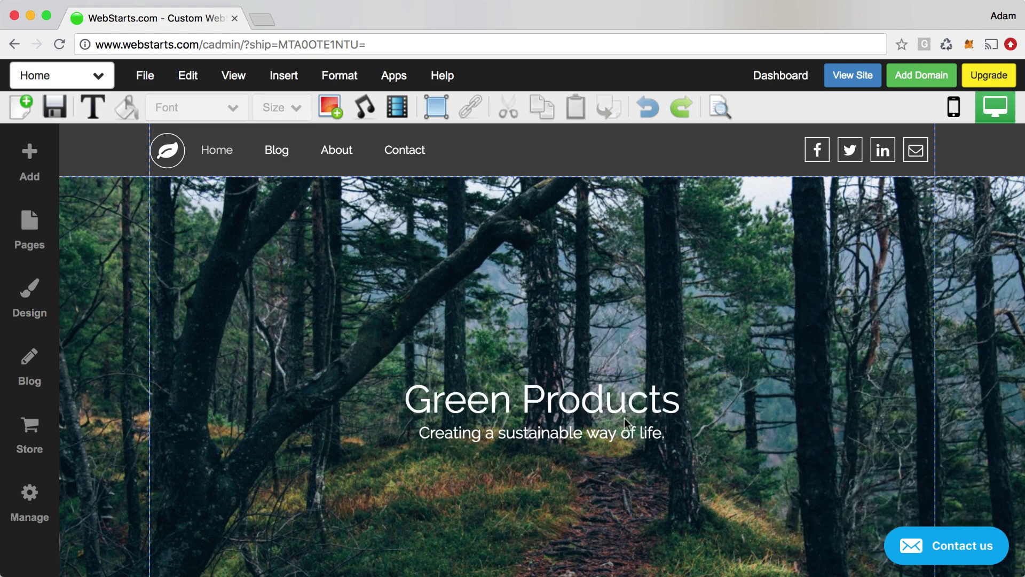
pyautogui.scroll(-5, 606, 432)
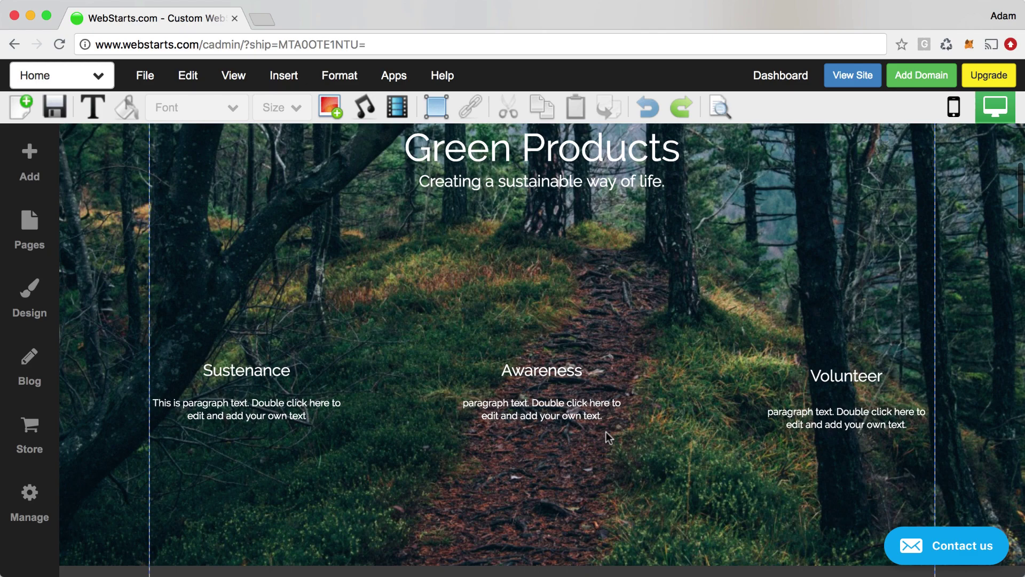
pyautogui.scroll(-2, 607, 432)
pyautogui.scroll(8, 605, 435)
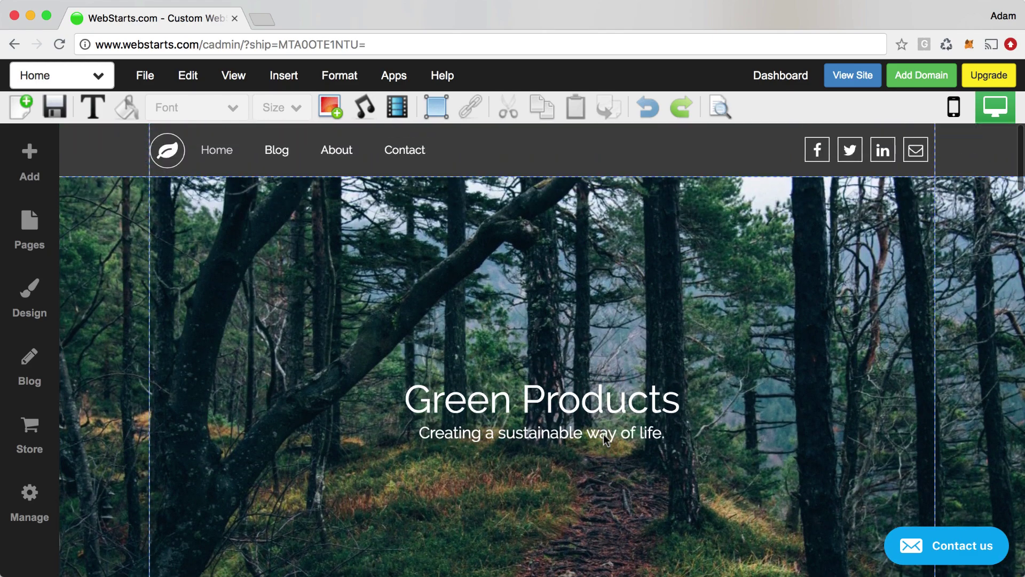
pyautogui.doubleClick(378, 293)
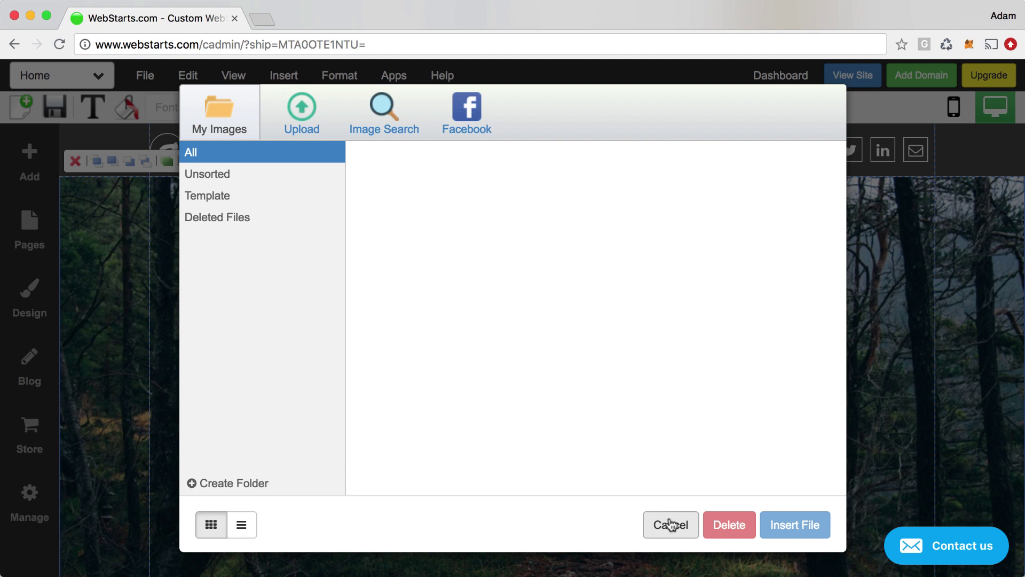
pyautogui.click(383, 115)
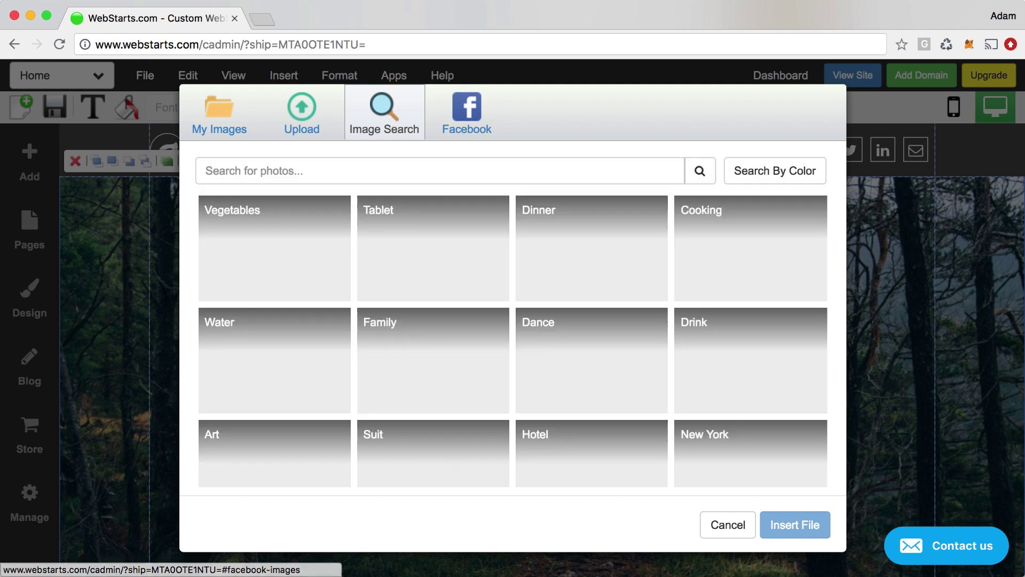
pyautogui.click(483, 170)
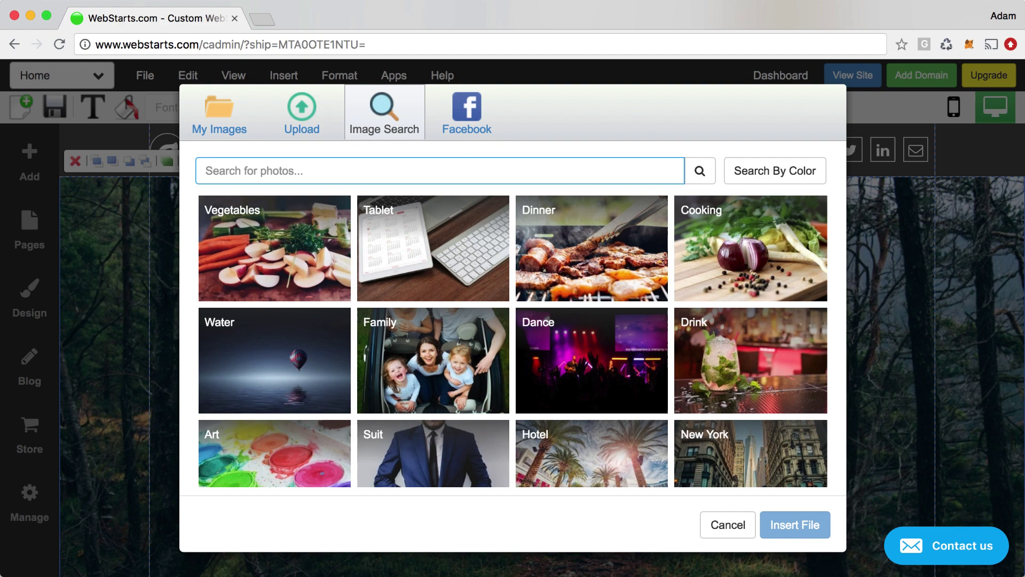
pyautogui.write('forest')
pyautogui.press('Return')
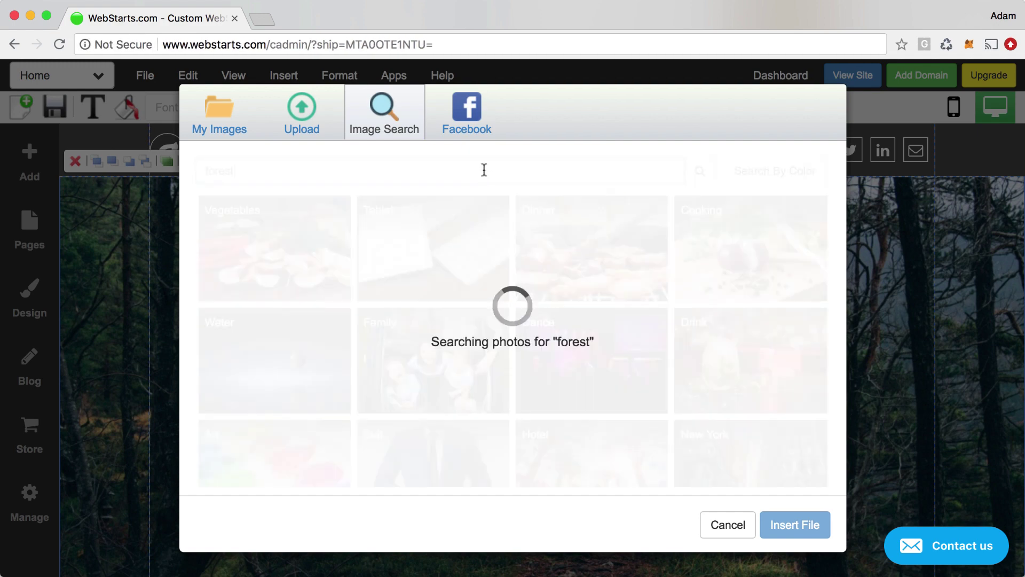
pyautogui.click(455, 278)
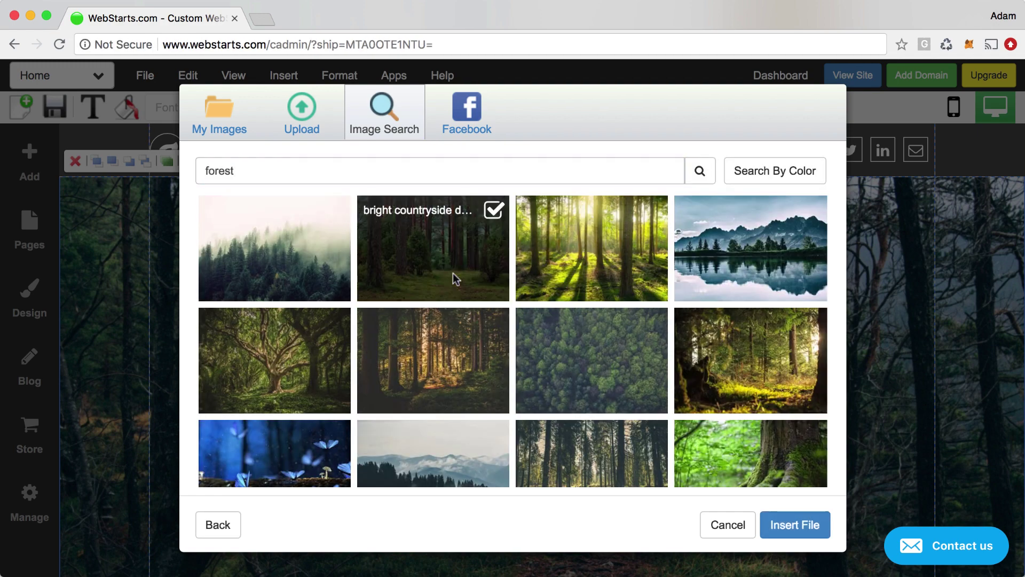
pyautogui.click(455, 278)
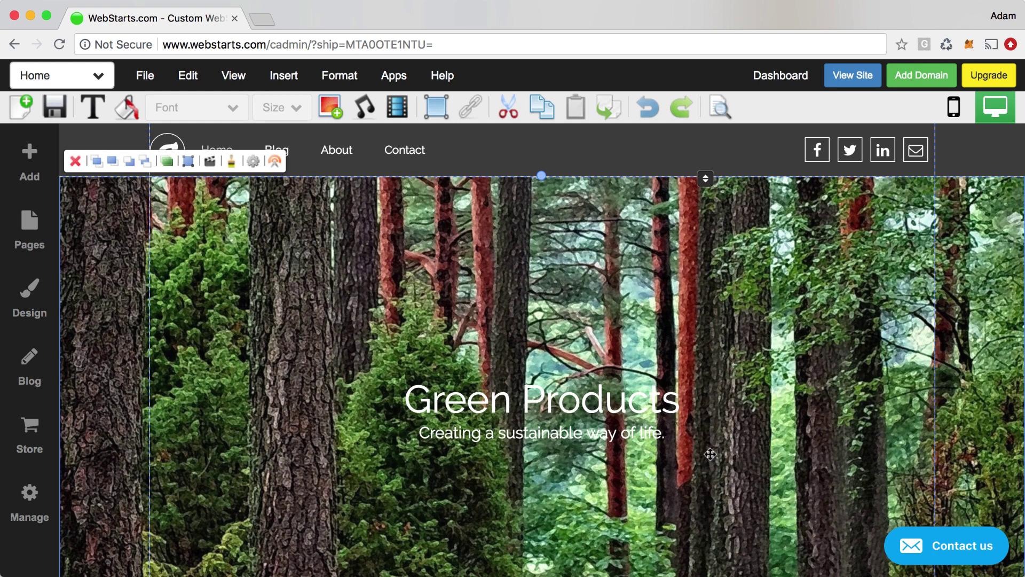
pyautogui.scroll(-10, 710, 454)
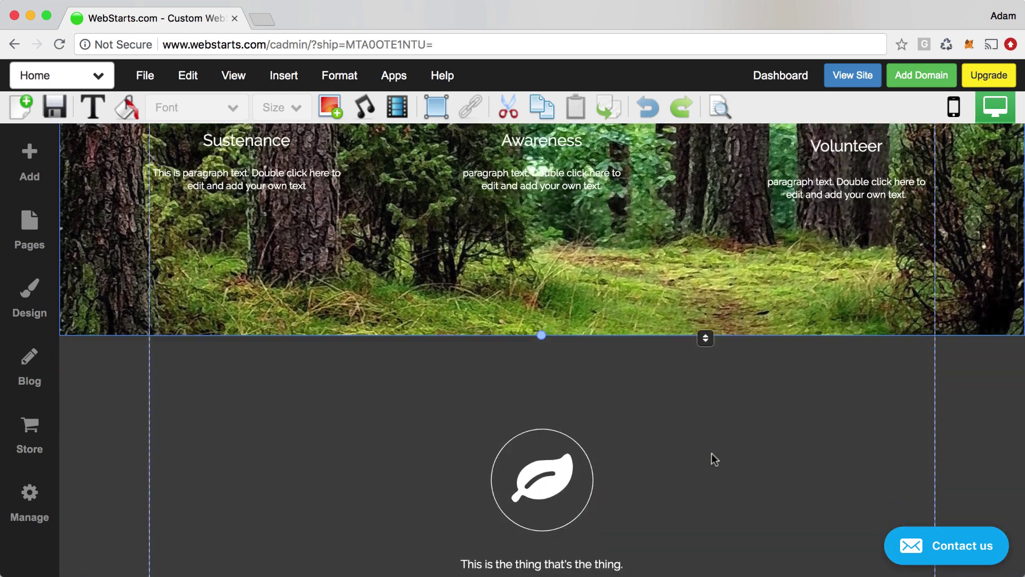
pyautogui.scroll(-5, 714, 459)
pyautogui.scroll(12, 712, 457)
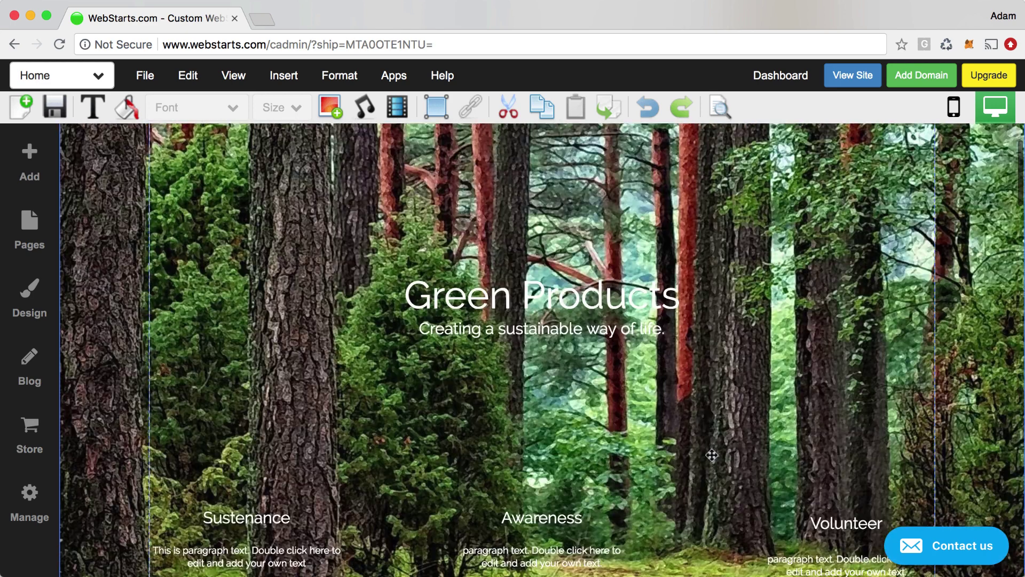
pyautogui.scroll(3, 712, 455)
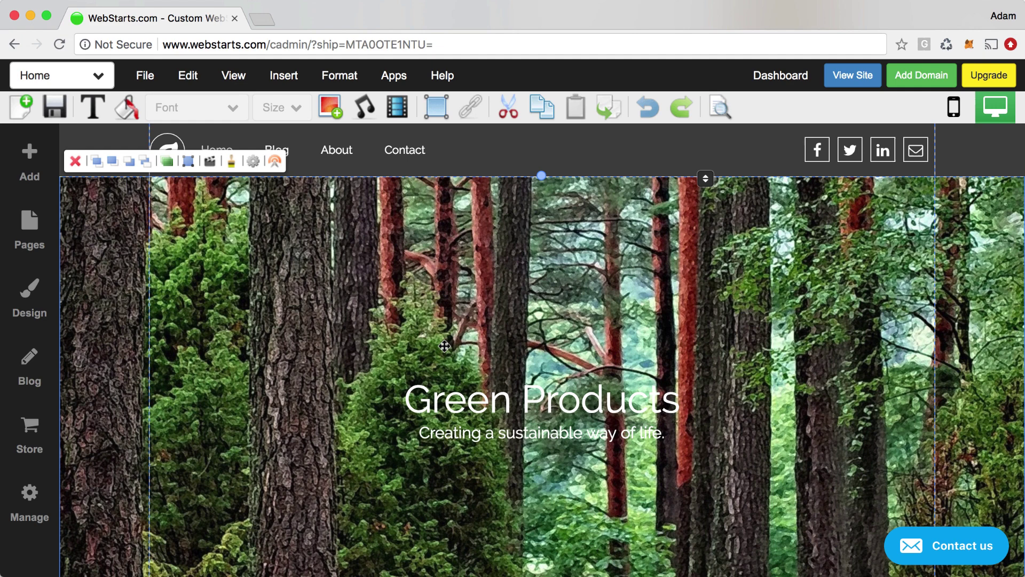
# Add a Store page and review its WePay payment and UPS shipping settings.
pyautogui.click(804, 128)
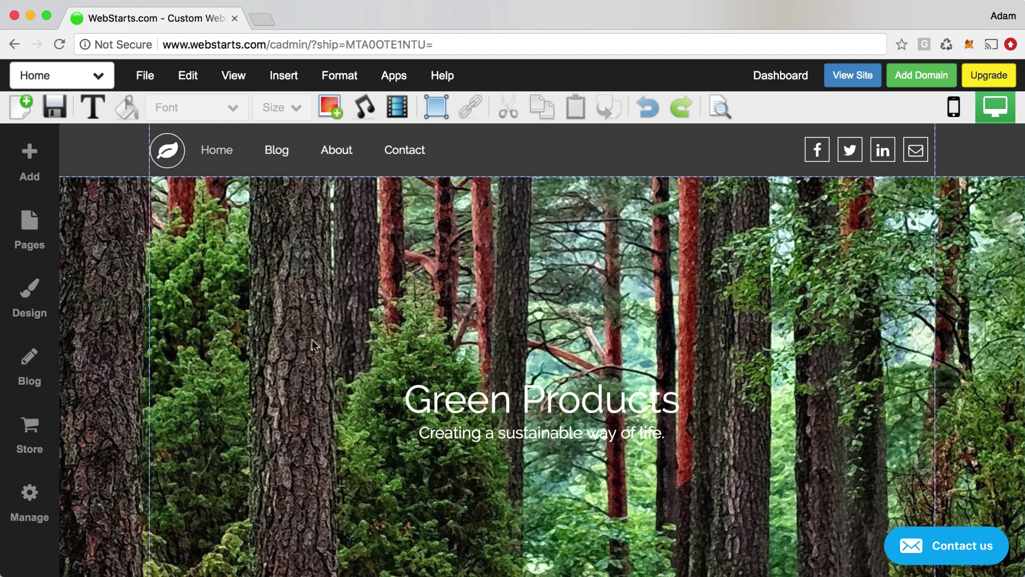
pyautogui.click(37, 451)
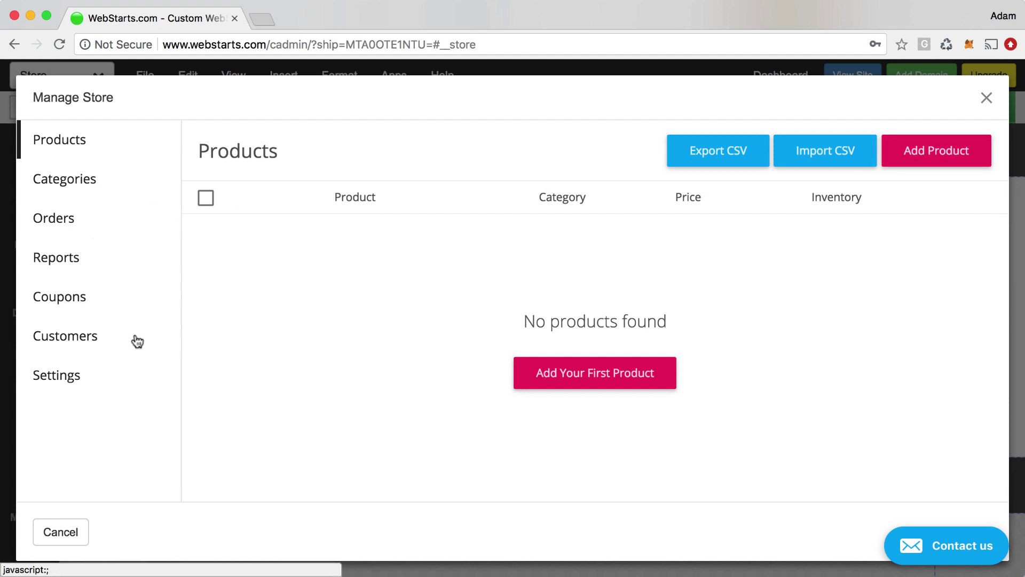
pyautogui.click(91, 377)
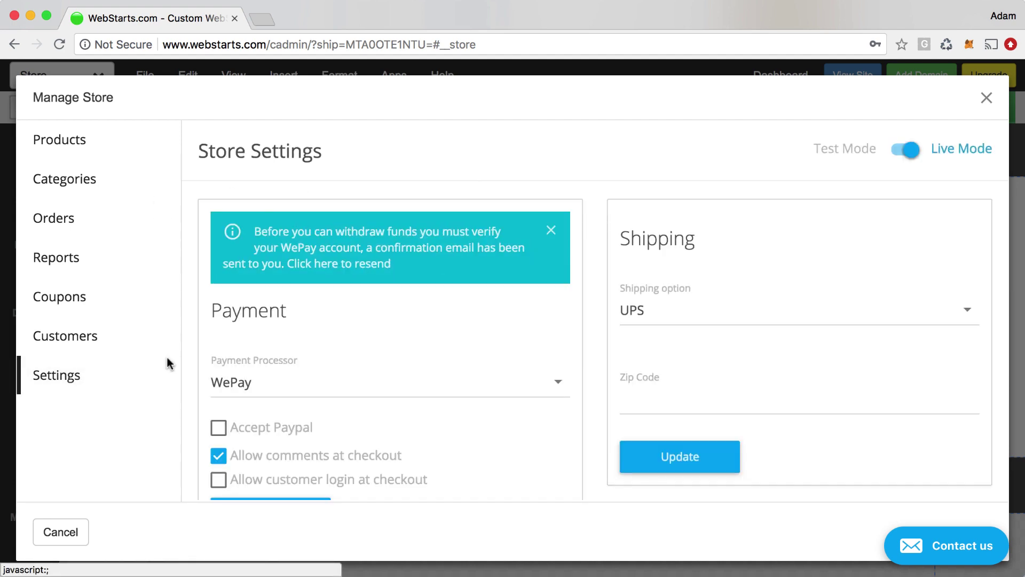
pyautogui.click(987, 98)
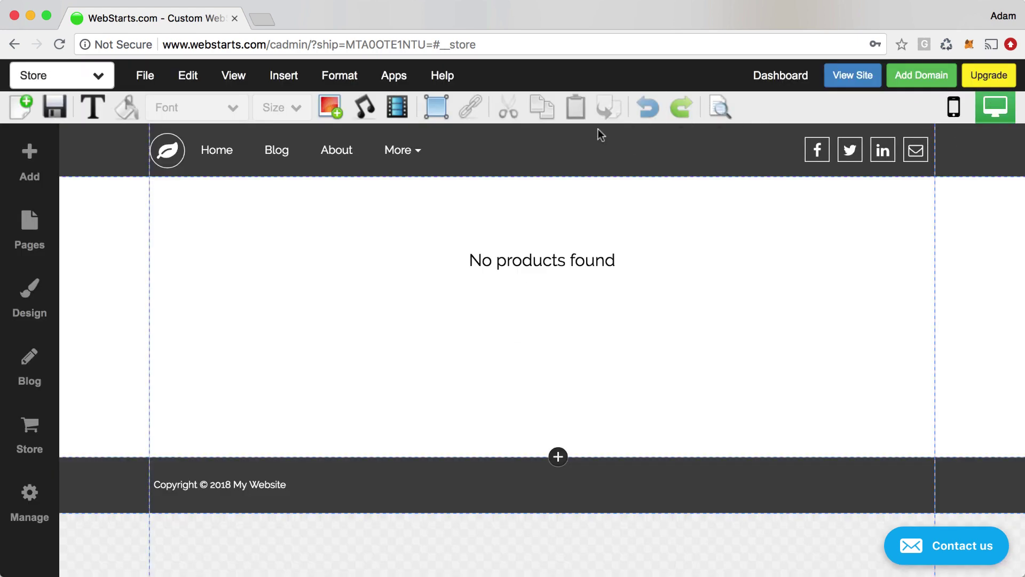
pyautogui.click(858, 75)
pyautogui.moveTo(383, 90)
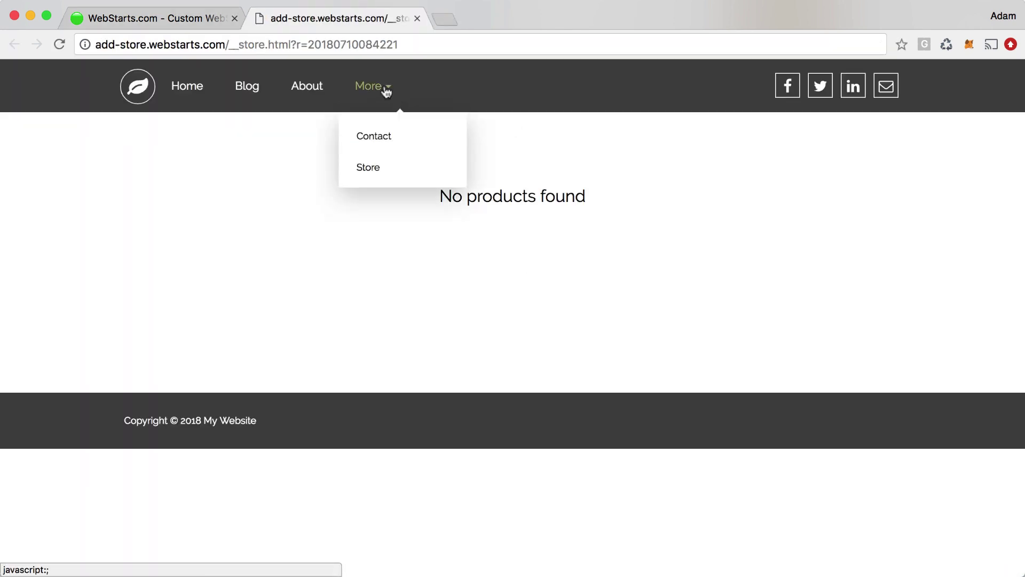
pyautogui.click(372, 170)
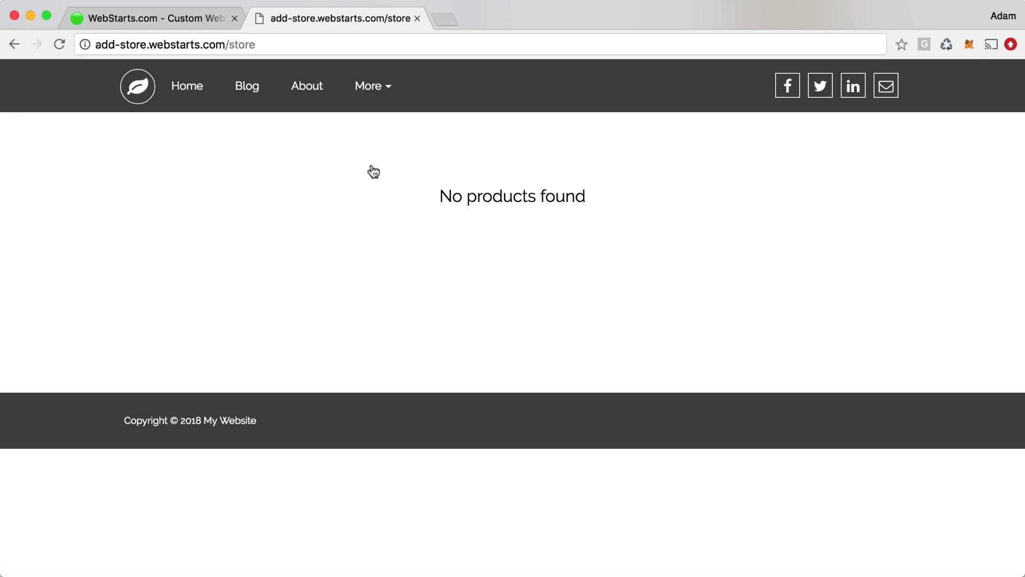
pyautogui.click(416, 19)
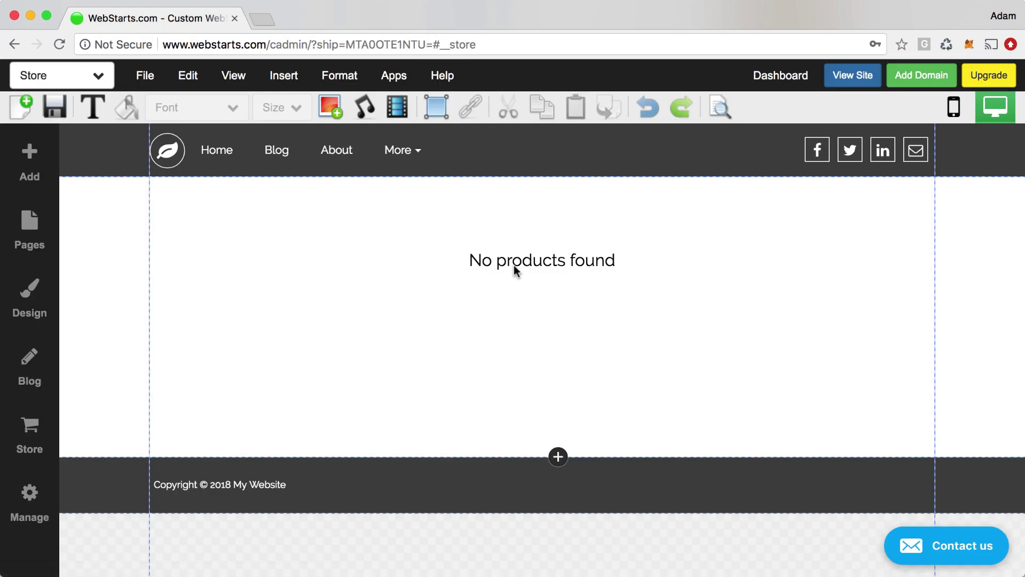
# Open Manage Store from the Store sidebar panel, showing the empty Products list.
pyautogui.click(19, 430)
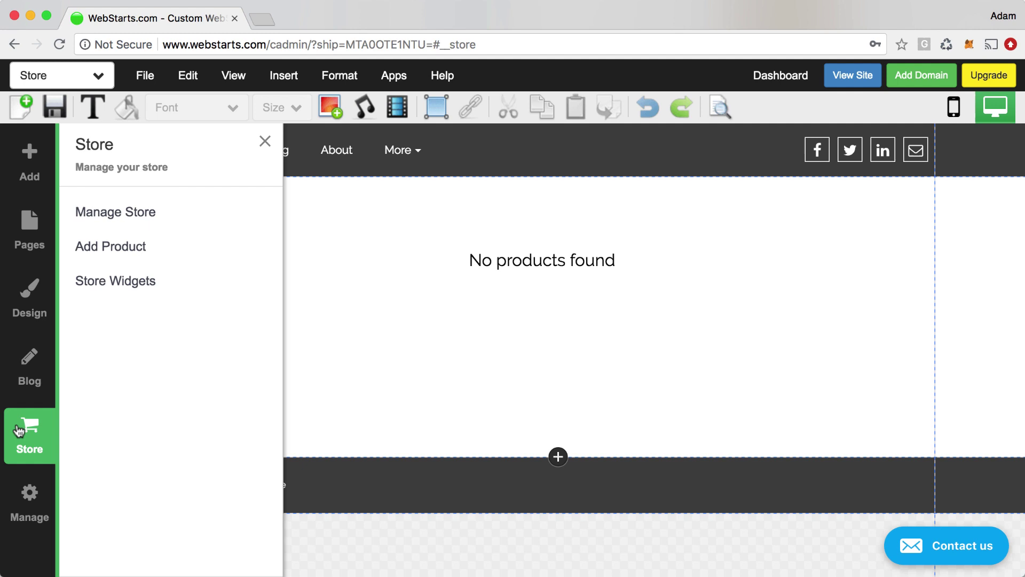
pyautogui.click(117, 213)
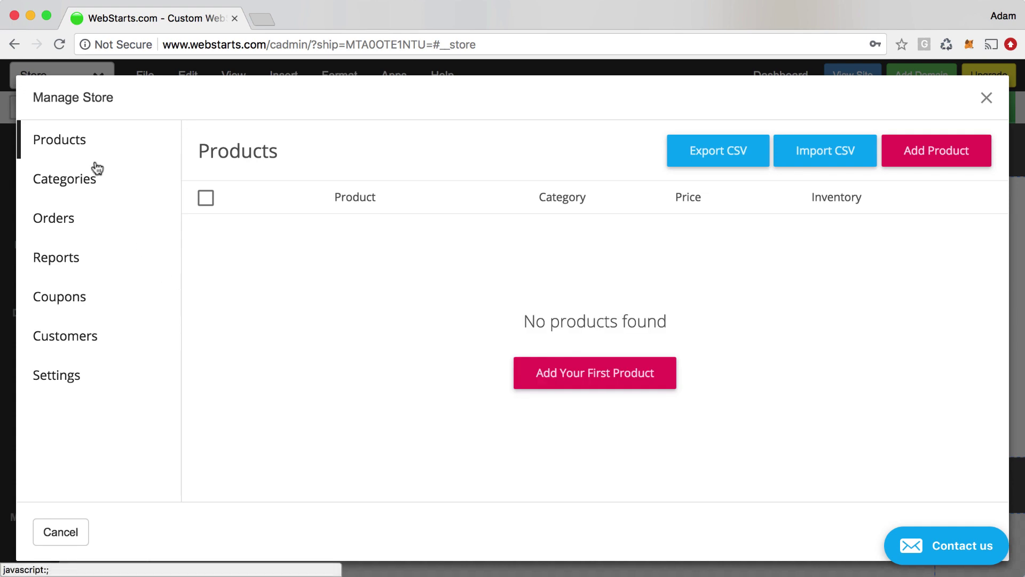
# Add a product titled 'Gray Backpack' described as '100% all natural gray backpack.'.
pyautogui.click(952, 156)
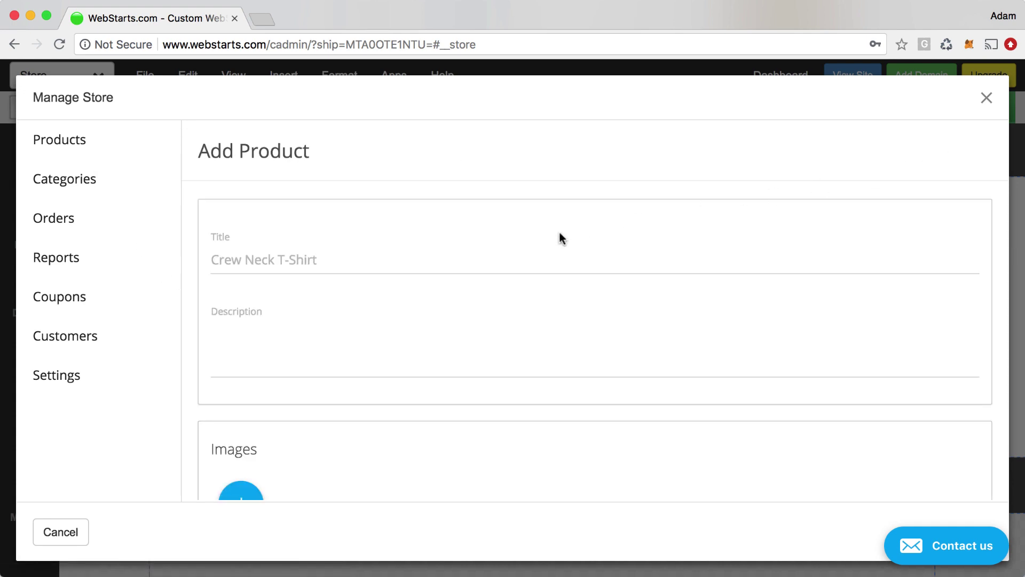
pyautogui.click(396, 256)
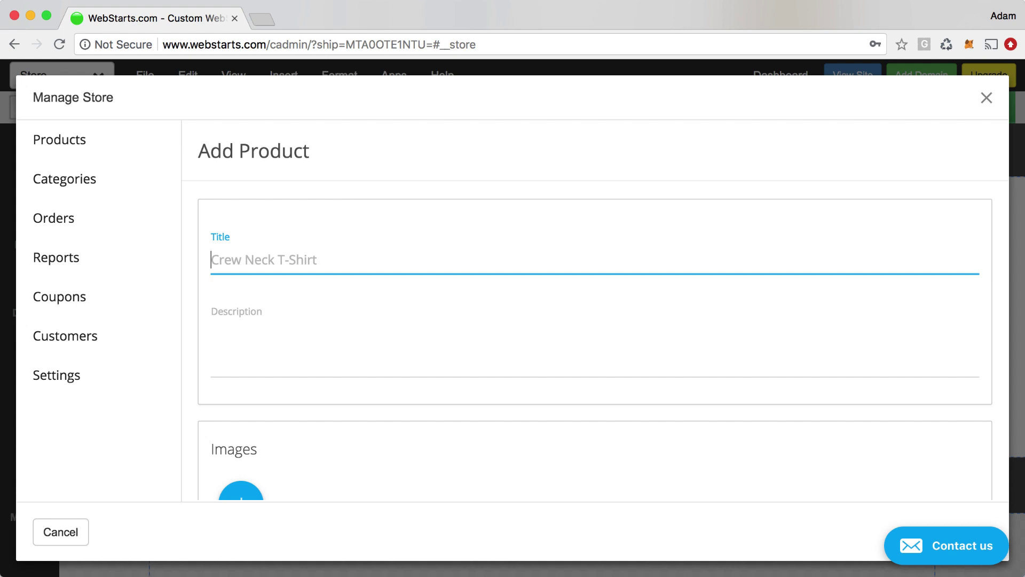
pyautogui.click(332, 236)
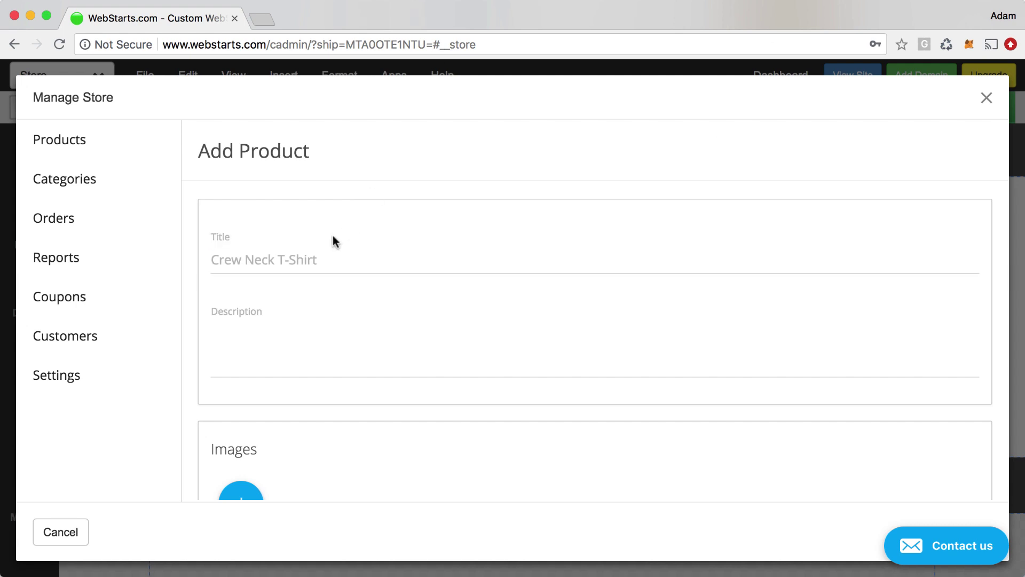
pyautogui.click(295, 259)
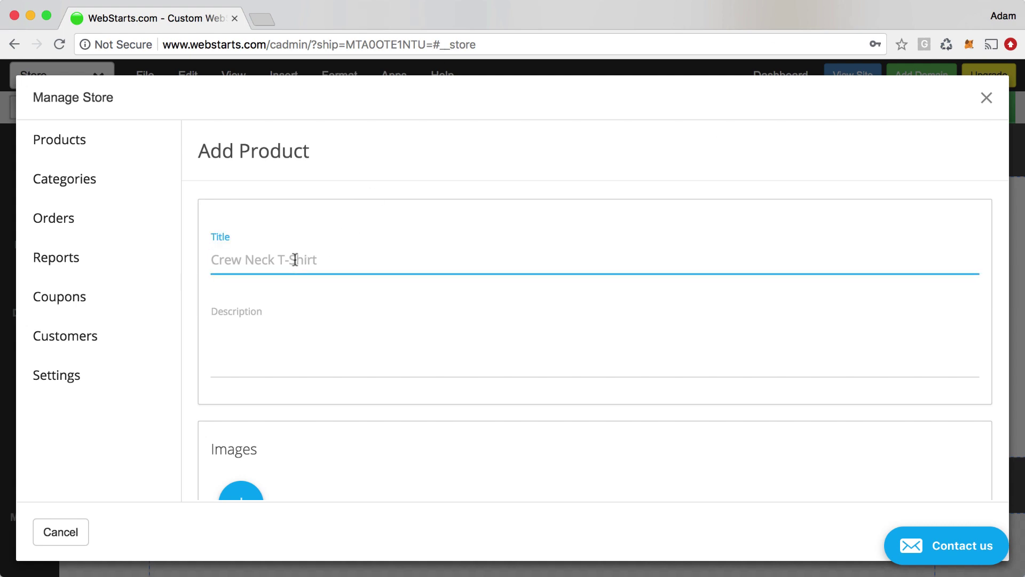
pyautogui.write('Gray Backpack')
pyautogui.click(290, 348)
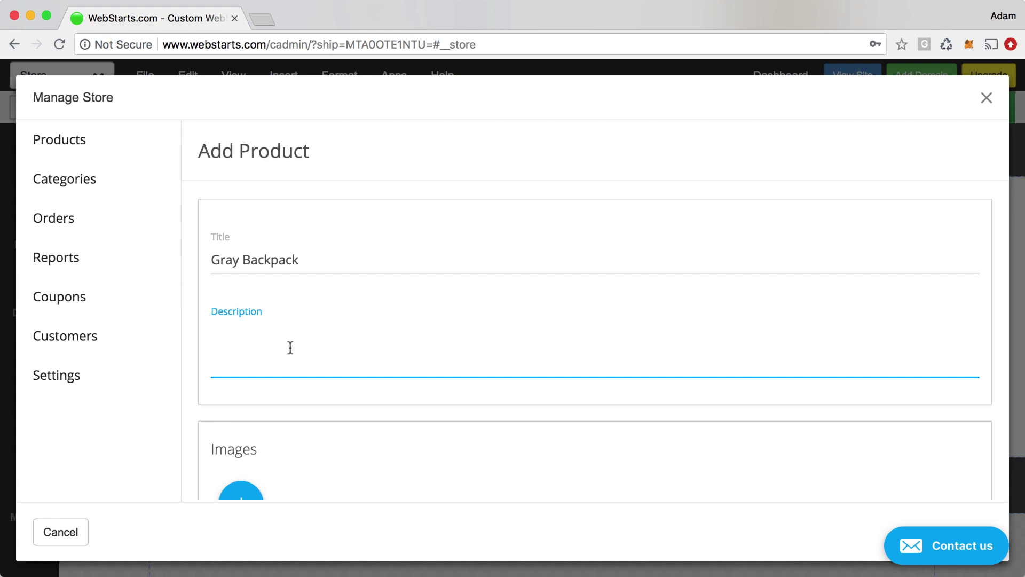
pyautogui.write('100% all natural gray back')
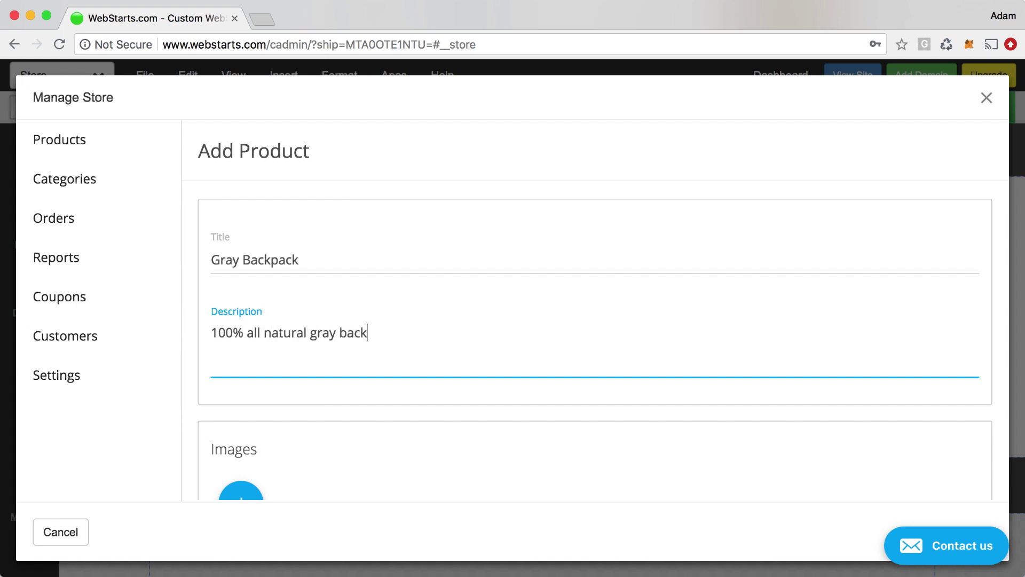
pyautogui.write('pack.')
pyautogui.scroll(-4, 390, 393)
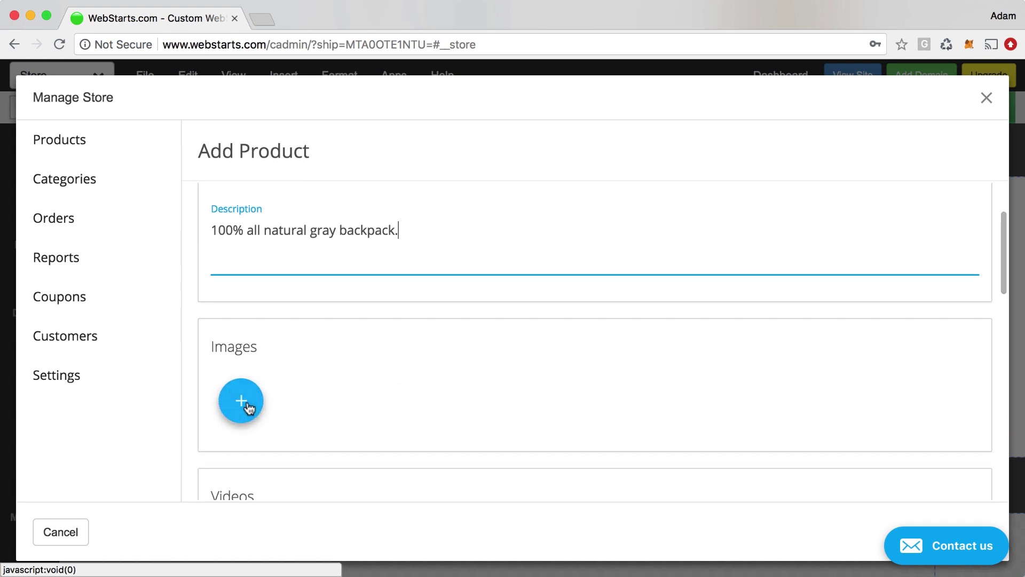
# Upload backpack.png from the Apparel Store folder to the image library.
pyautogui.click(248, 408)
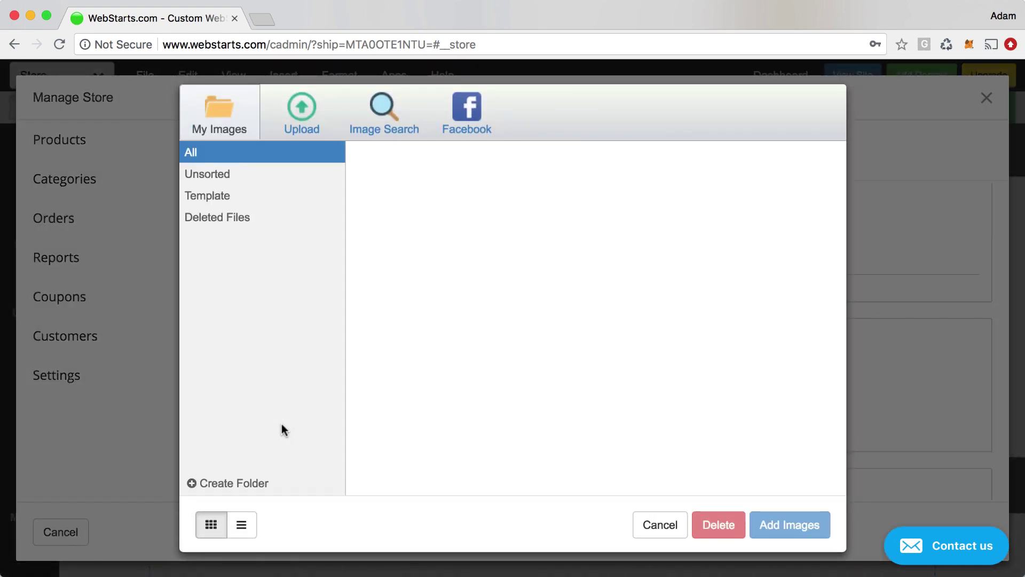
pyautogui.click(305, 140)
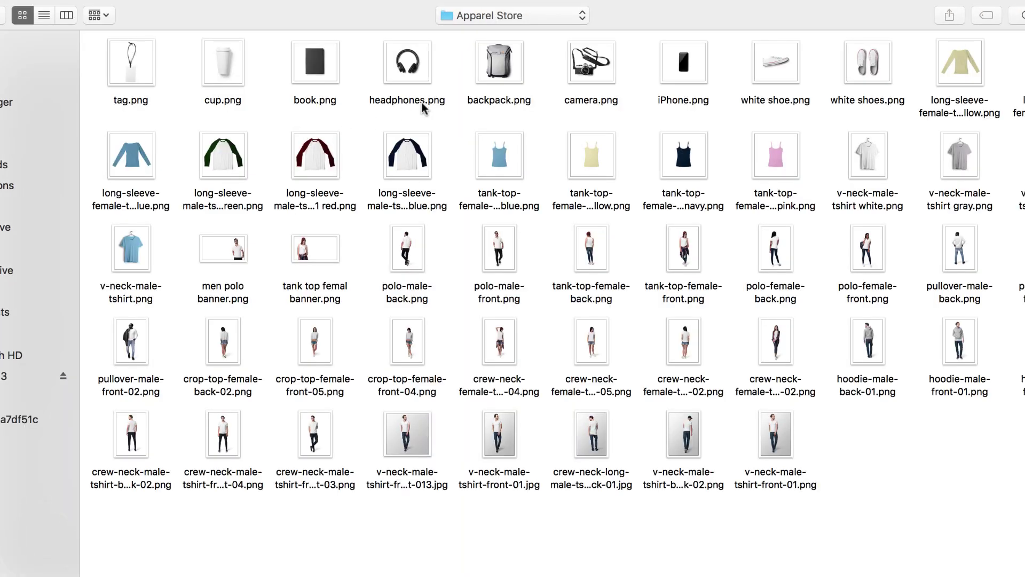
pyautogui.click(488, 73)
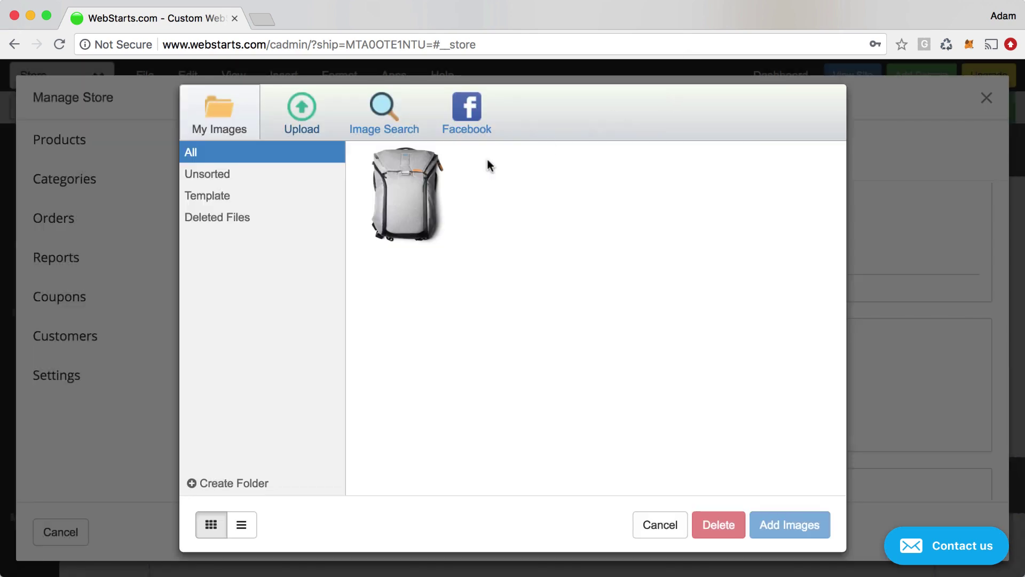
# Attach the uploaded backpack image as the product photo.
pyautogui.click(414, 204)
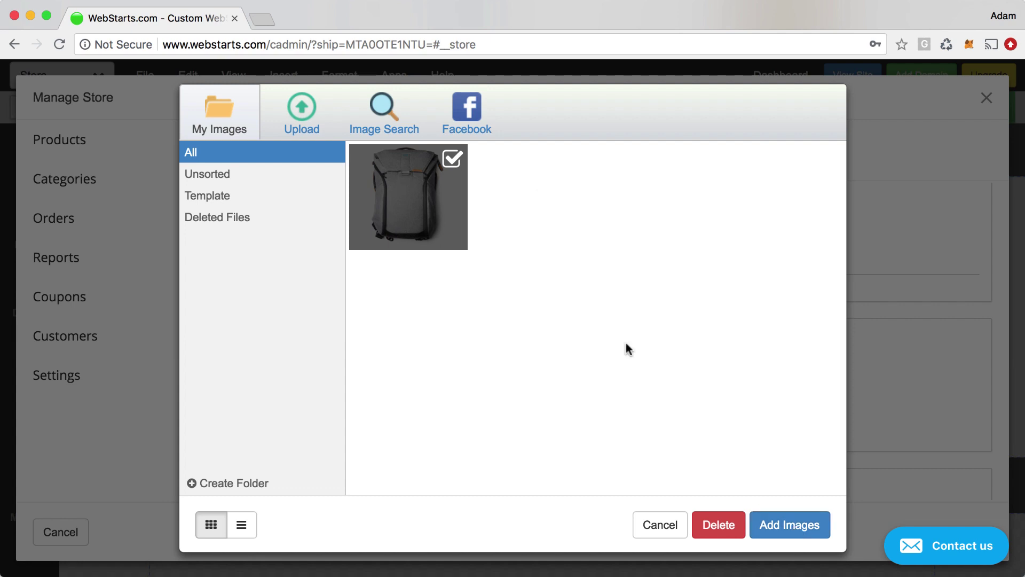
pyautogui.click(793, 525)
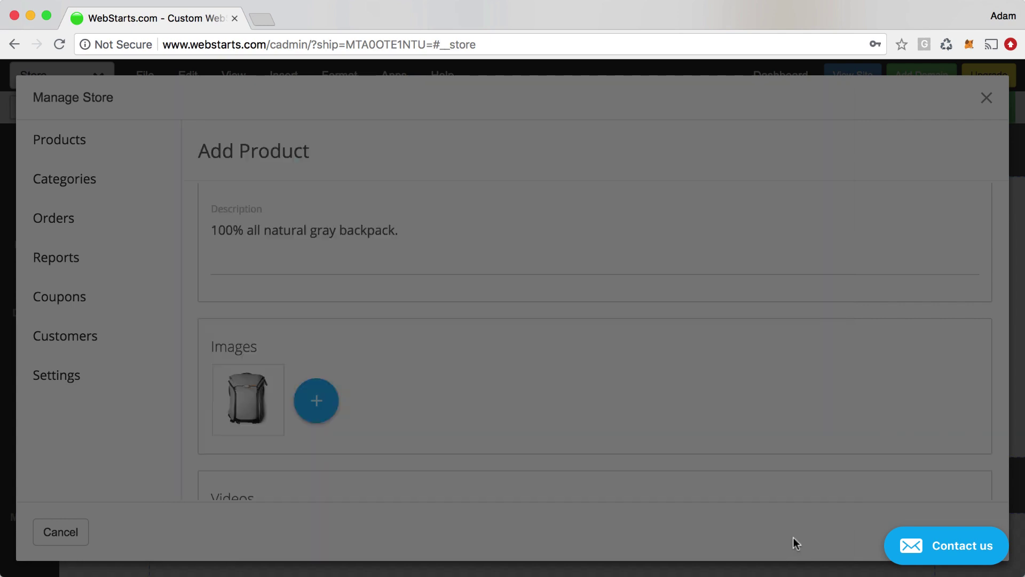
pyautogui.scroll(-3, 555, 454)
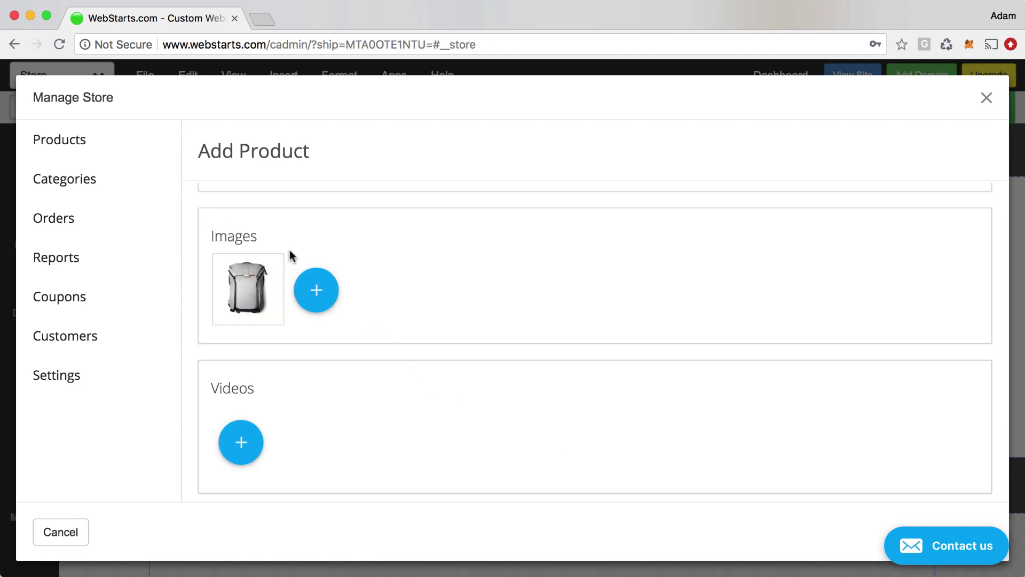
pyautogui.scroll(-2, 327, 323)
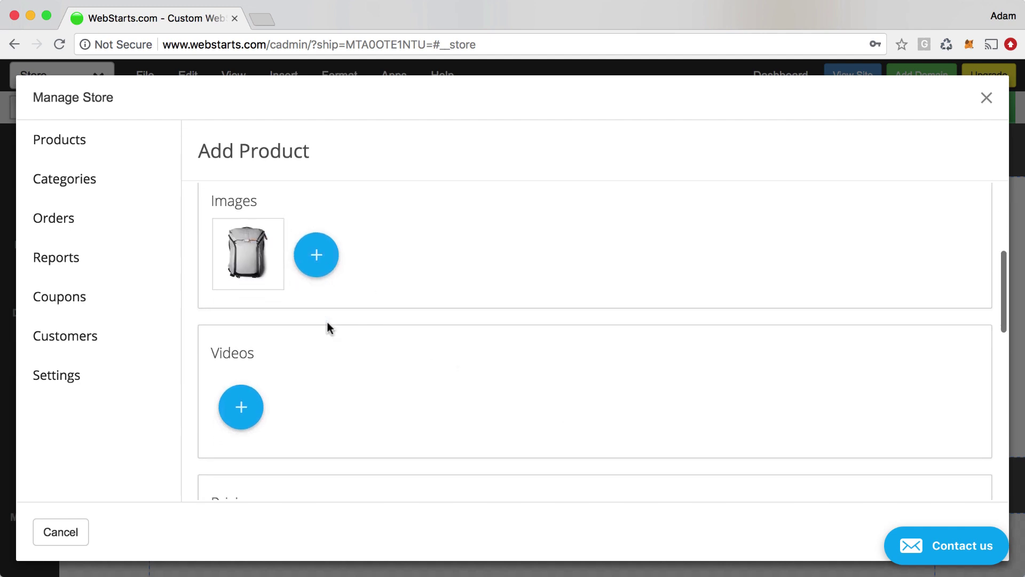
pyautogui.scroll(-2, 327, 326)
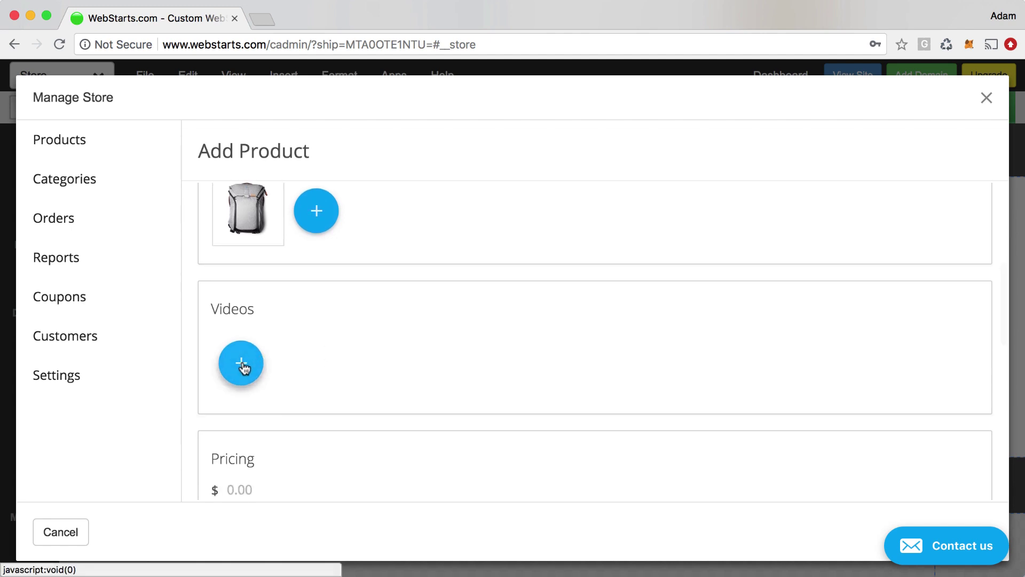
# Search YouTube for 'webstarts' in the product video picker and browse the results.
pyautogui.click(242, 364)
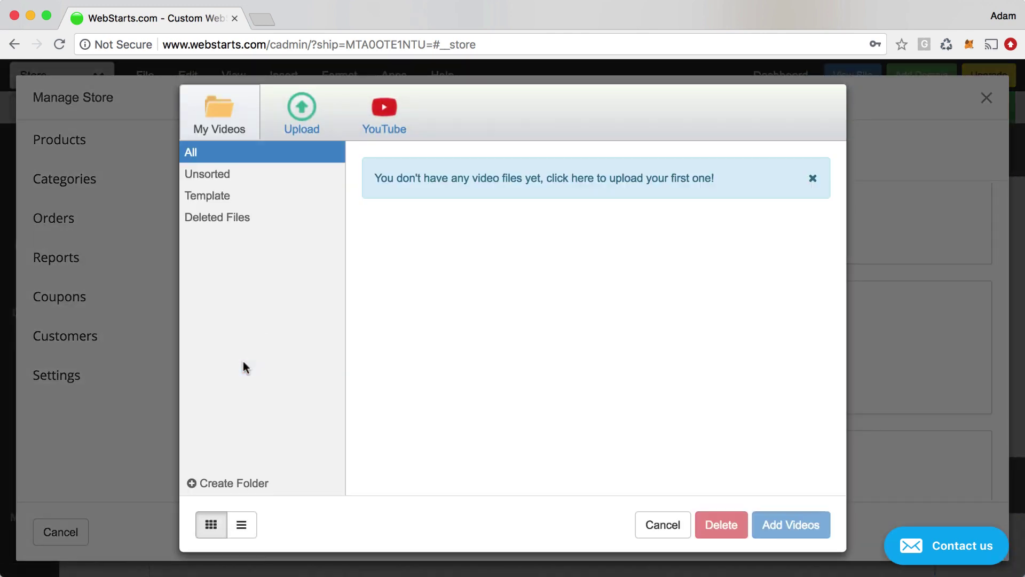
pyautogui.click(319, 118)
pyautogui.click(388, 112)
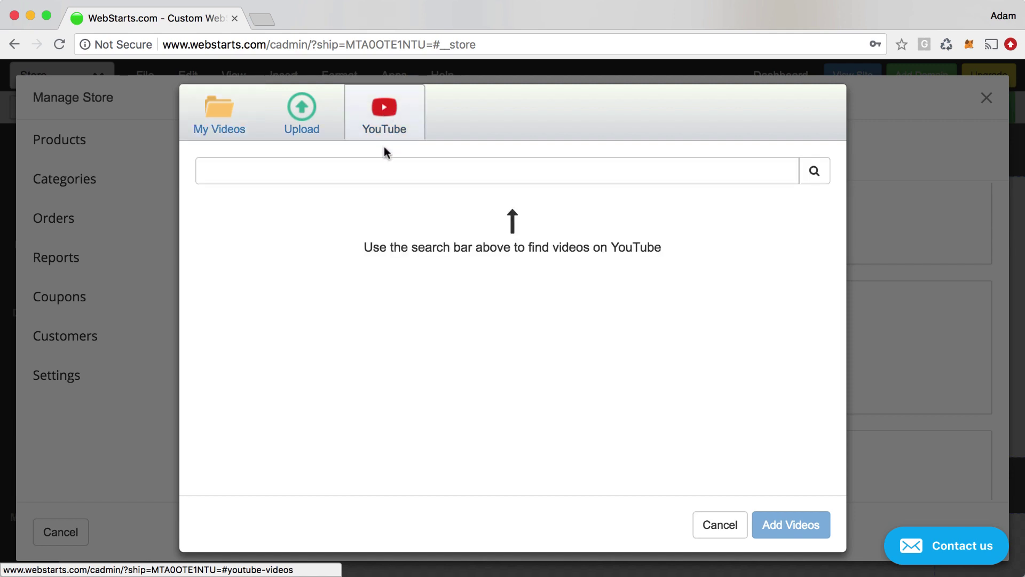
pyautogui.click(391, 175)
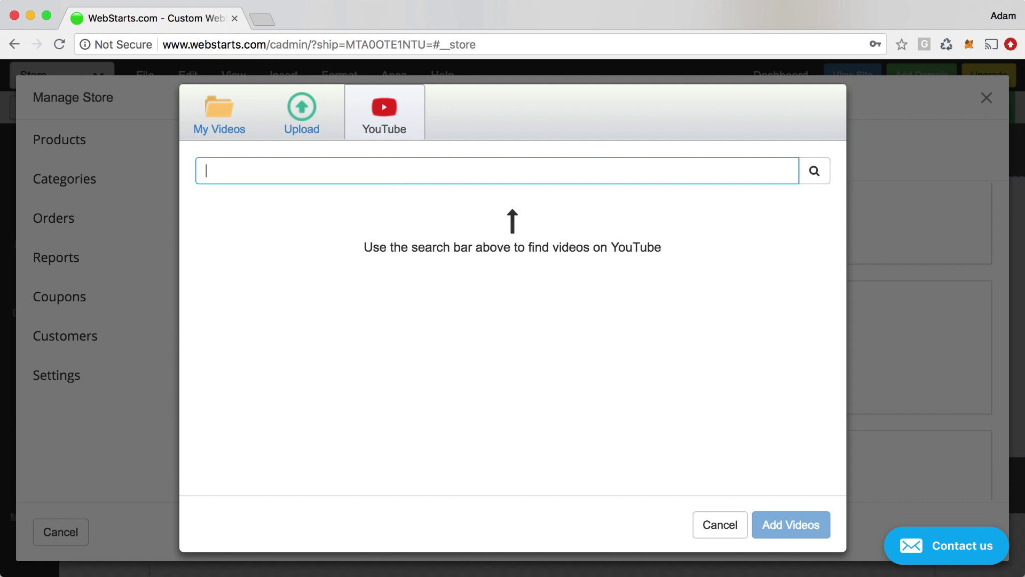
pyautogui.write('webstarts')
pyautogui.press('Return')
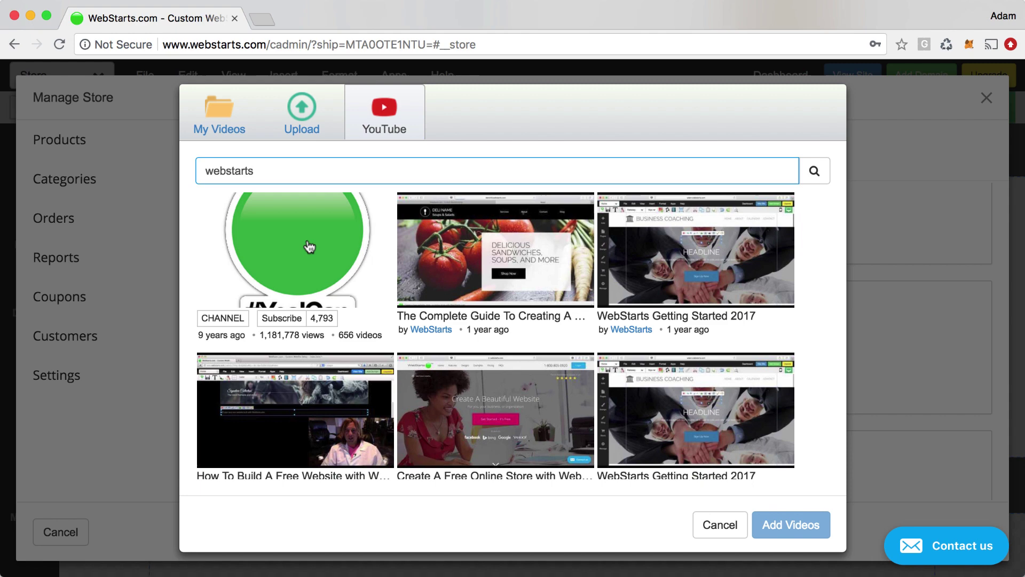
pyautogui.click(310, 247)
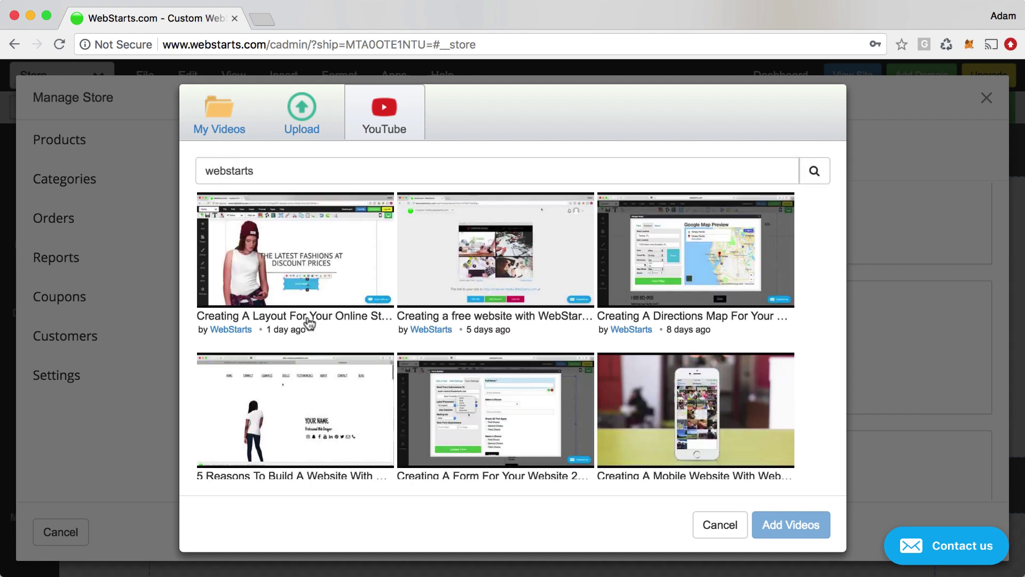
pyautogui.scroll(-10, 309, 323)
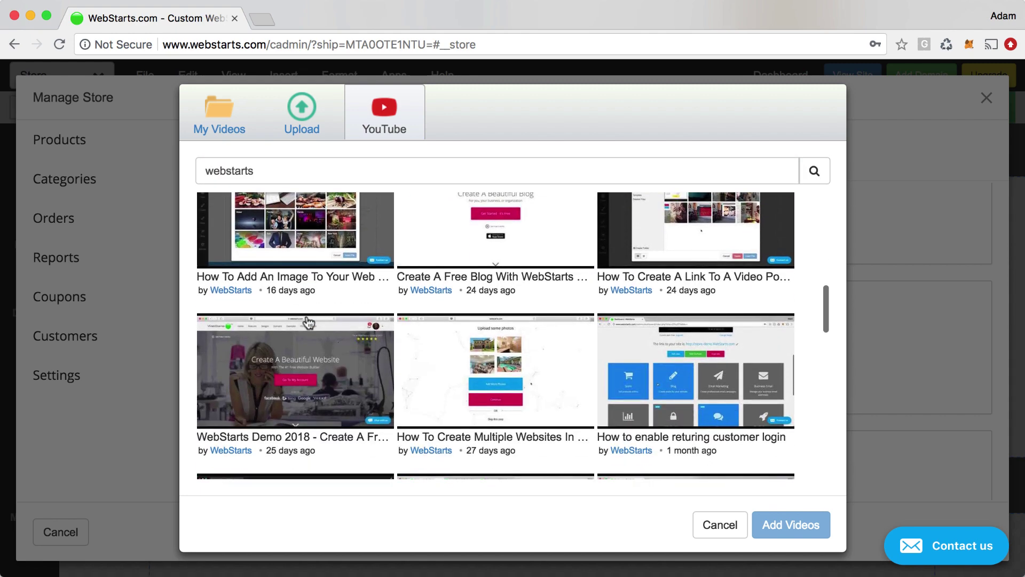
pyautogui.scroll(10, 309, 315)
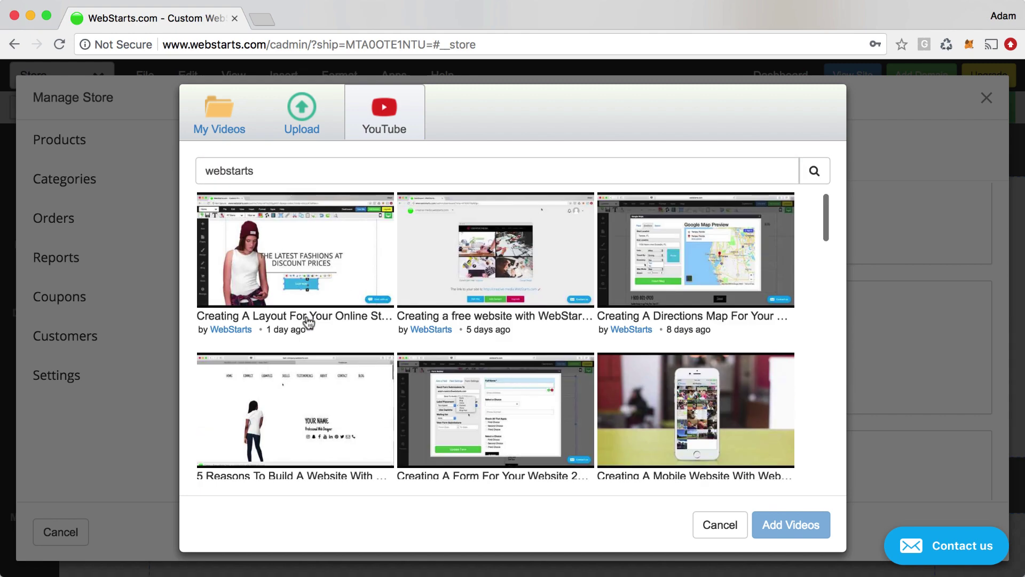
# Rerun the 'webstarts' search, then cancel the picker without adding a video.
pyautogui.doubleClick(306, 173)
pyautogui.write('webstar')
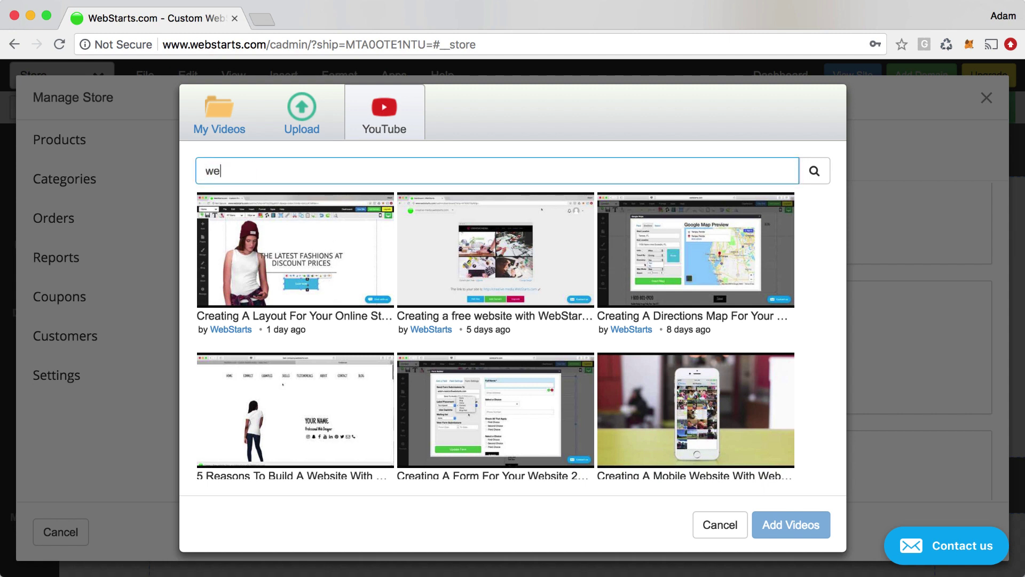
pyautogui.press('Return')
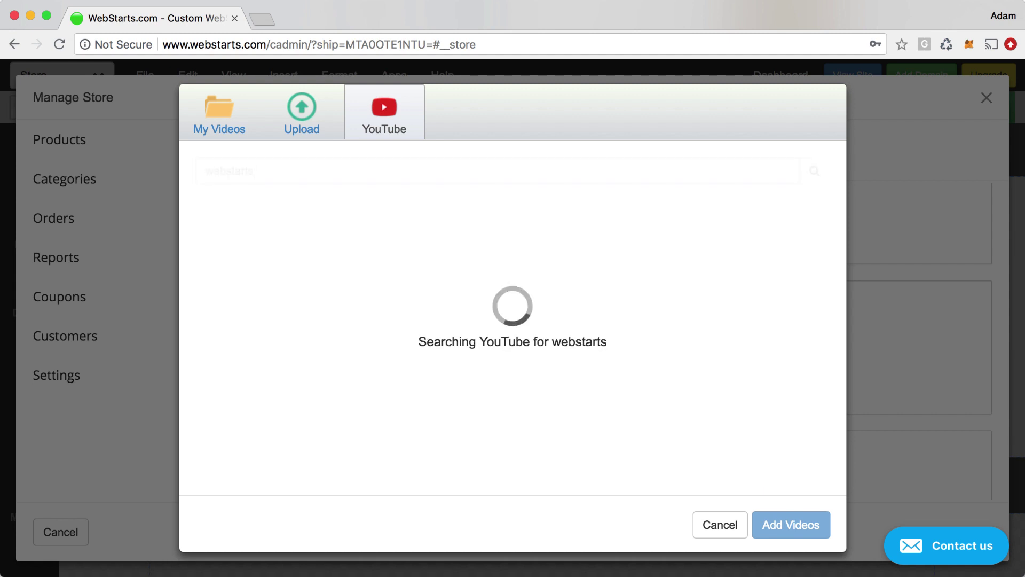
pyautogui.click(731, 523)
pyautogui.scroll(-5, 595, 382)
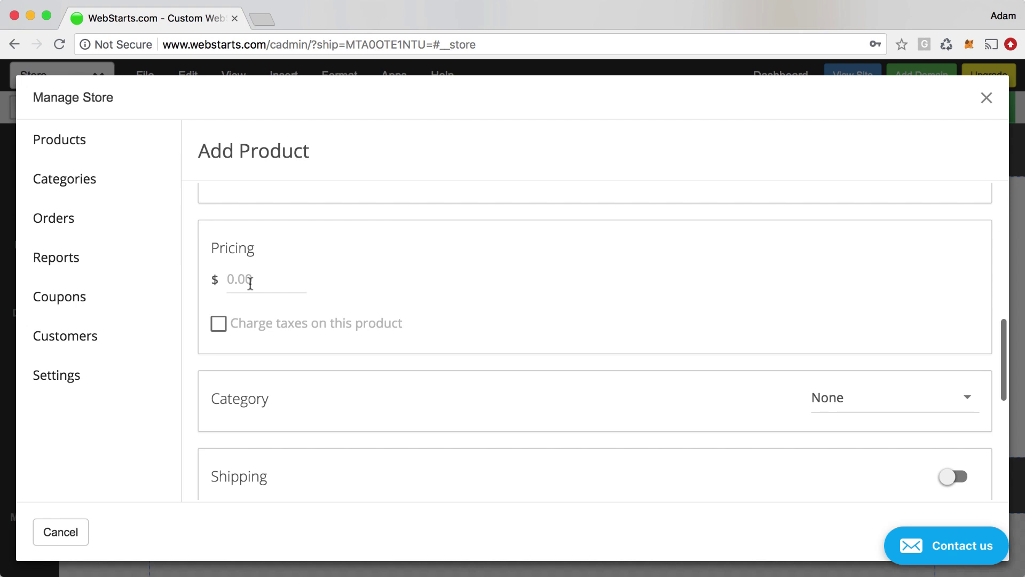
# Enter a product price of $50.00 and leave Charge taxes unchecked.
pyautogui.click(248, 280)
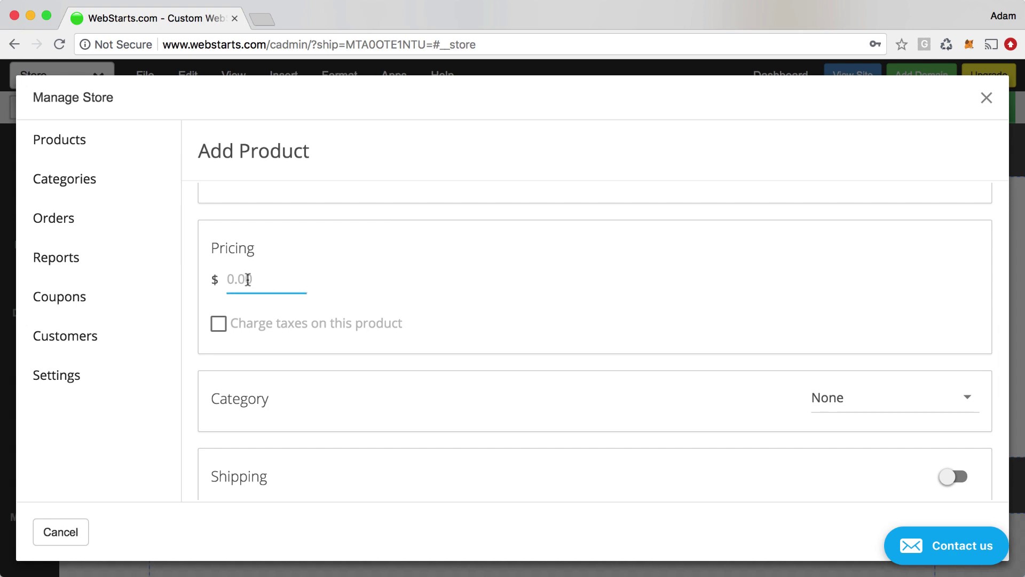
pyautogui.write('50.00')
pyautogui.click(380, 302)
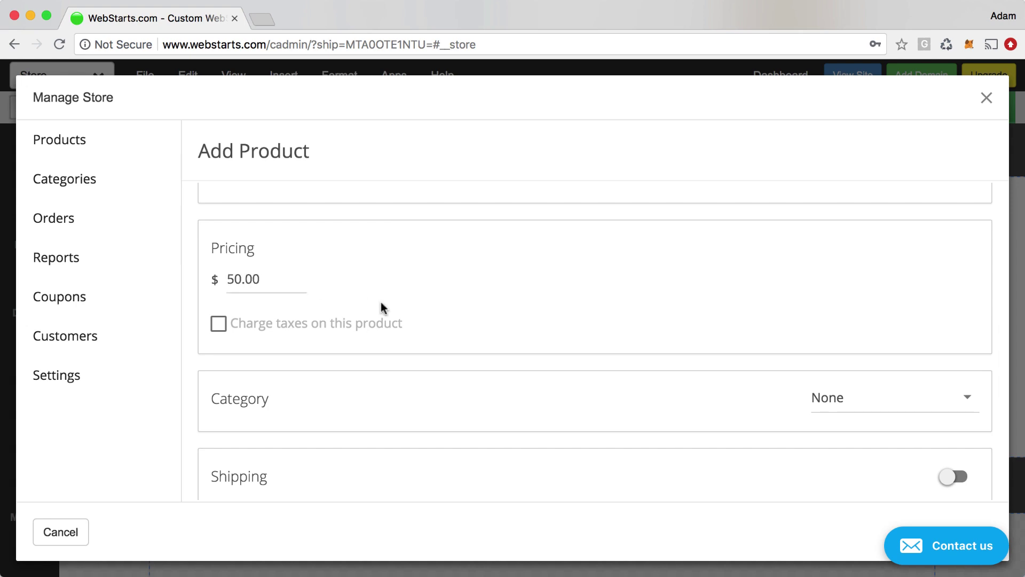
pyautogui.click(219, 325)
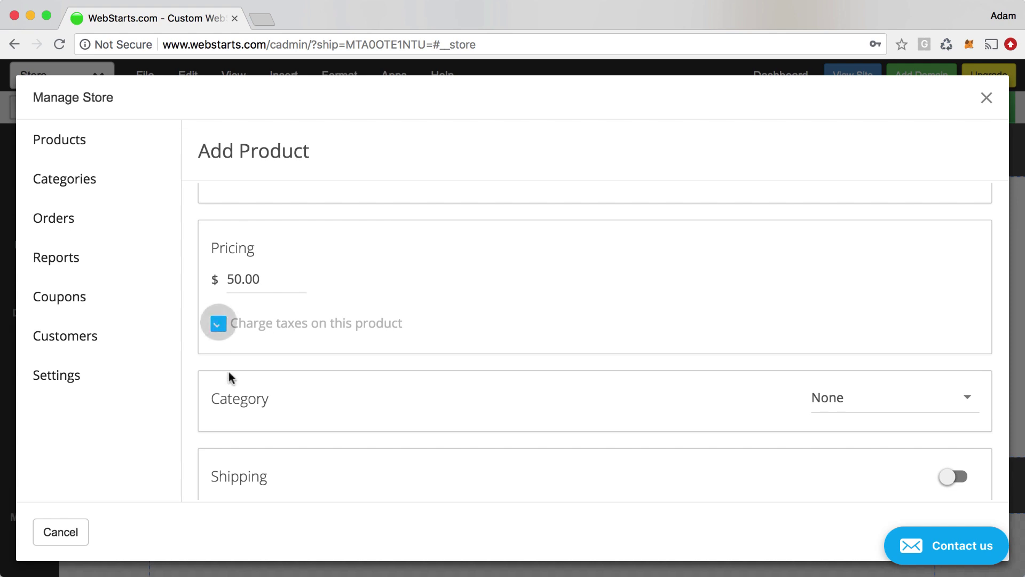
pyautogui.click(219, 327)
# Open the Category list and start a new category, then cancel it, keeping Category None.
pyautogui.scroll(-3, 359, 382)
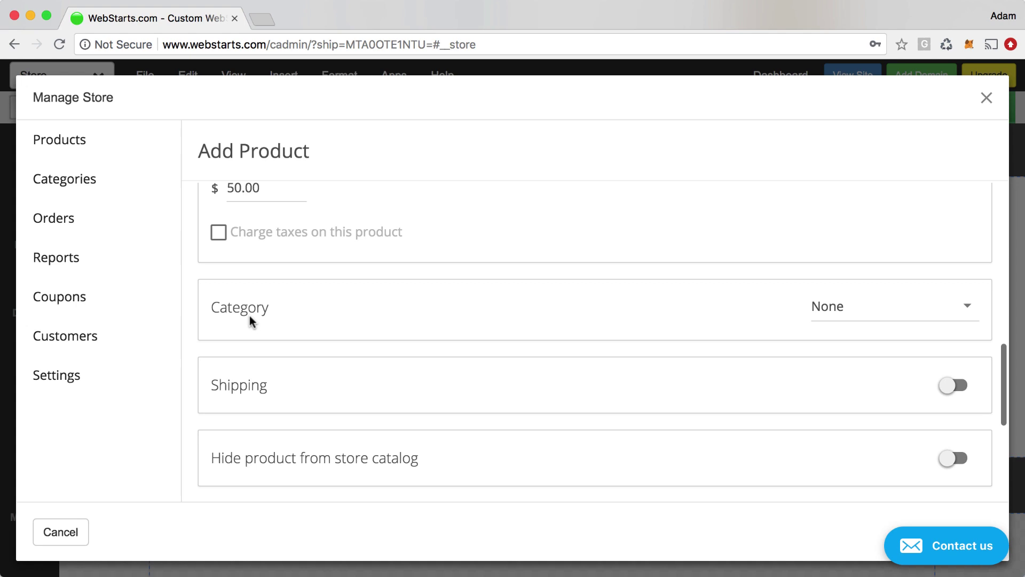
pyautogui.click(839, 312)
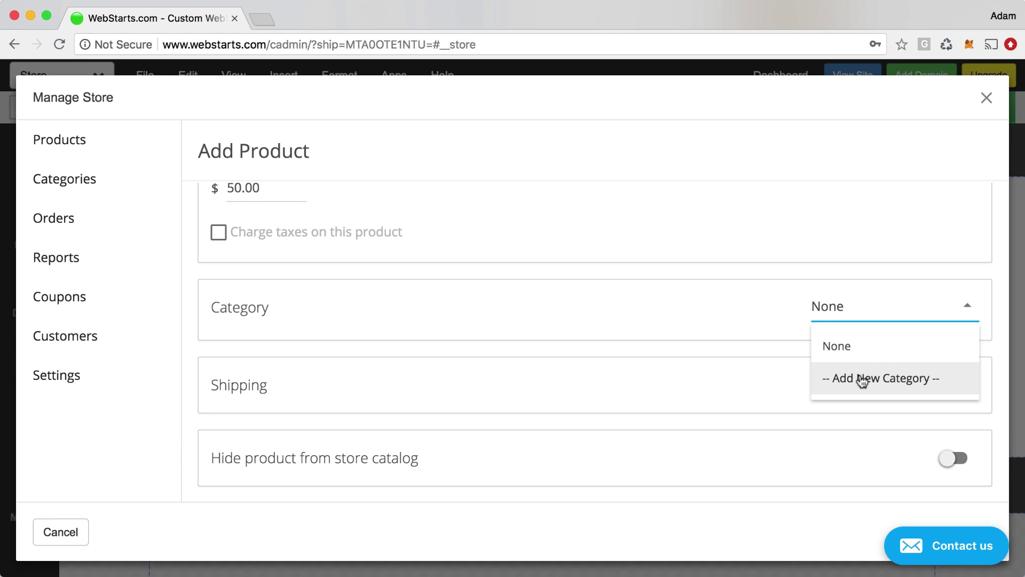
pyautogui.click(912, 385)
pyautogui.click(614, 247)
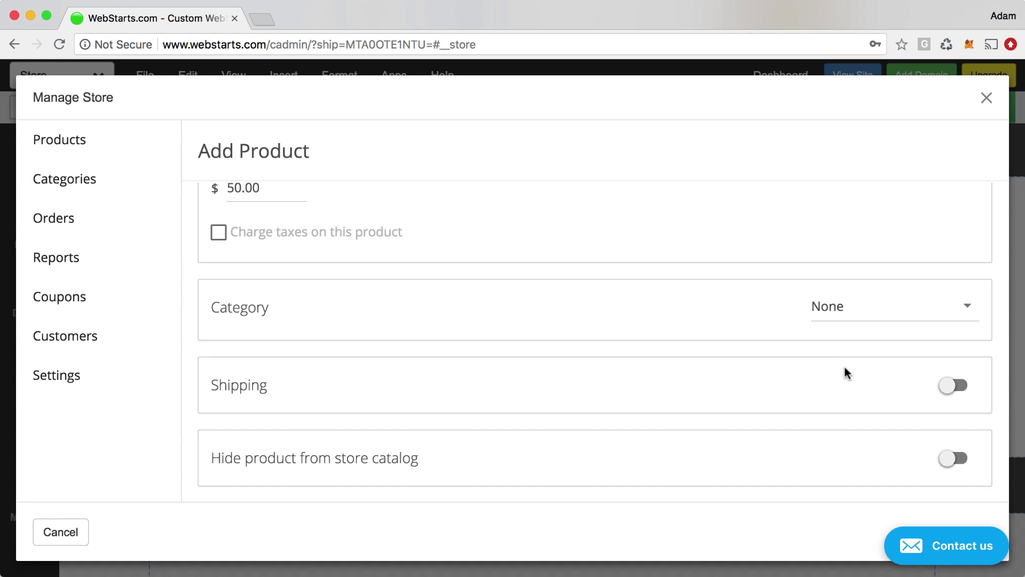
pyautogui.scroll(-2, 686, 417)
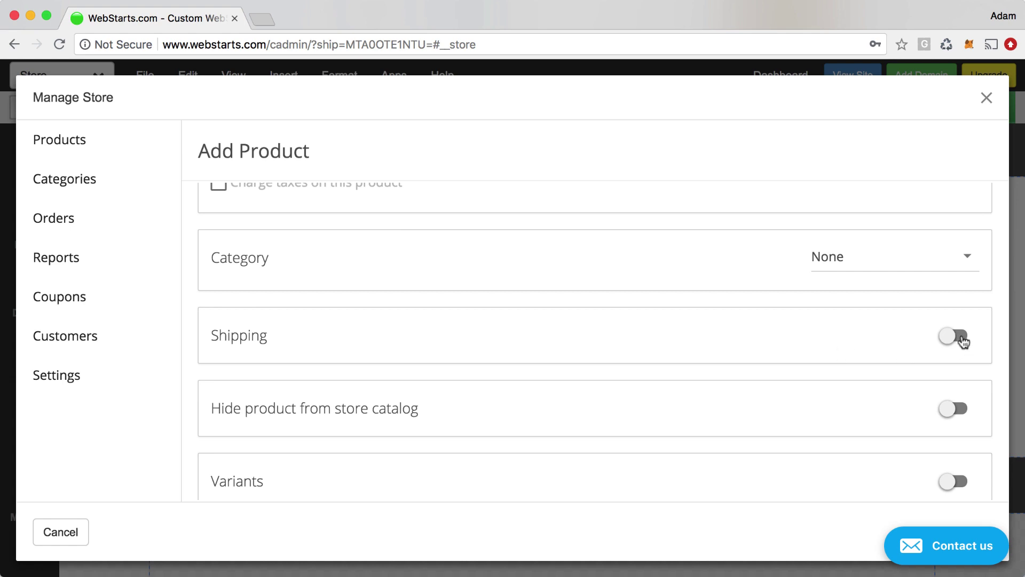
# Turn on Shipping for the Gray Backpack and enter a product weight of 2.0 lbs.
pyautogui.scroll(-2, 798, 416)
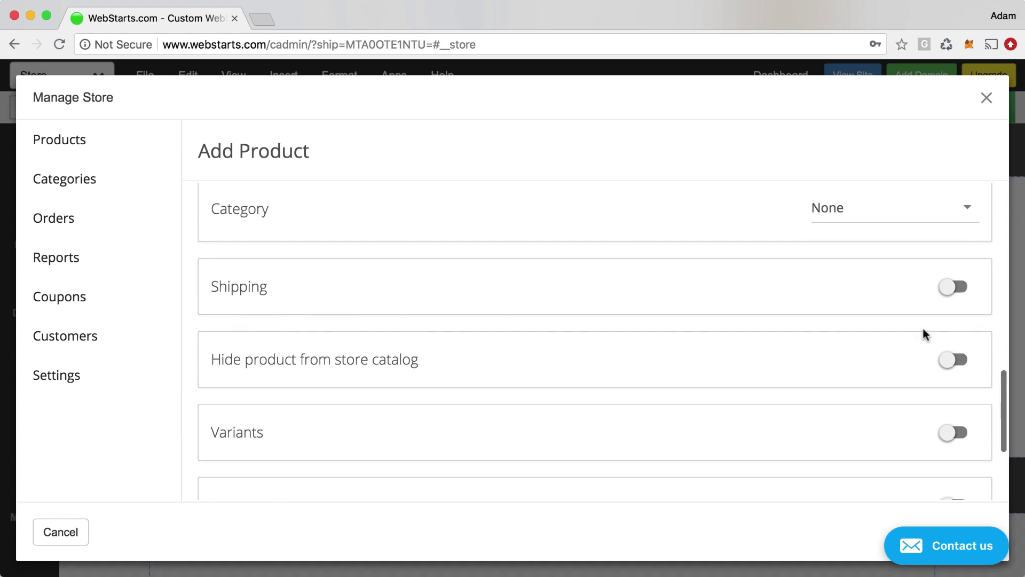
pyautogui.click(956, 288)
pyautogui.scroll(-1, 893, 312)
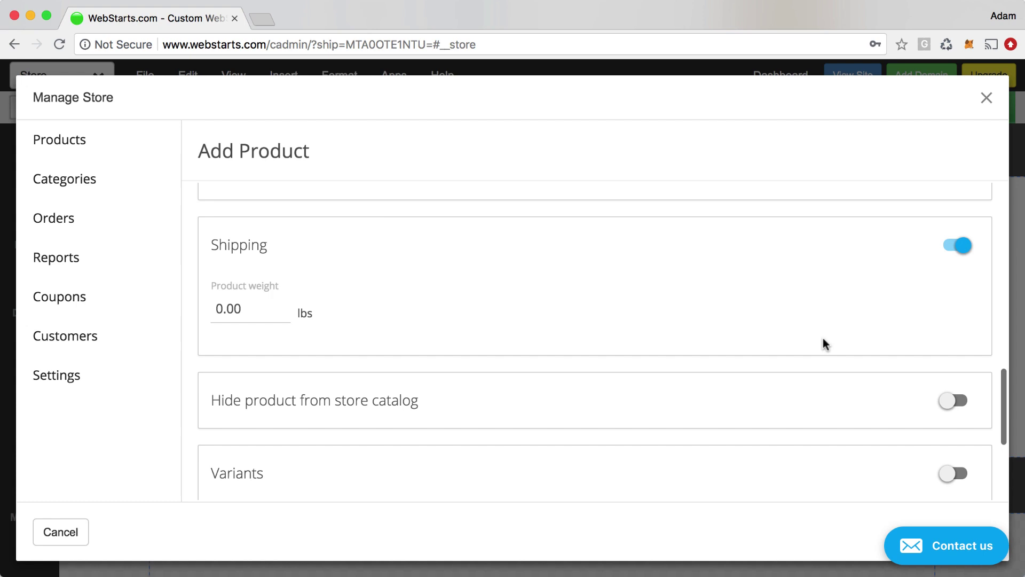
pyautogui.scroll(1, 822, 338)
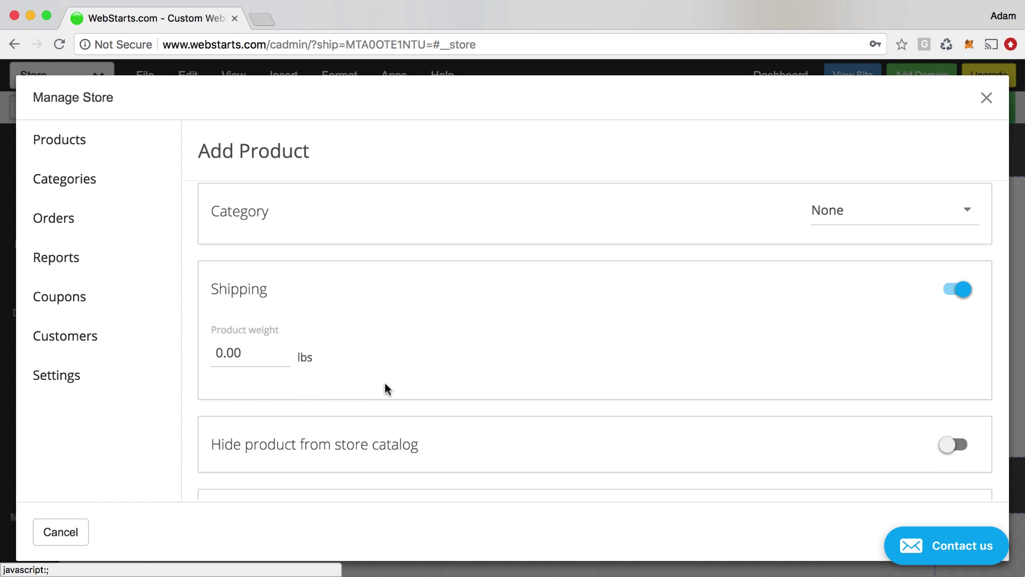
pyautogui.scroll(-2, 569, 395)
pyautogui.click(251, 301)
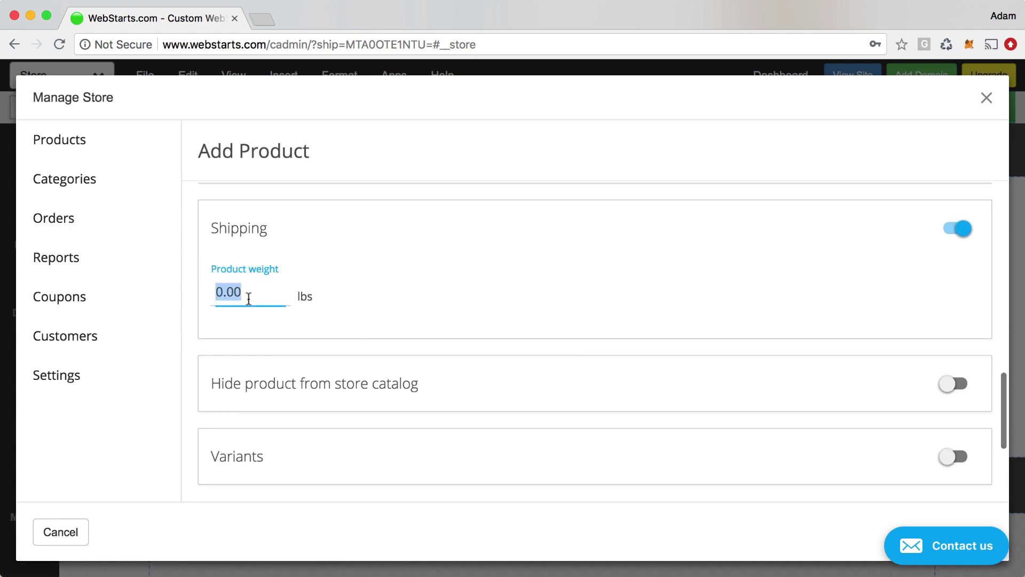
pyautogui.write('2')
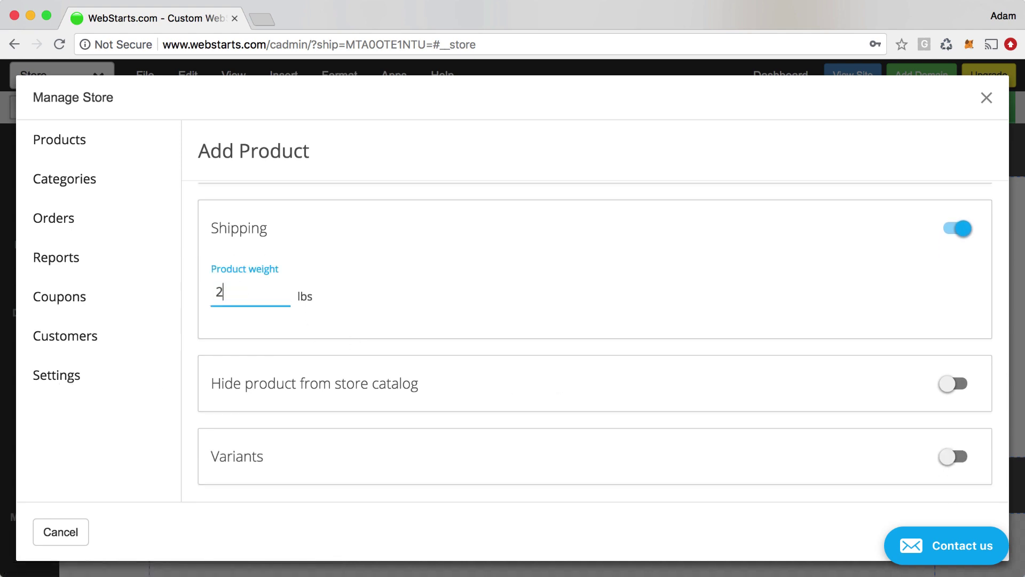
pyautogui.write('.0')
pyautogui.click(444, 296)
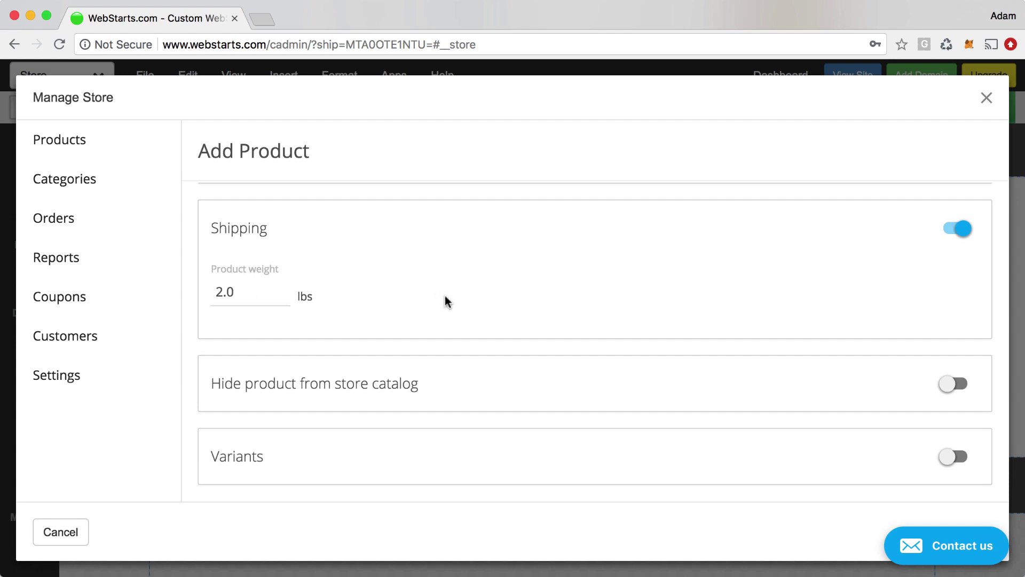
pyautogui.scroll(-2, 669, 412)
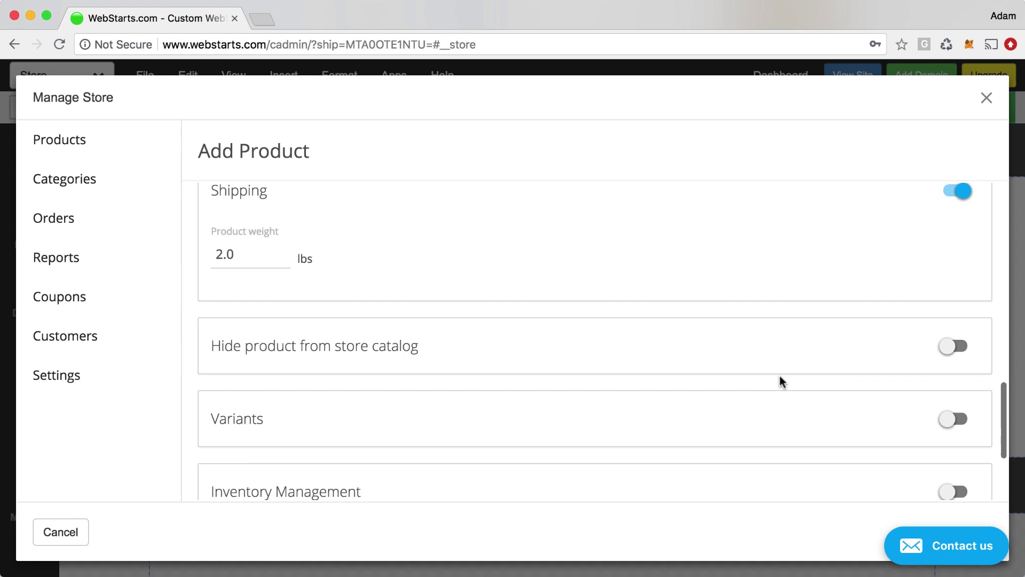
pyautogui.scroll(-2, 780, 379)
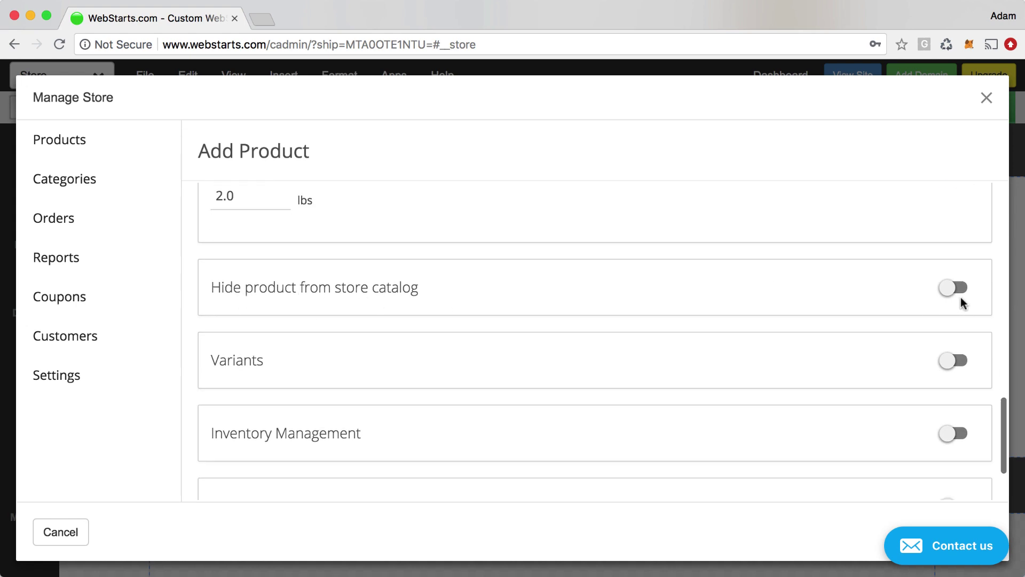
# Turn on product variants, add two options, then remove the Material and Color options.
pyautogui.scroll(-1, 963, 292)
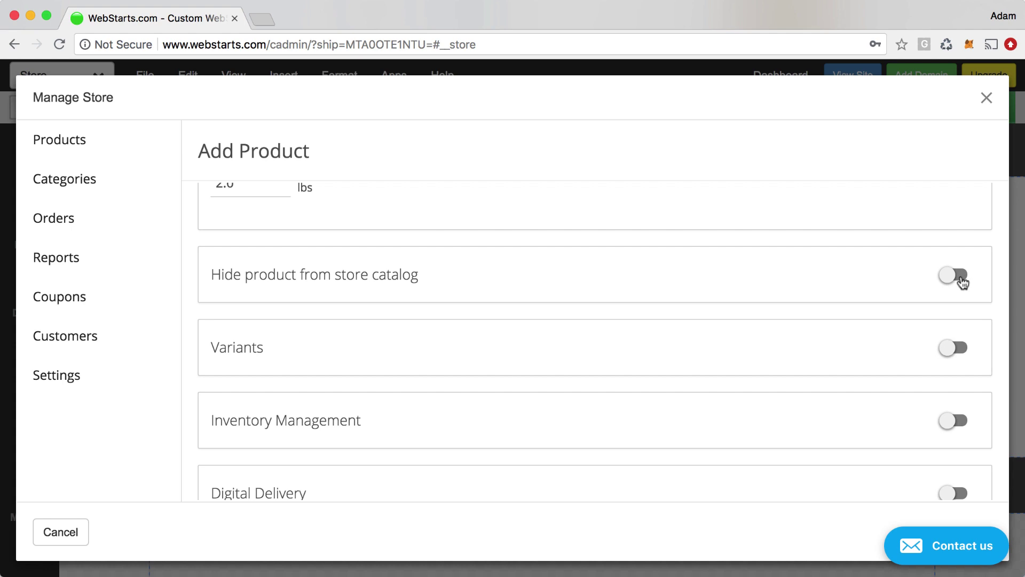
pyautogui.scroll(-1, 897, 353)
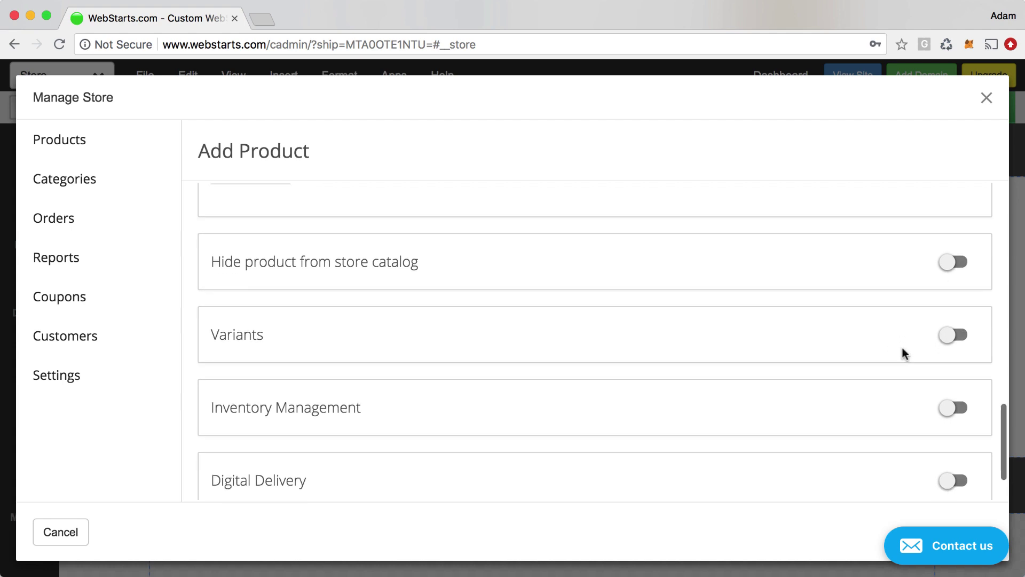
pyautogui.scroll(-1, 903, 348)
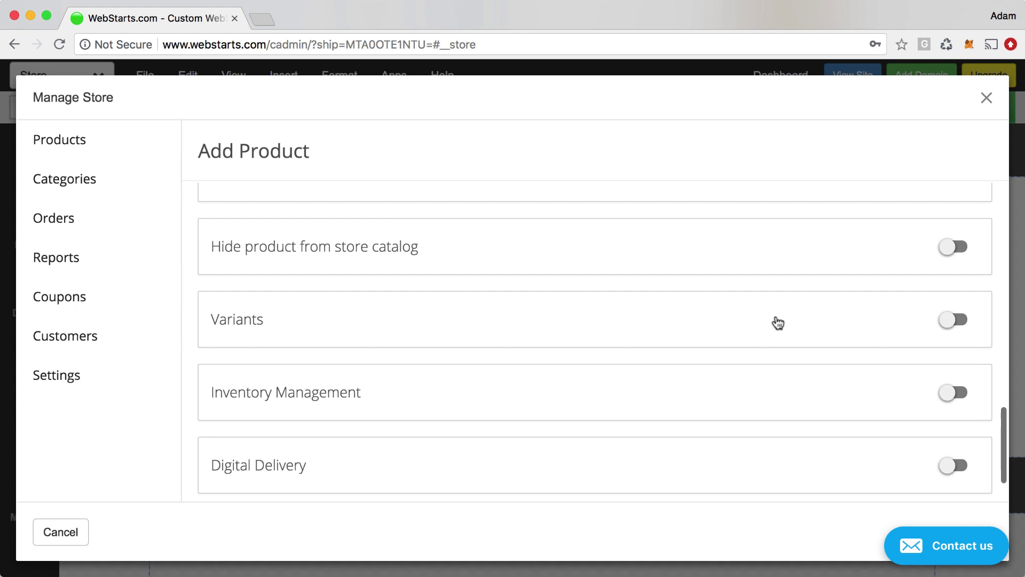
pyautogui.click(961, 321)
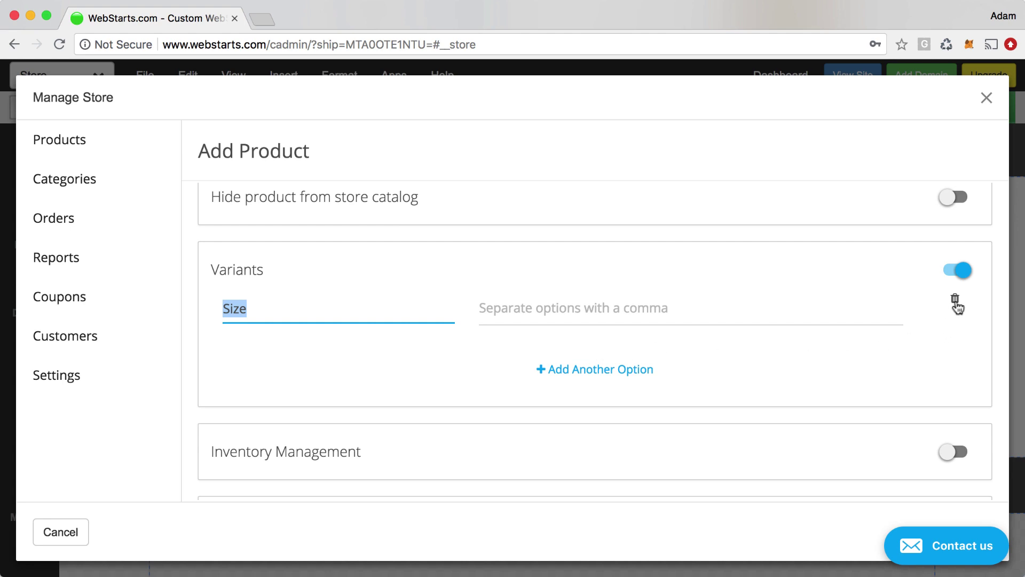
pyautogui.click(605, 371)
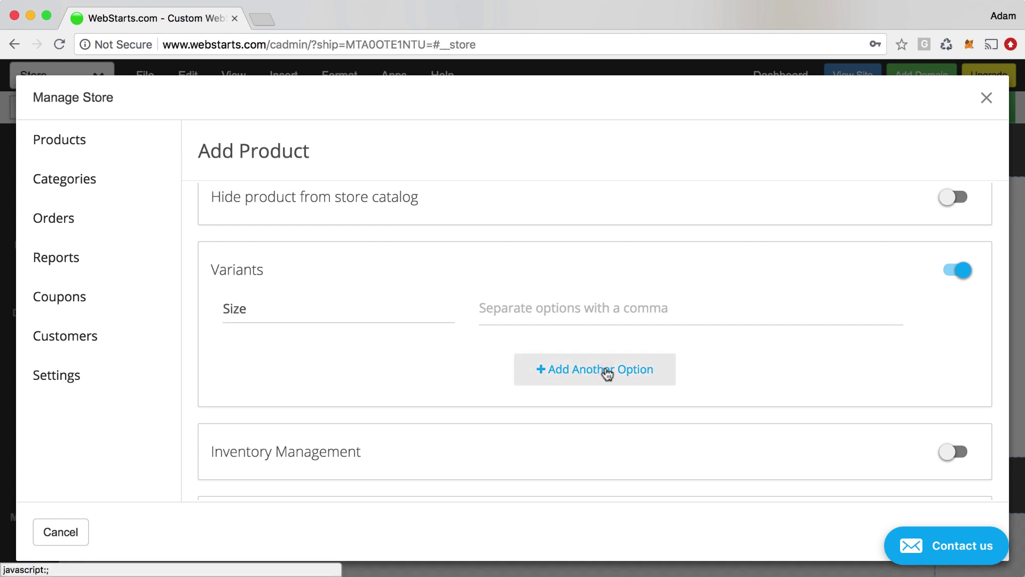
pyautogui.click(581, 431)
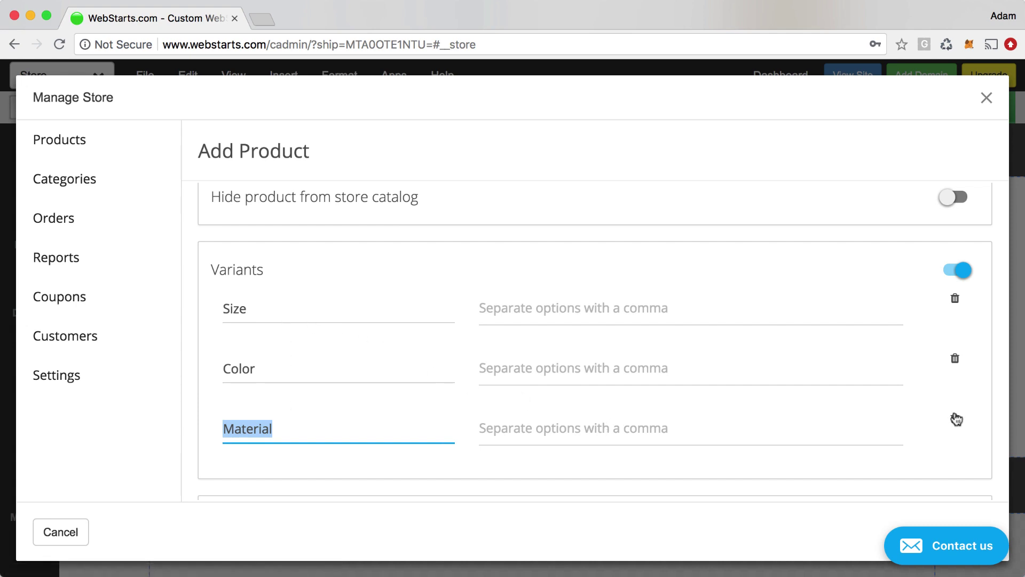
pyautogui.click(955, 418)
pyautogui.click(955, 360)
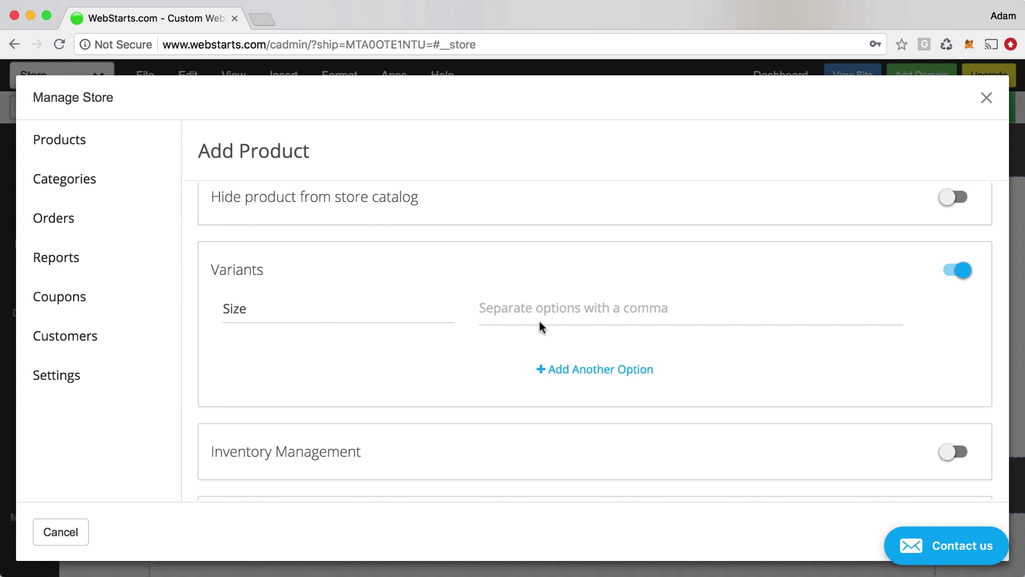
# Leave Inventory Management switched off after briefly turning it on.
pyautogui.scroll(-3, 540, 362)
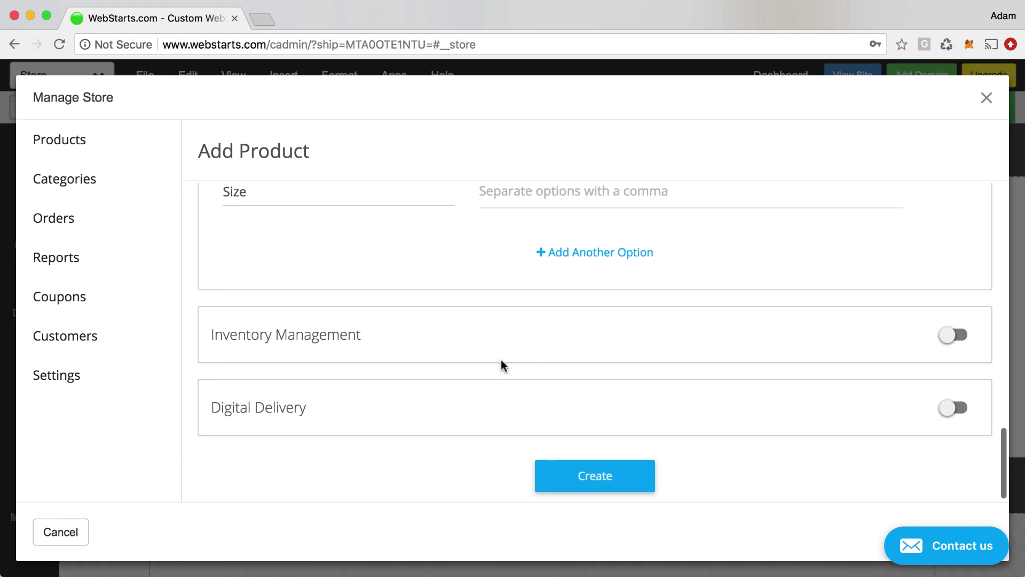
pyautogui.click(963, 335)
pyautogui.scroll(-2, 961, 338)
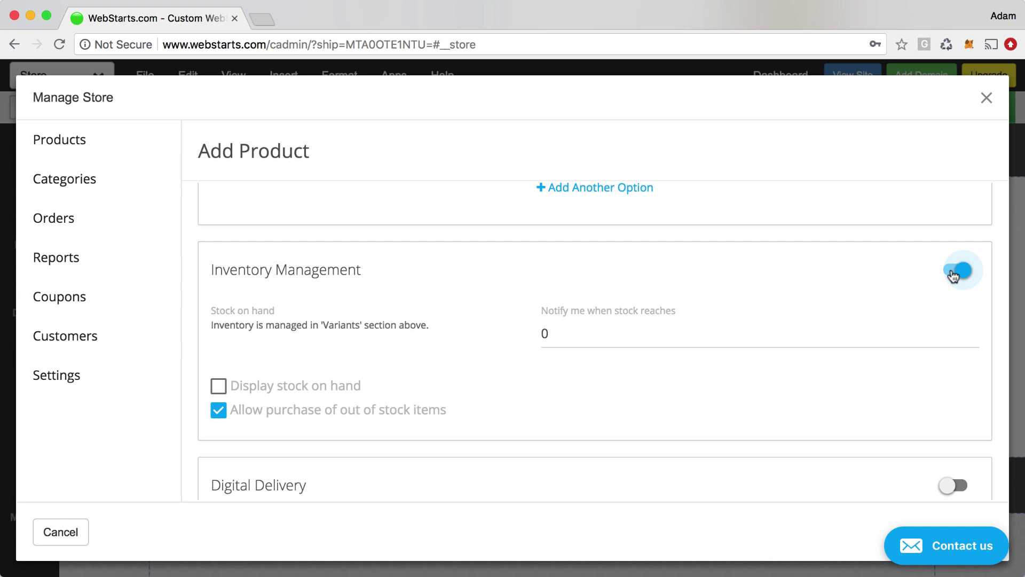
pyautogui.click(956, 271)
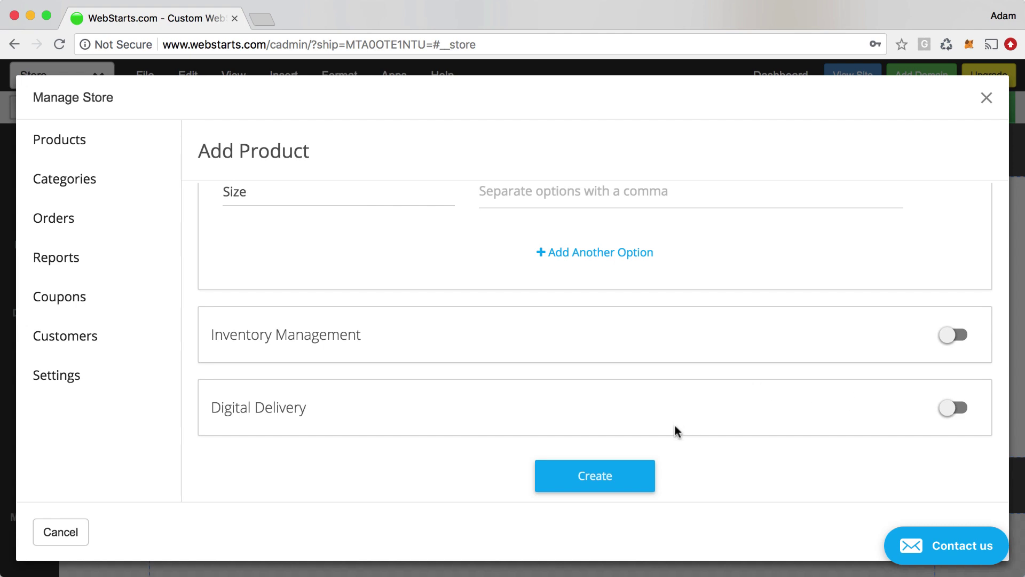
# Create the $50.00 Gray Backpack product and open the live site in a new tab.
pyautogui.click(606, 483)
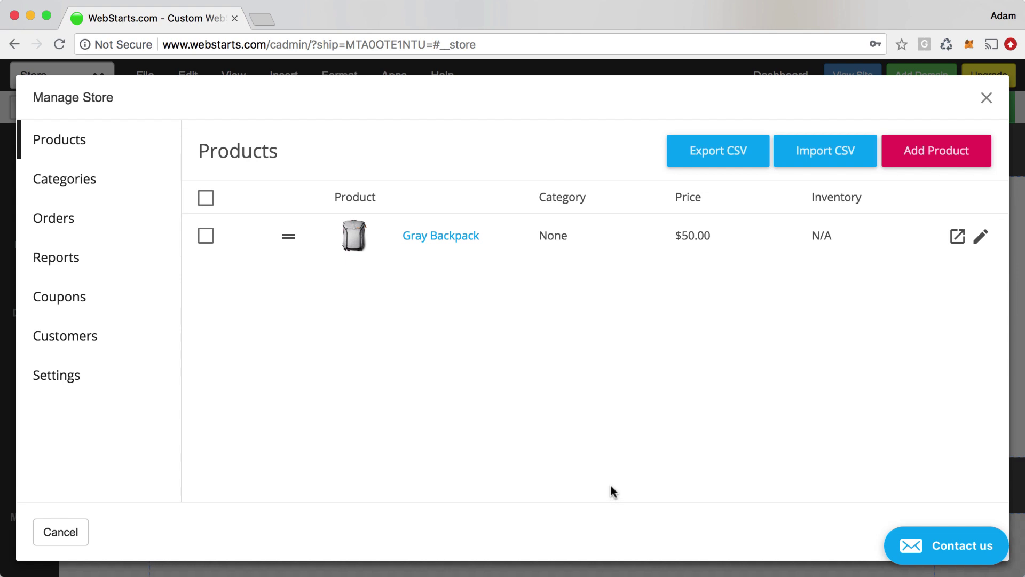
pyautogui.click(987, 100)
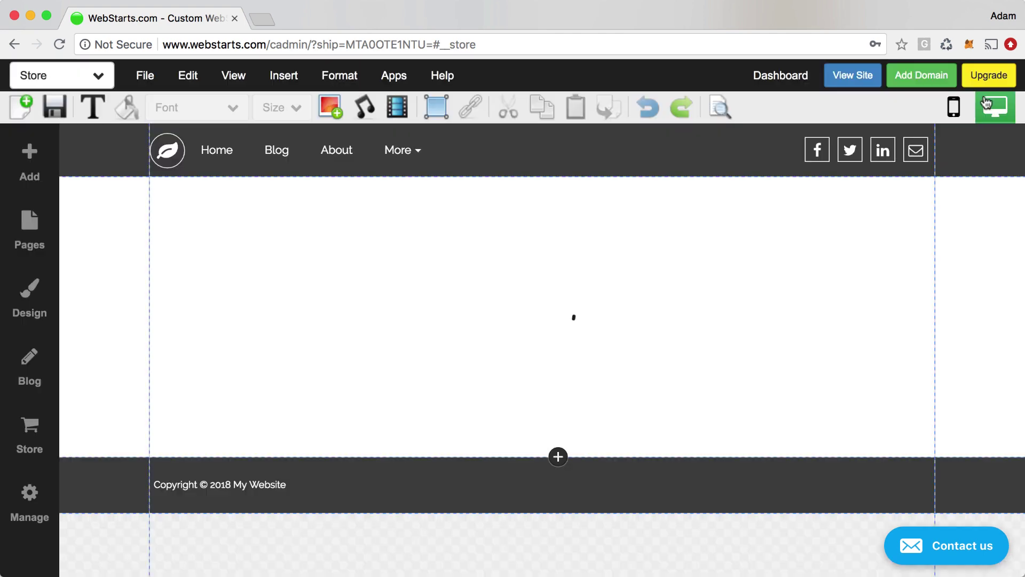
pyautogui.click(857, 76)
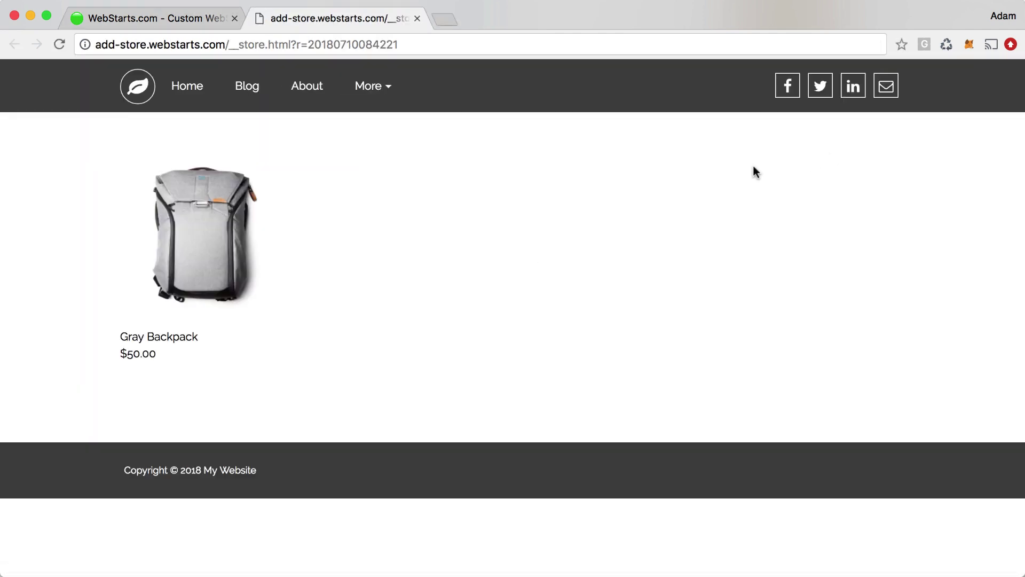
# Add the Gray Backpack to the cart from the live Store page, preview checkout, and continue shopping.
pyautogui.moveTo(374, 86)
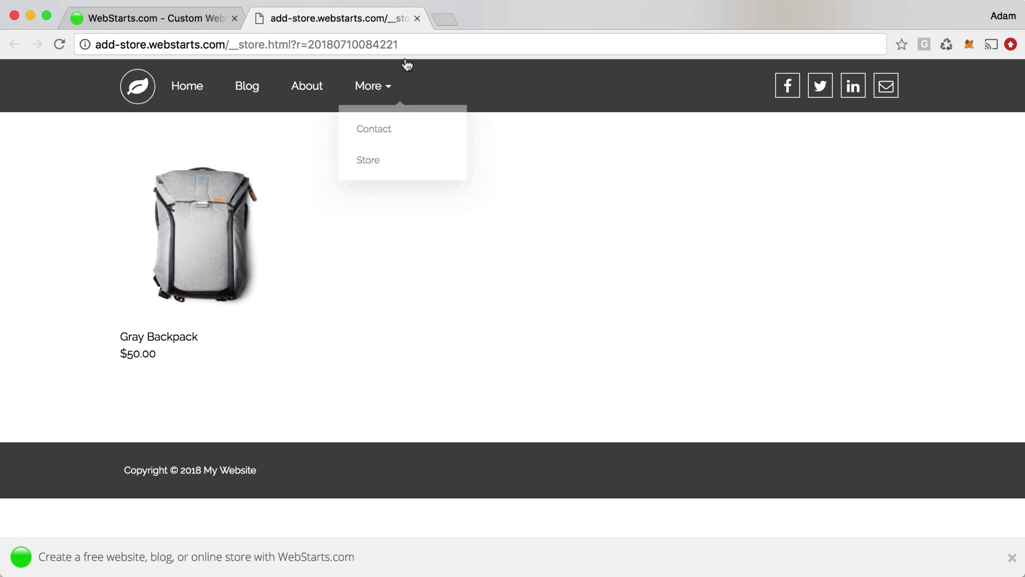
pyautogui.click(370, 164)
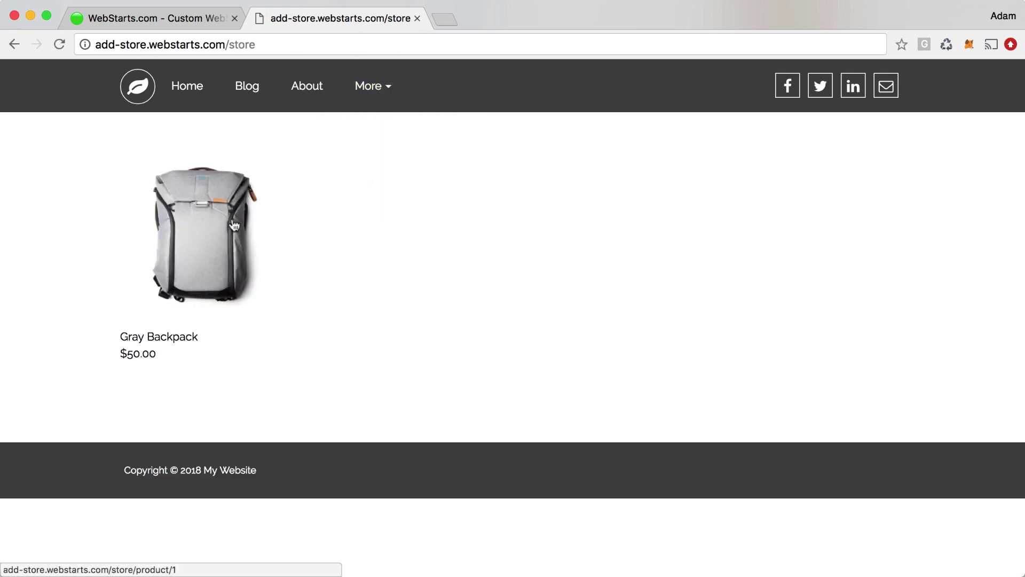
pyautogui.click(199, 243)
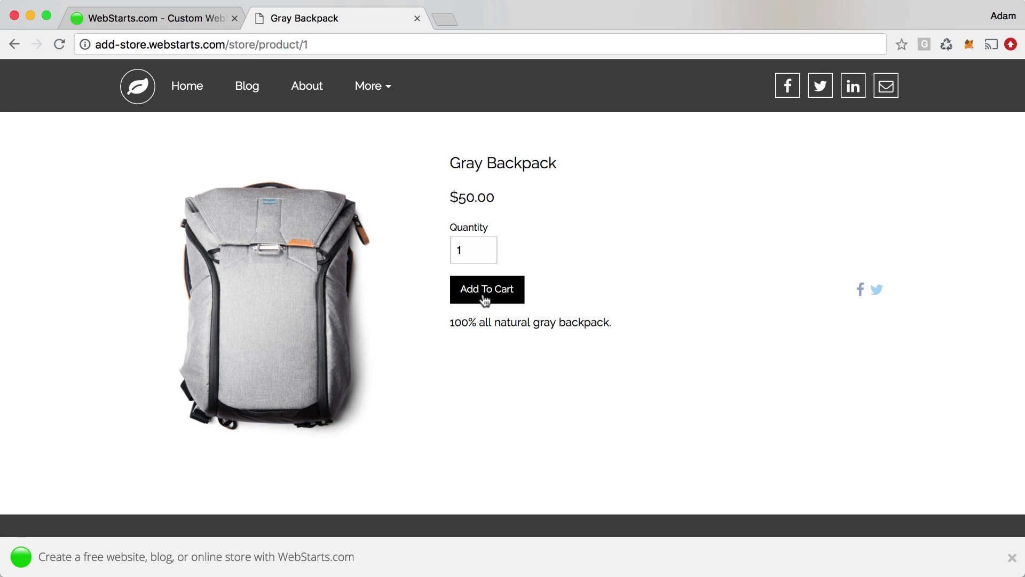
pyautogui.click(485, 297)
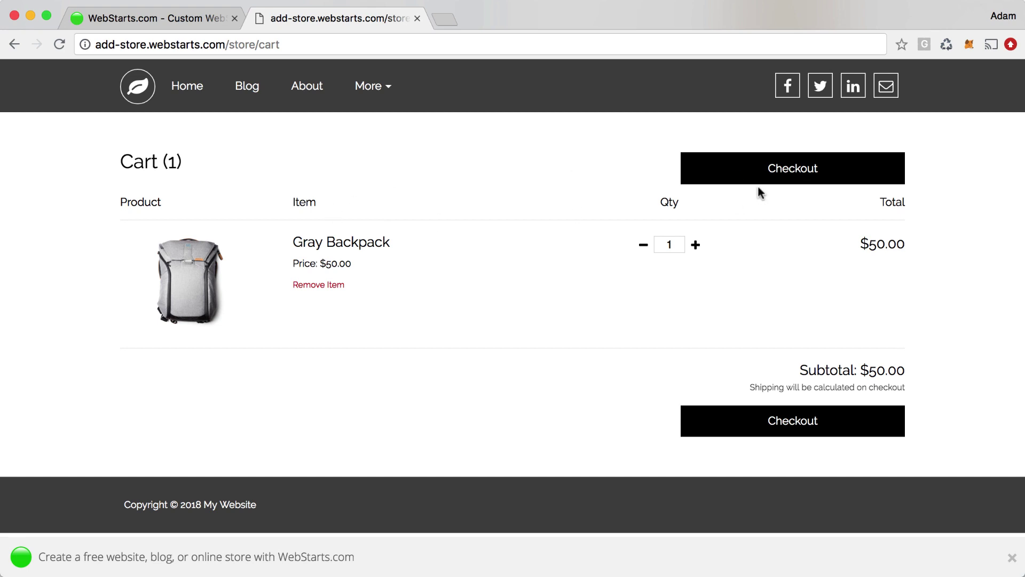
pyautogui.click(773, 174)
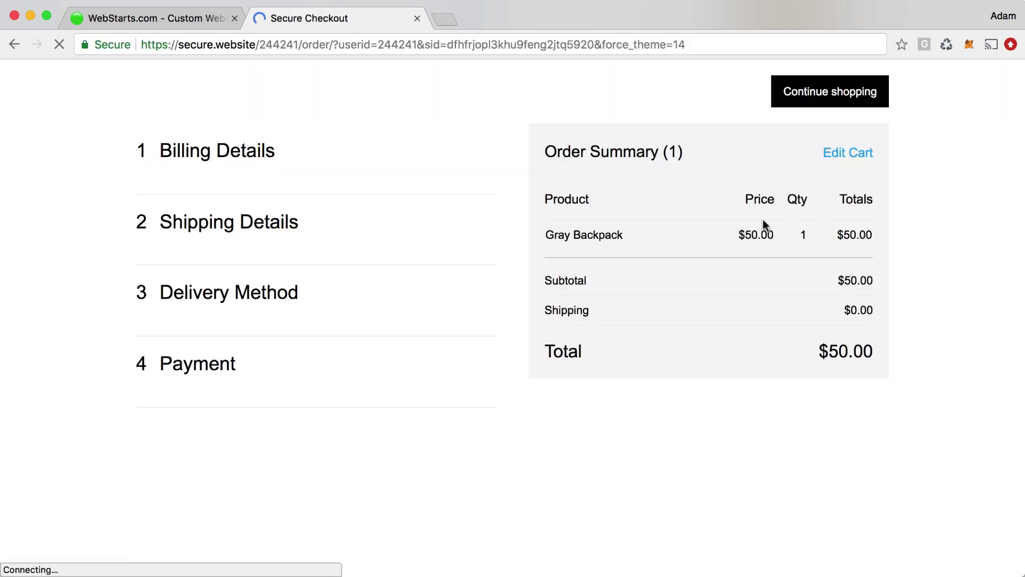
pyautogui.click(884, 99)
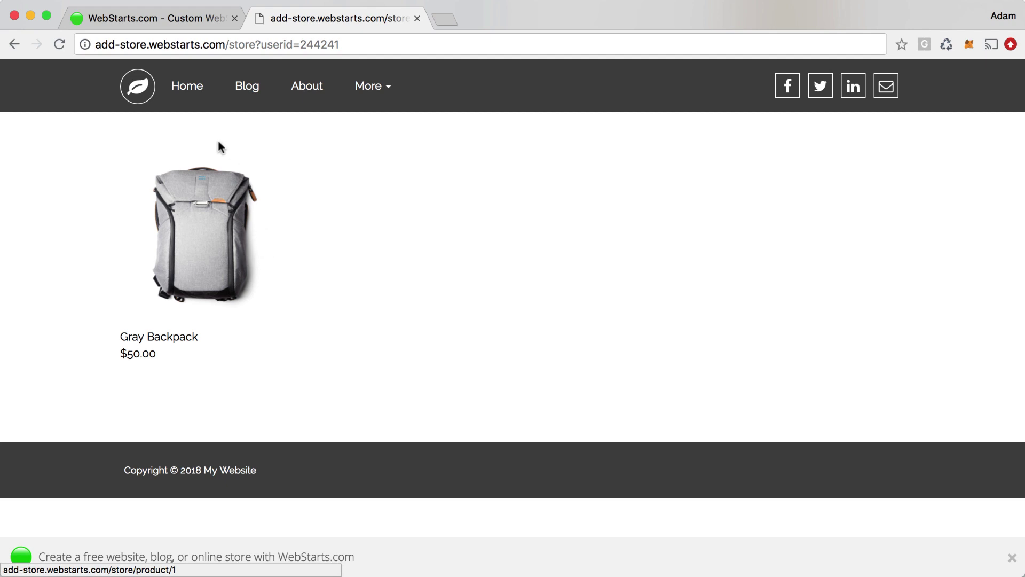
# Visit the live site's Home, Blog, About and Contact pages.
pyautogui.click(196, 98)
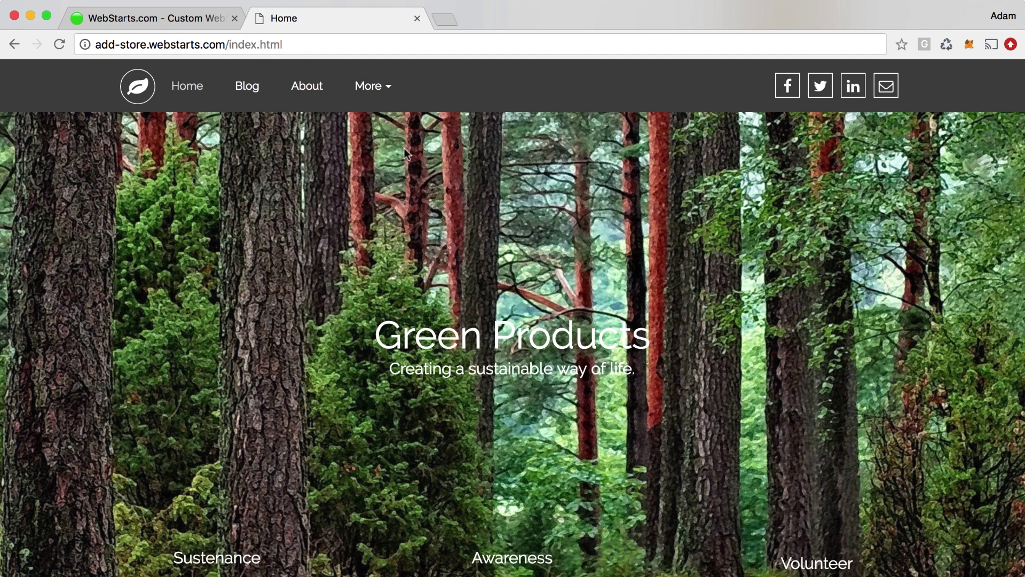
pyautogui.click(380, 98)
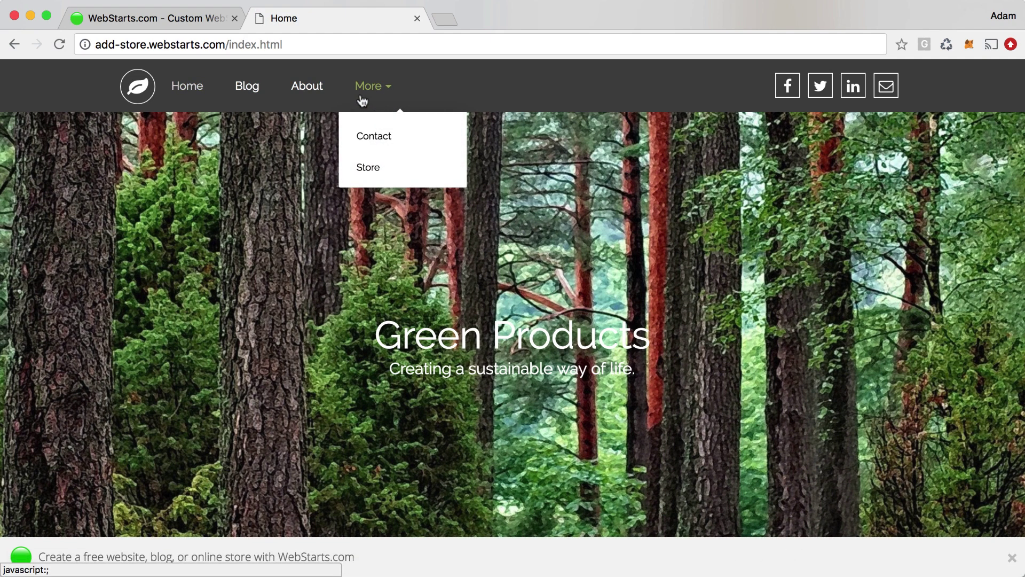
pyautogui.click(257, 99)
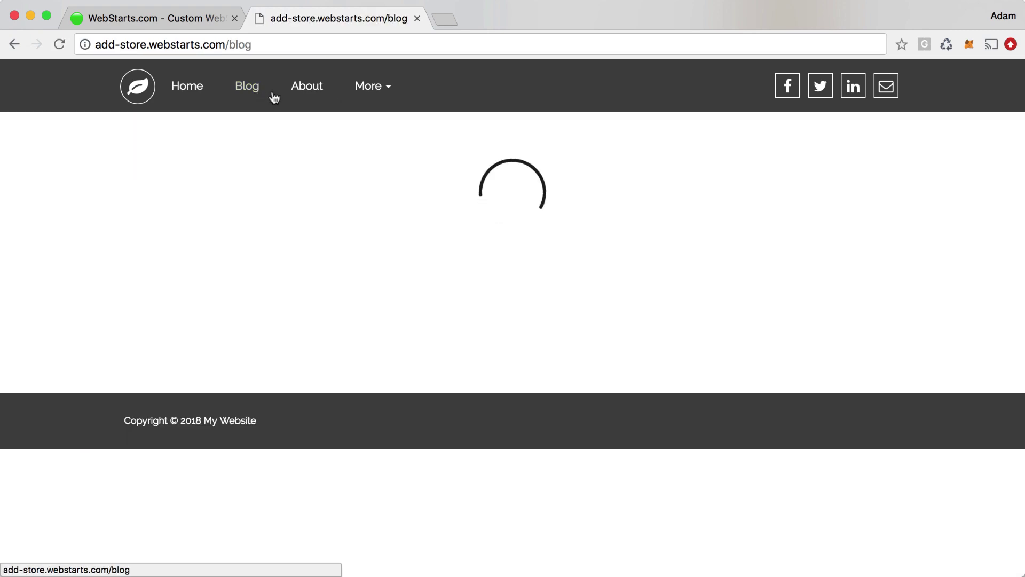
pyautogui.click(299, 99)
pyautogui.click(364, 96)
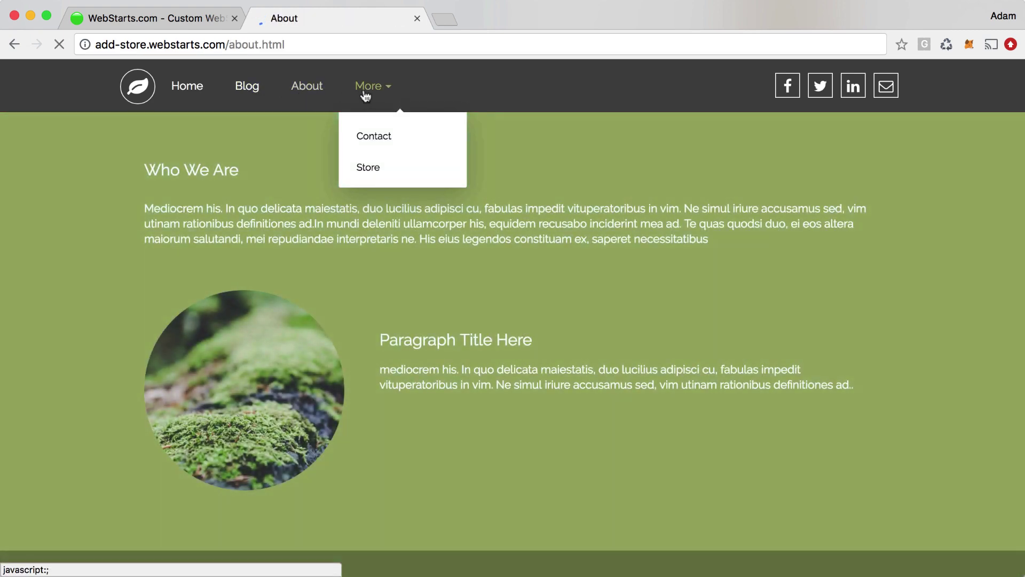
pyautogui.click(369, 135)
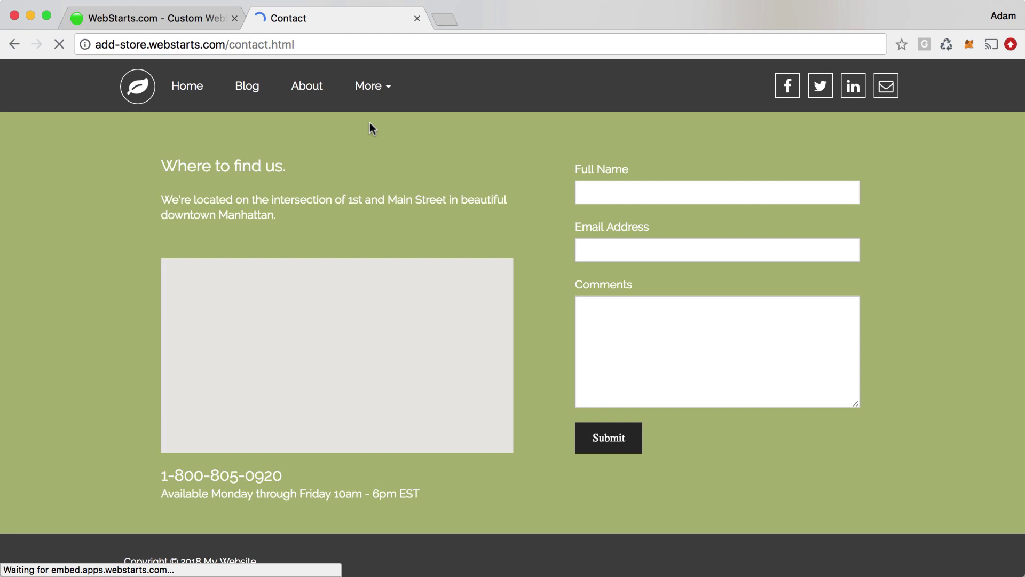
# Open the Store page and view the Gray Backpack product page at $50.00.
pyautogui.click(378, 99)
pyautogui.click(385, 168)
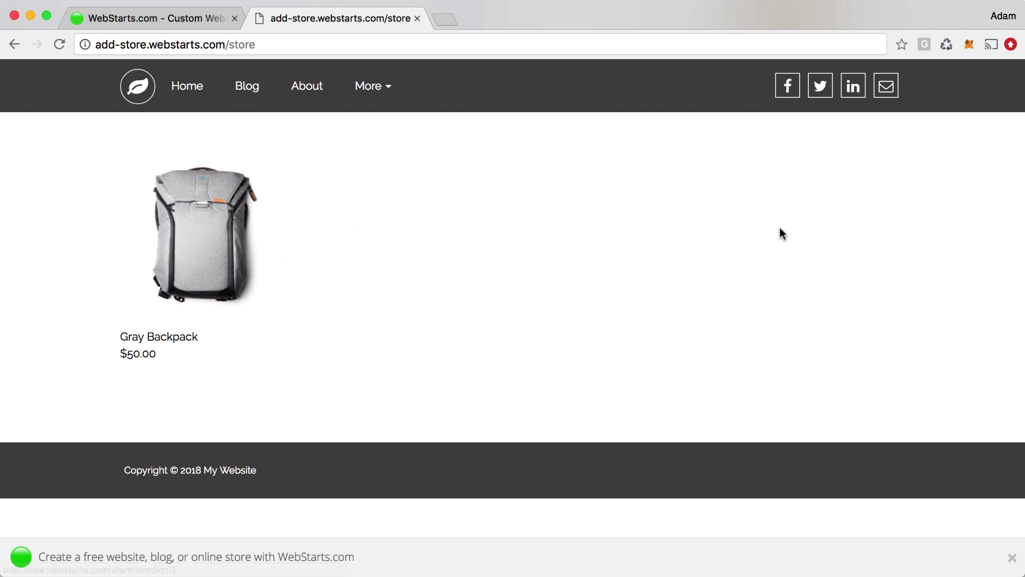
pyautogui.click(237, 218)
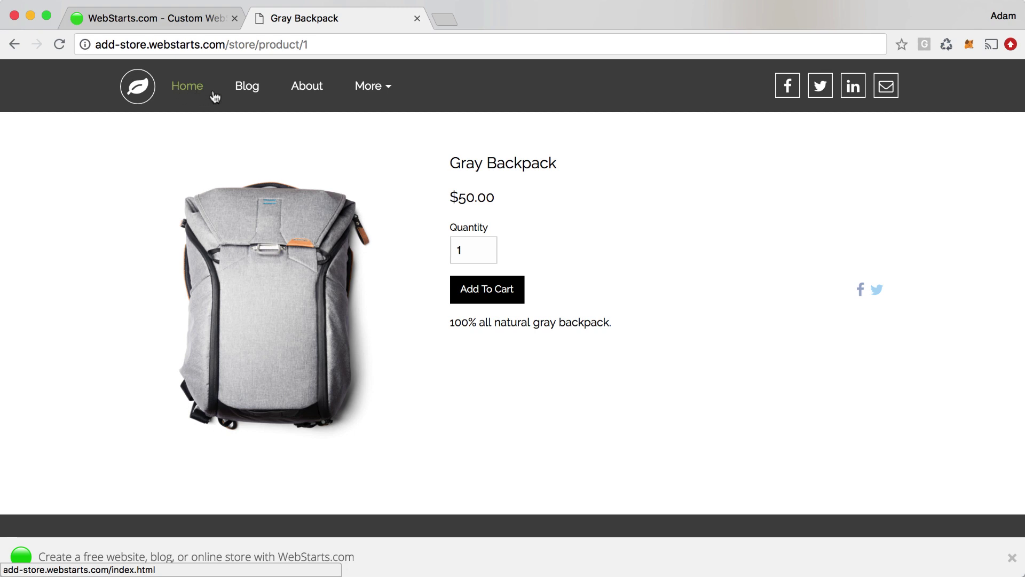
pyautogui.scroll(-1, 374, 86)
pyautogui.scroll(1, 721, 368)
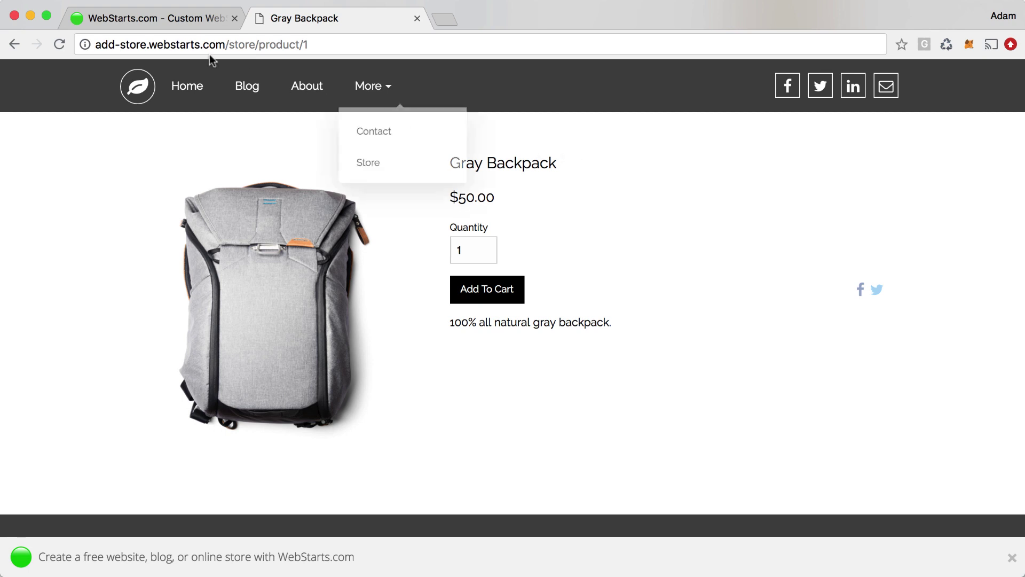
# In the editor, tick and untick the Store block's Show Categories, Product Search and Sorting Options.
pyautogui.click(152, 20)
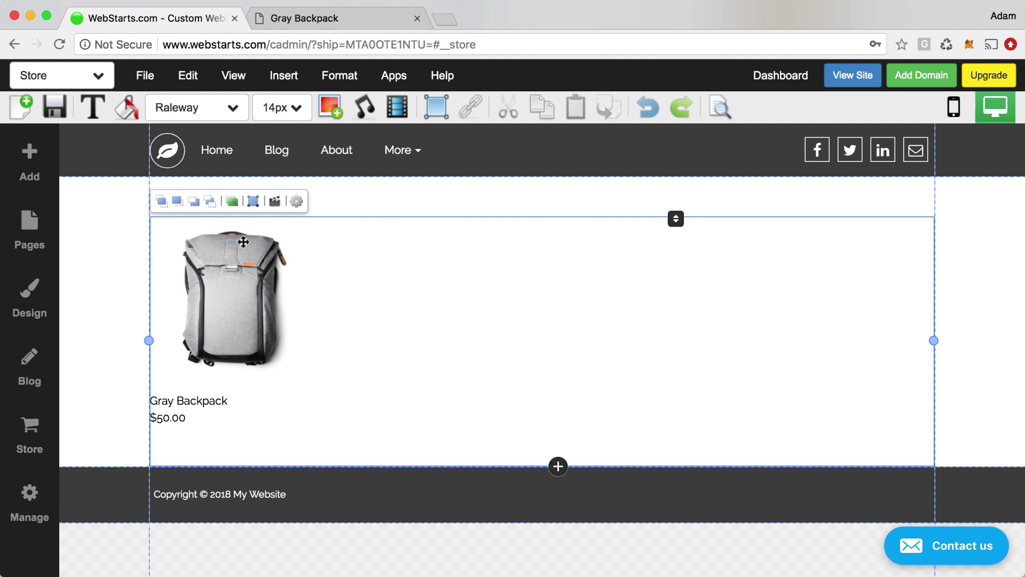
pyautogui.click(297, 202)
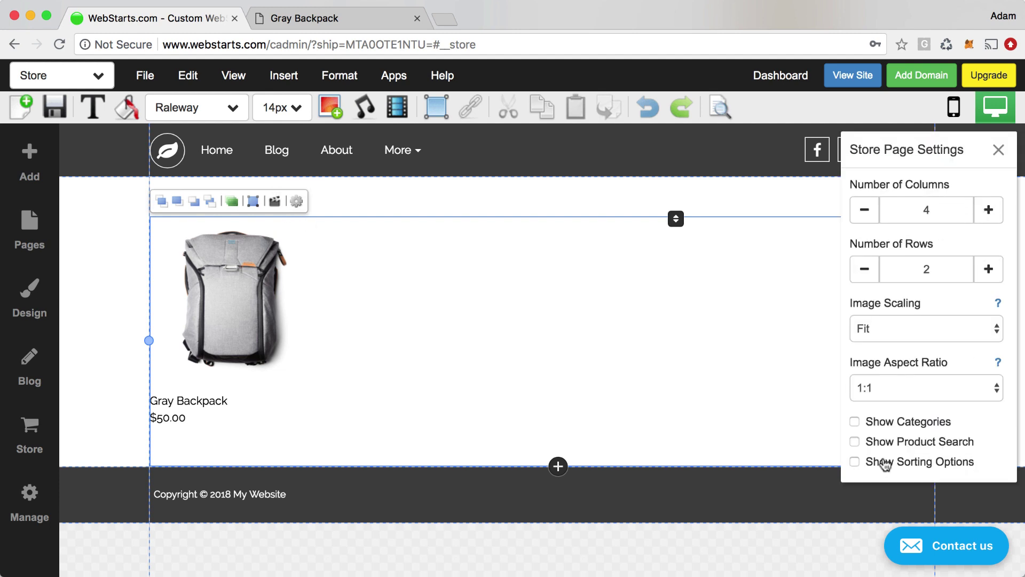
pyautogui.click(855, 424)
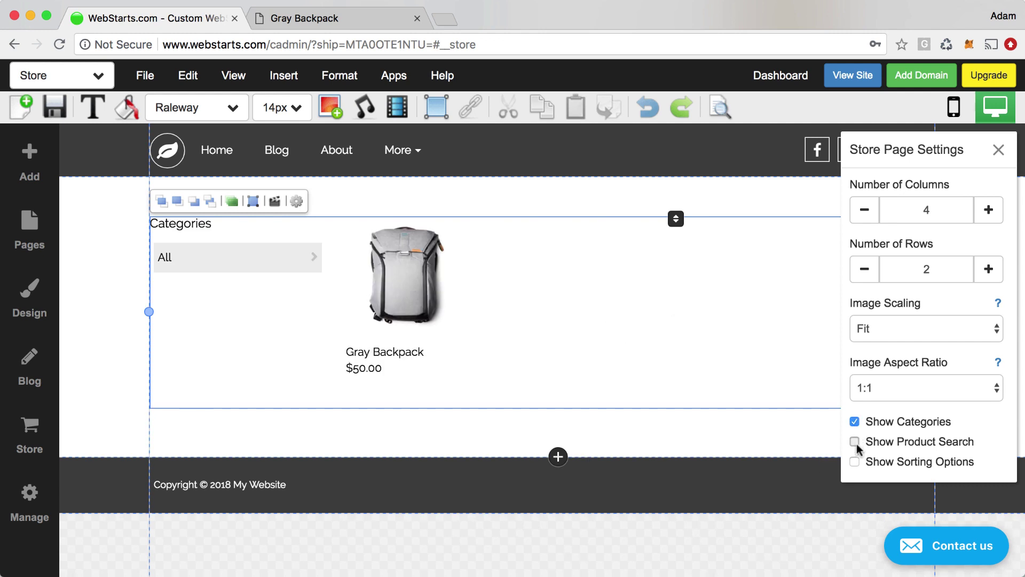
pyautogui.click(855, 442)
pyautogui.click(855, 462)
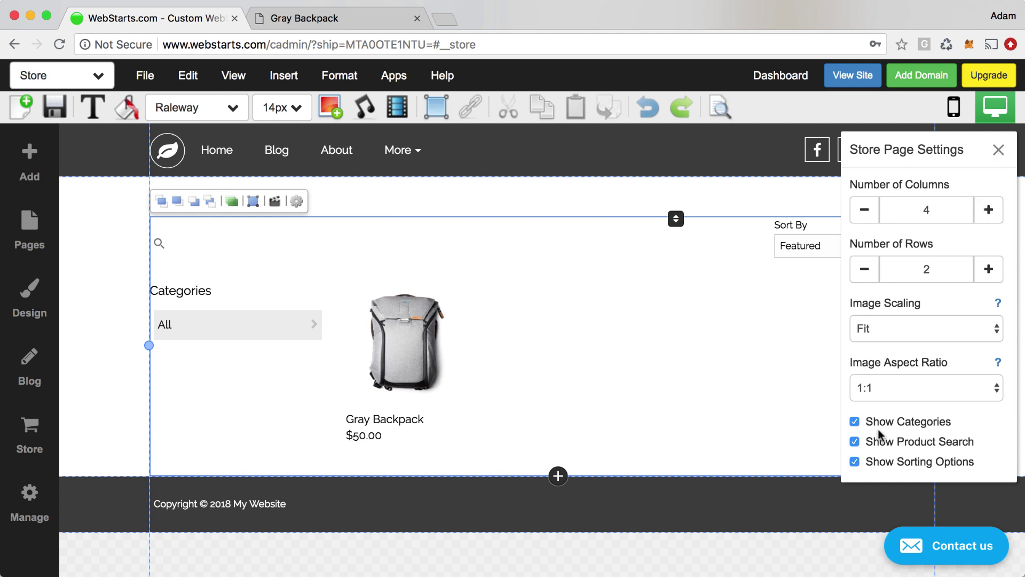
pyautogui.click(855, 422)
pyautogui.click(855, 442)
pyautogui.click(855, 462)
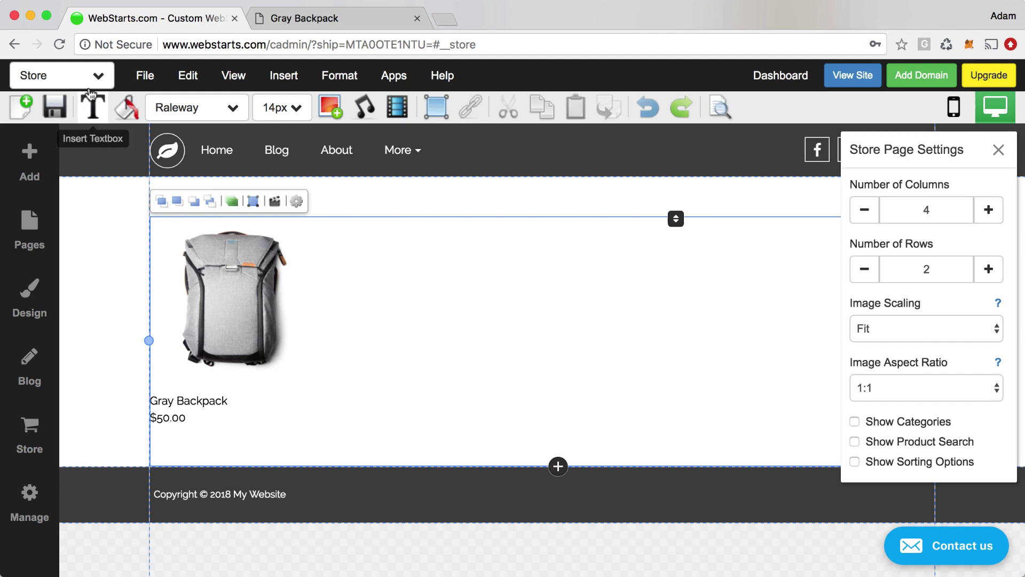
pyautogui.click(101, 78)
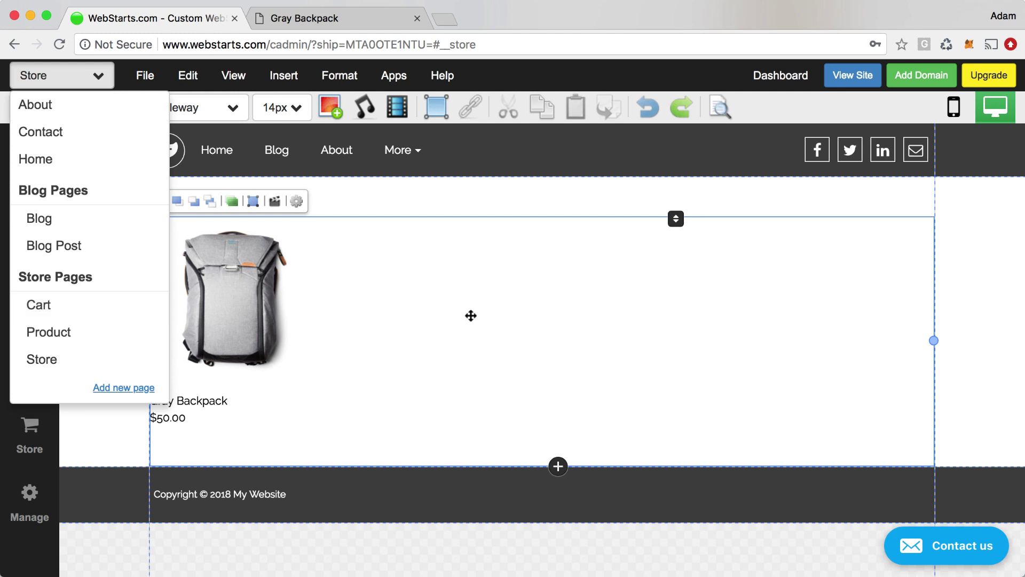
# Switch to editing the Product page, saving the Store page changes.
pyautogui.click(528, 256)
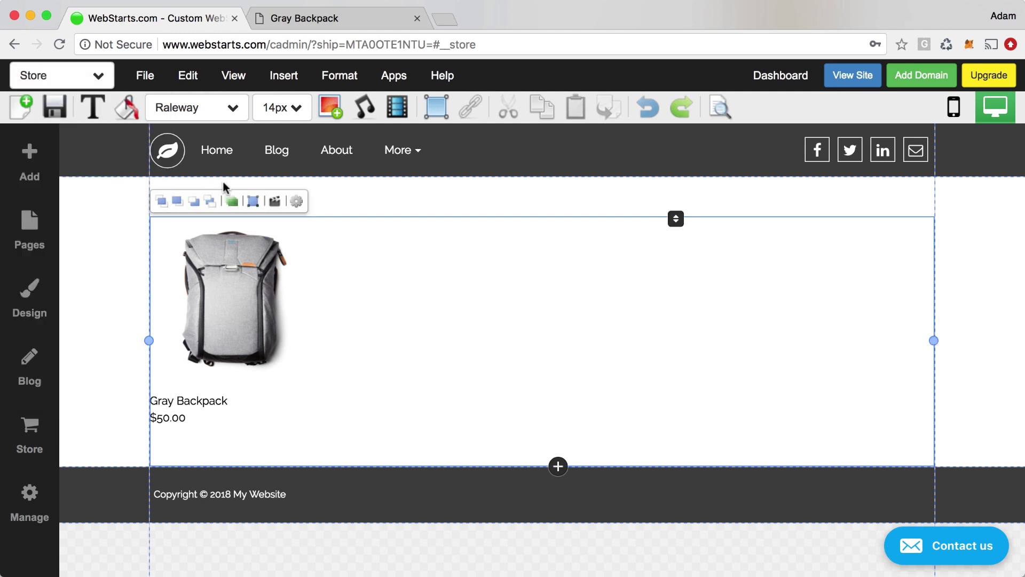
pyautogui.click(97, 80)
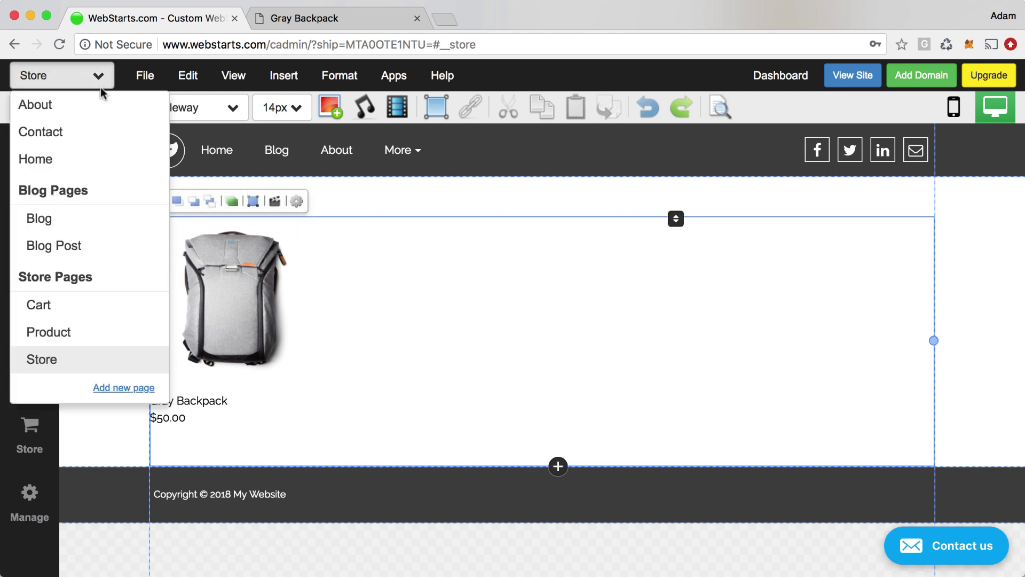
pyautogui.click(69, 331)
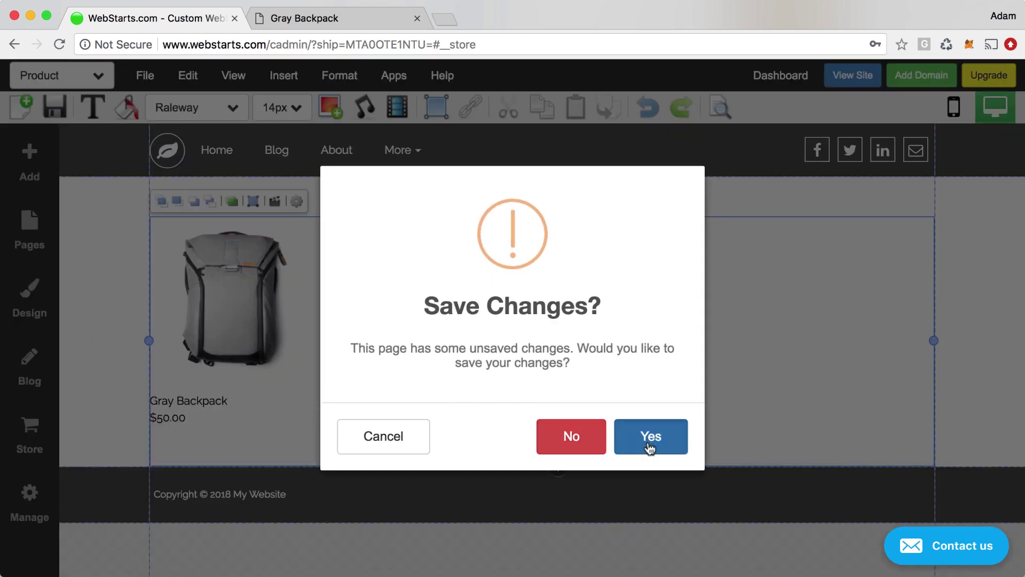
pyautogui.click(650, 445)
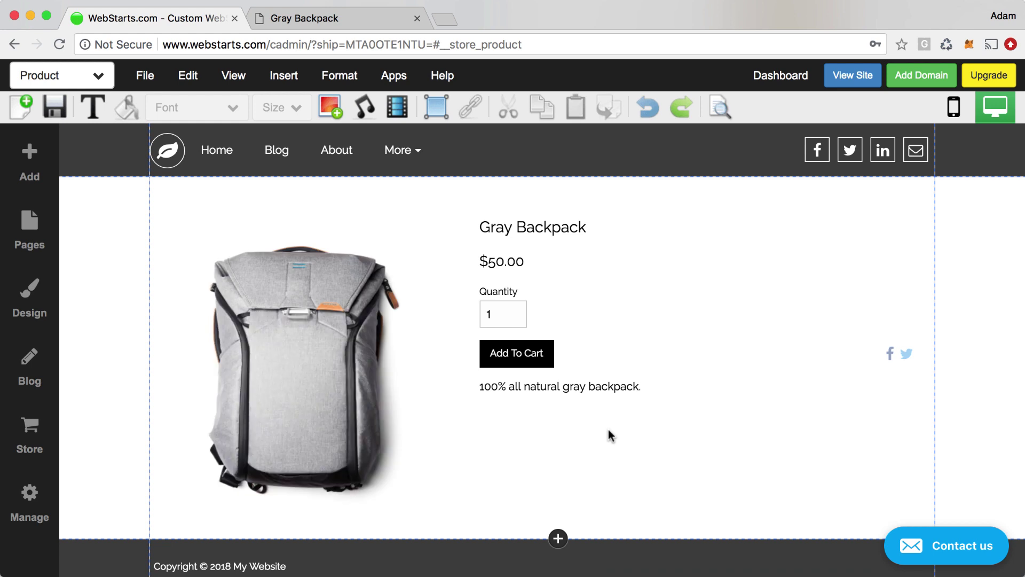
# Move the Gray Backpack product block down to leave empty space above it.
pyautogui.click(522, 357)
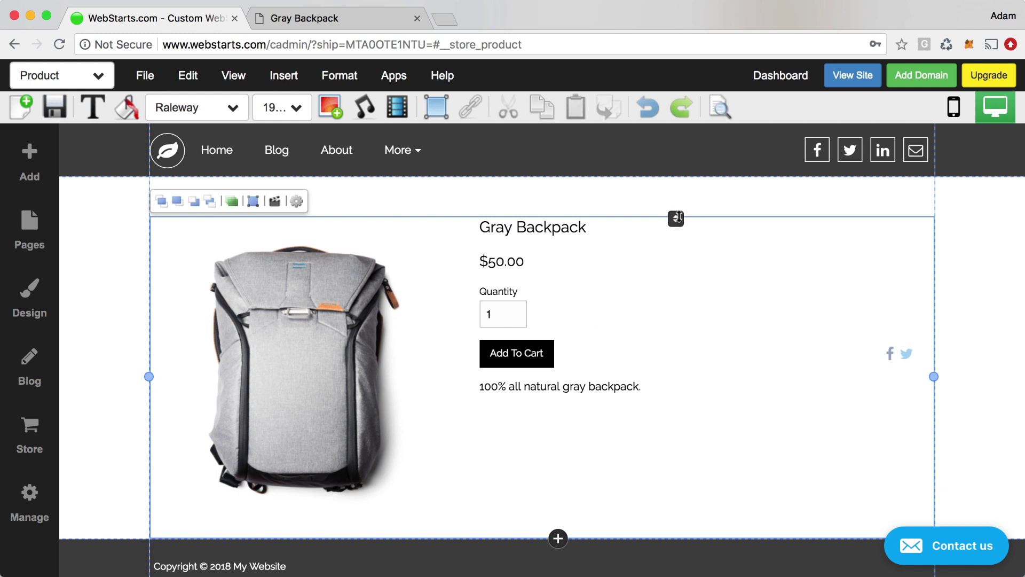
pyautogui.moveTo(677, 218); pyautogui.dragTo(680, 320)
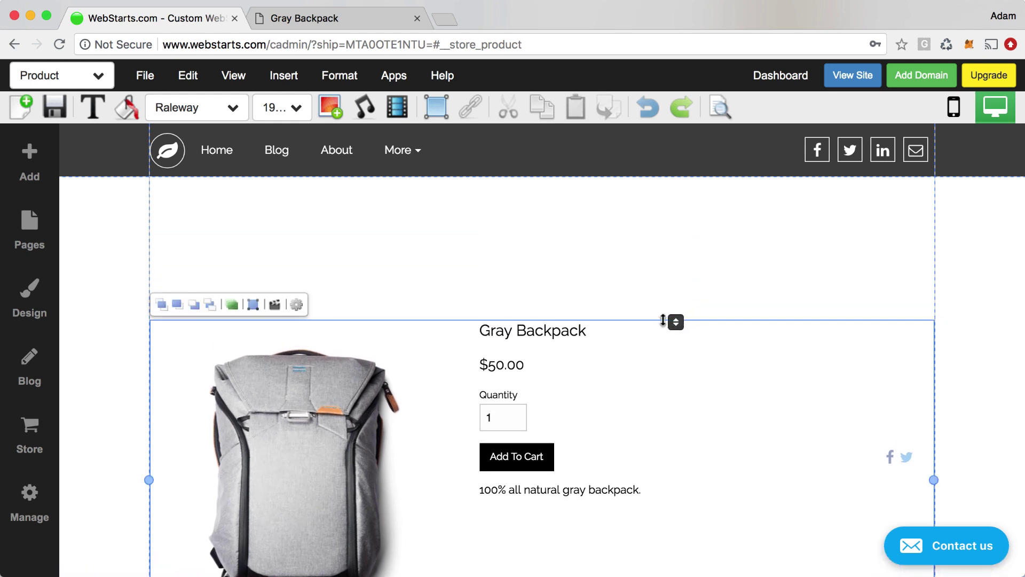
pyautogui.moveTo(464, 343)
pyautogui.mouseDown()
pyautogui.moveTo(510, 337)
pyautogui.moveTo(466, 339)
pyautogui.mouseUp()
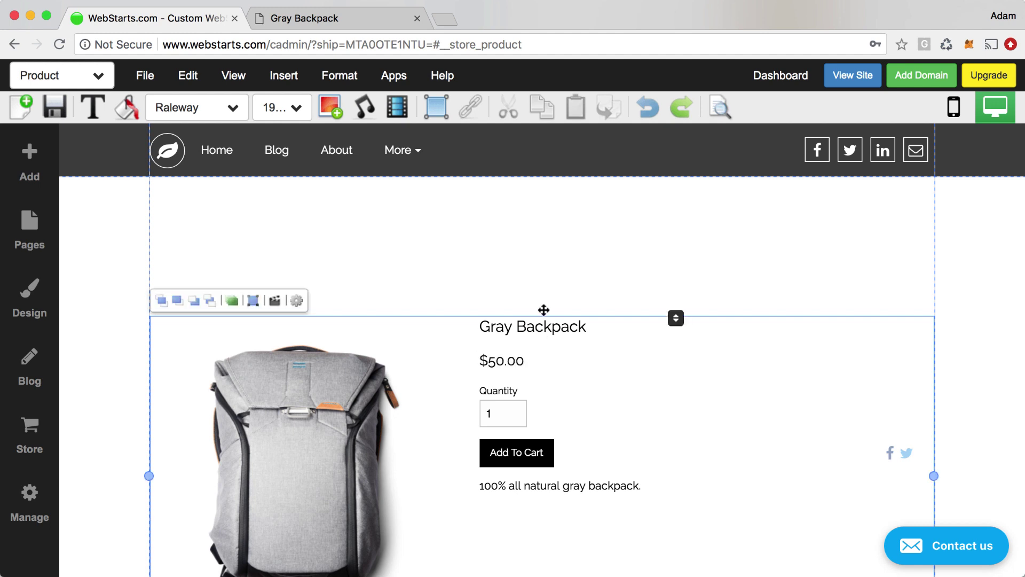
# Add a dark gray Paragraph L text box above the Gray Backpack and widen it leftward.
pyautogui.click(38, 168)
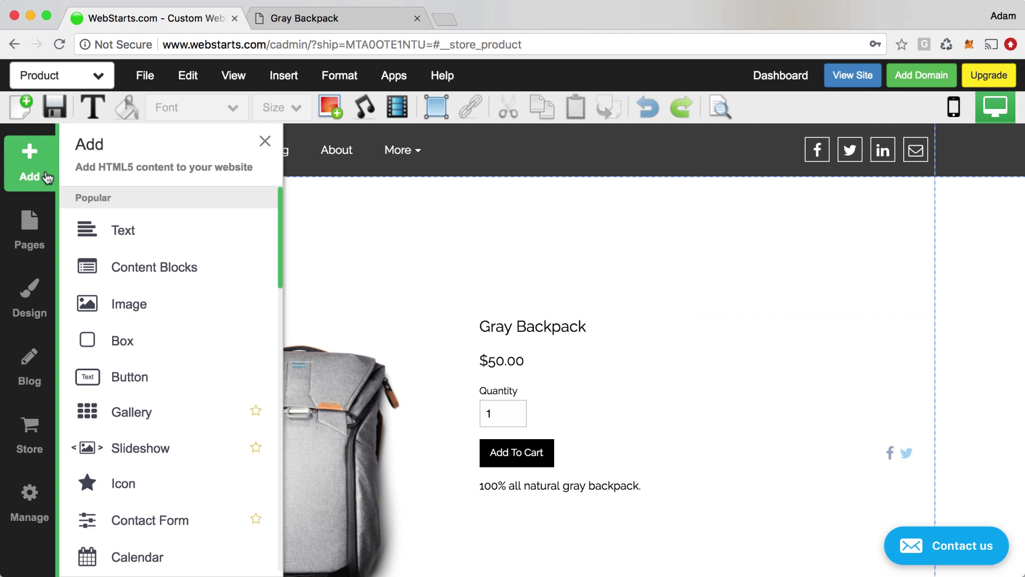
pyautogui.click(91, 232)
pyautogui.click(143, 322)
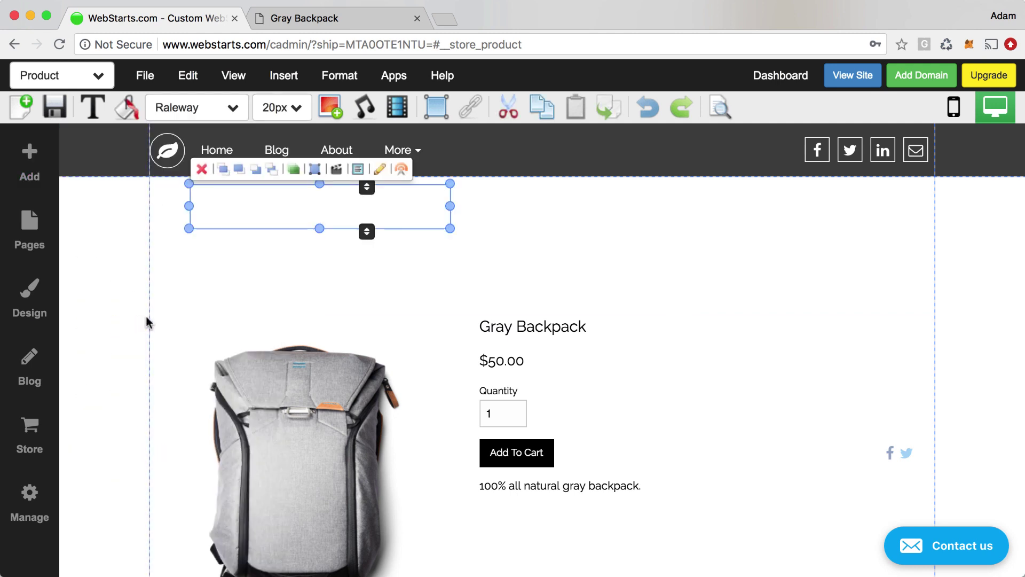
pyautogui.click(125, 110)
pyautogui.click(135, 143)
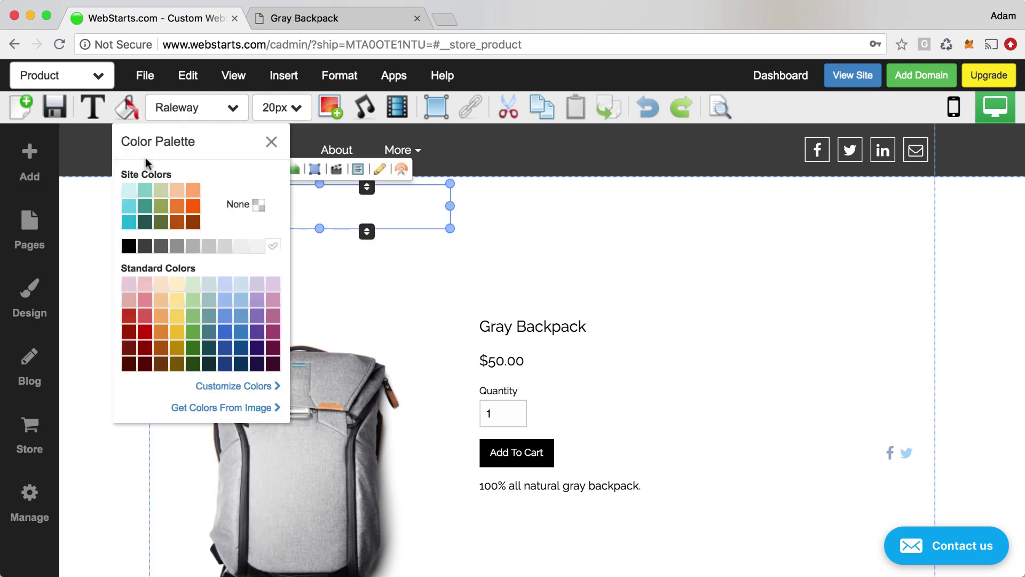
pyautogui.click(145, 245)
pyautogui.click(332, 223)
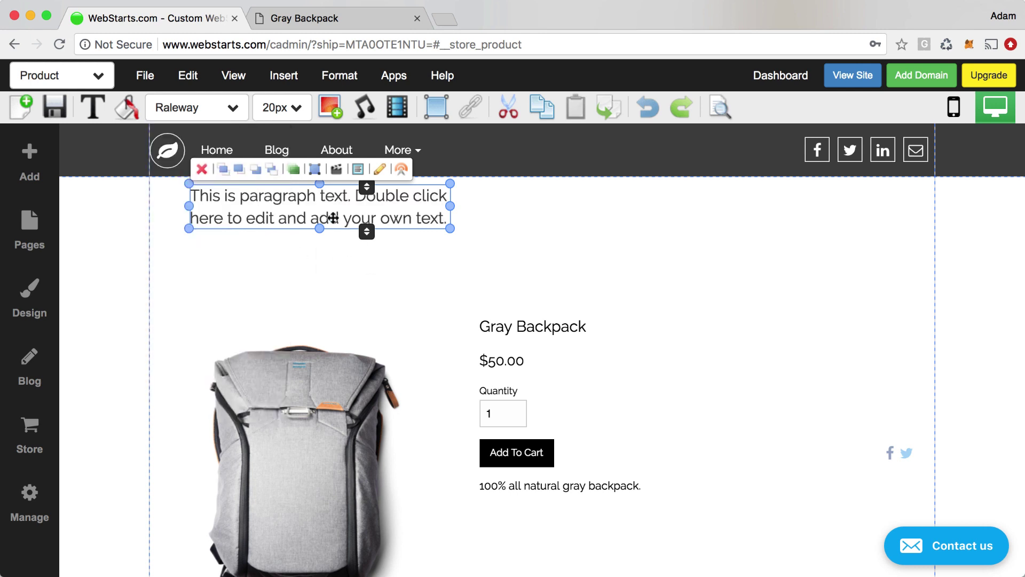
pyautogui.moveTo(331, 223); pyautogui.dragTo(516, 239)
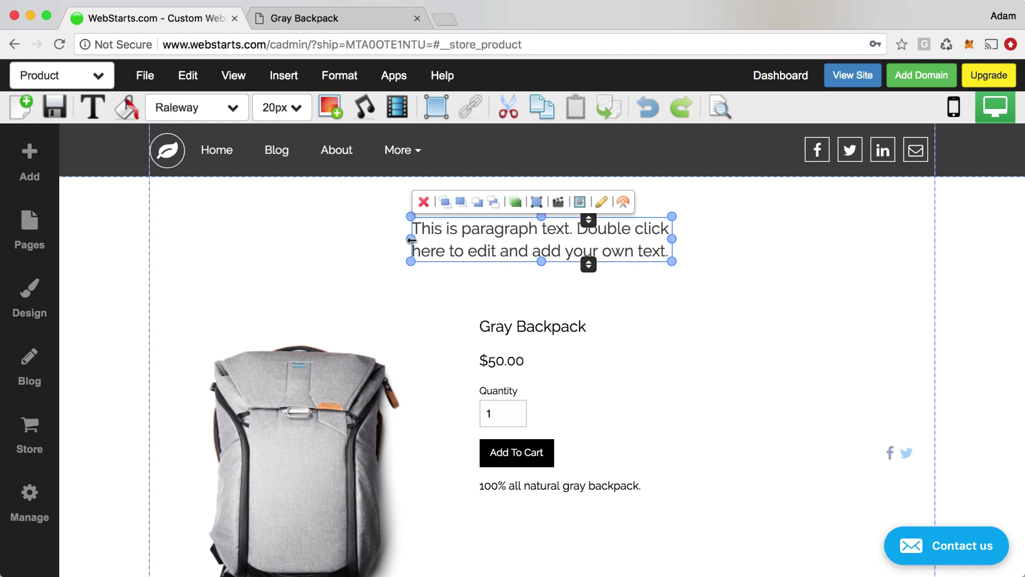
pyautogui.moveTo(412, 240); pyautogui.dragTo(210, 240)
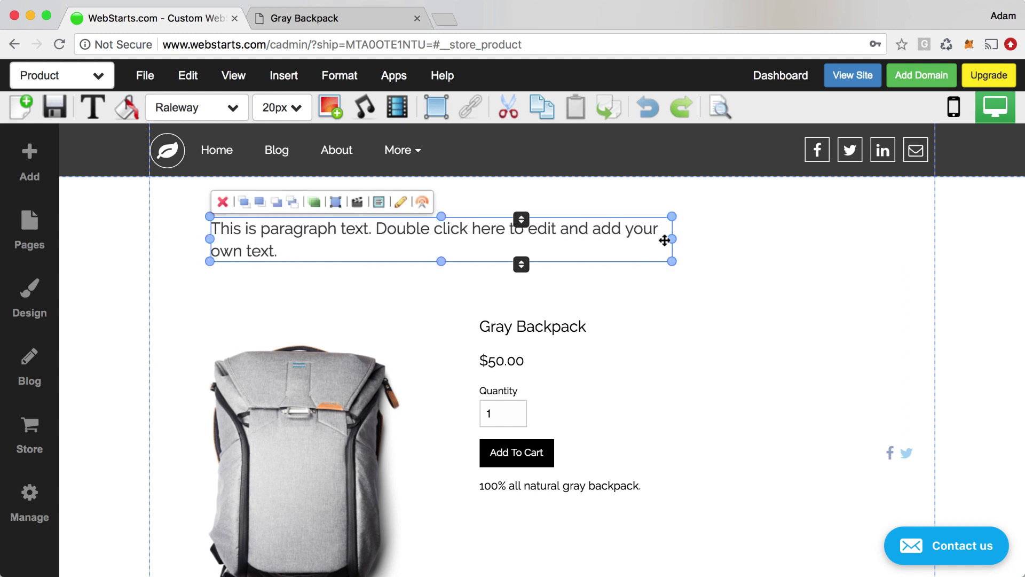
# Widen the paragraph and replace its text with 'All items are 50% off today and tomorrow.'.
pyautogui.moveTo(677, 239); pyautogui.dragTo(885, 235)
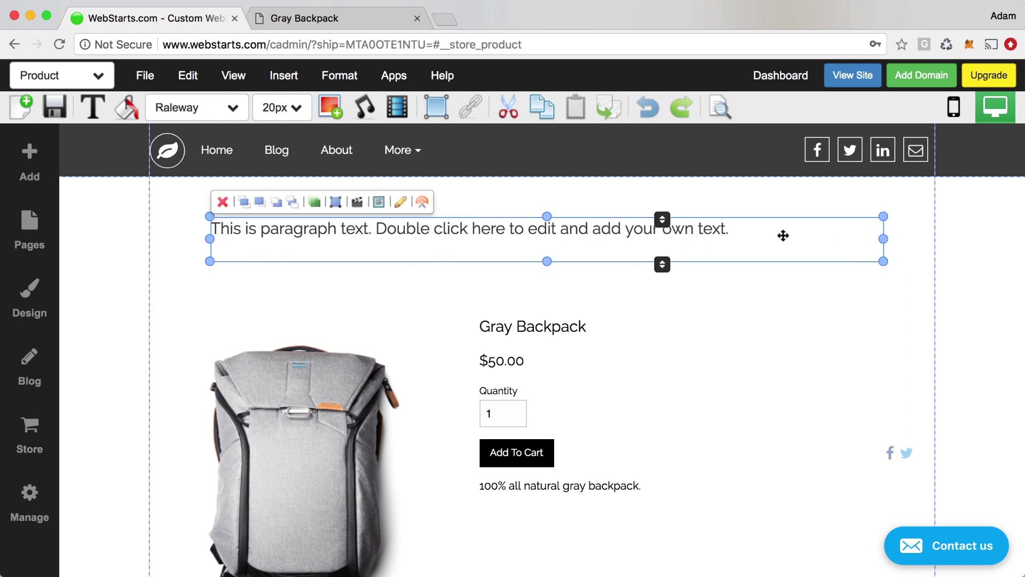
pyautogui.doubleClick(780, 234)
pyautogui.tripleClick(756, 235)
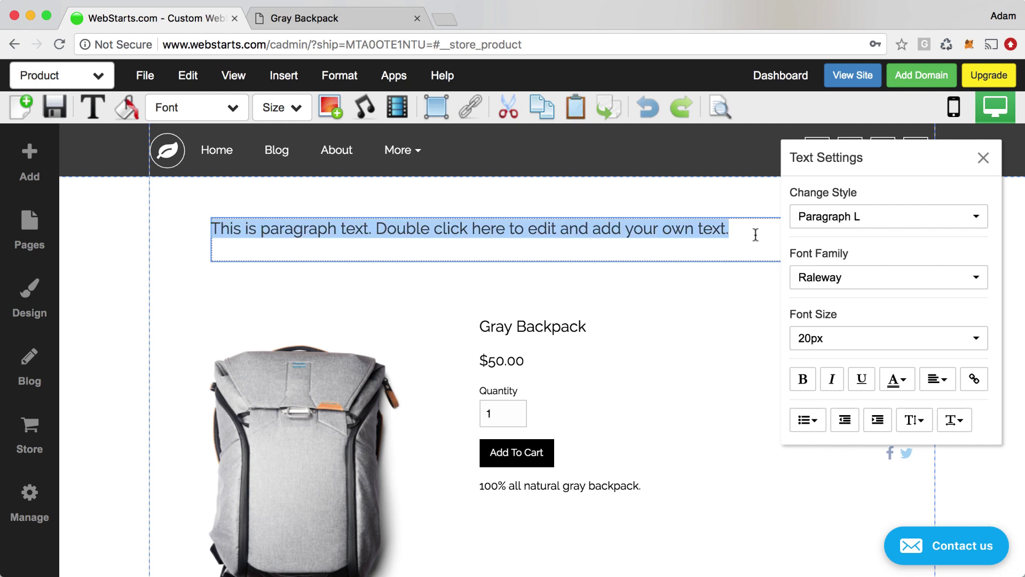
pyautogui.write('A')
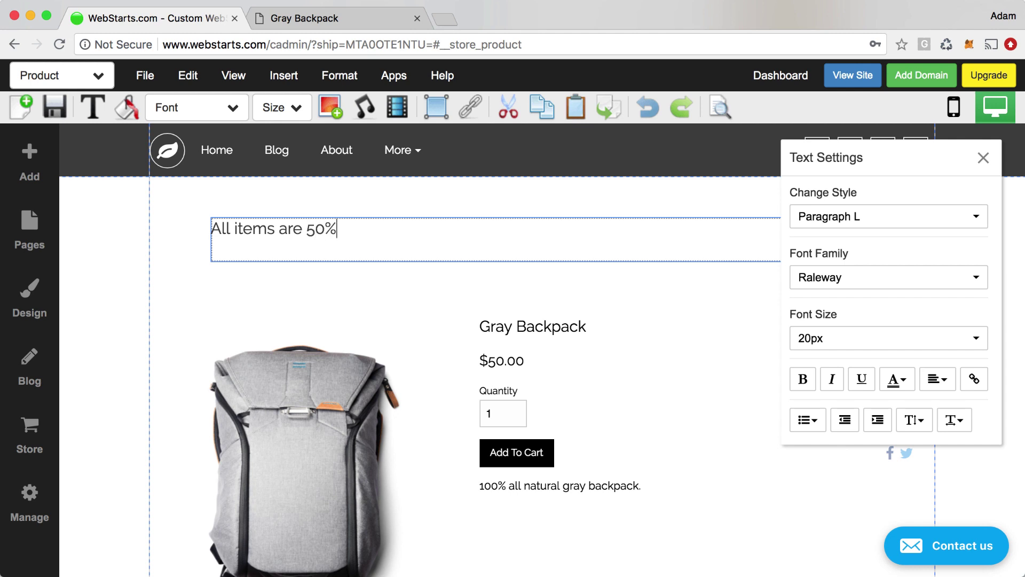
pyautogui.write('ll items are 50% off today ')
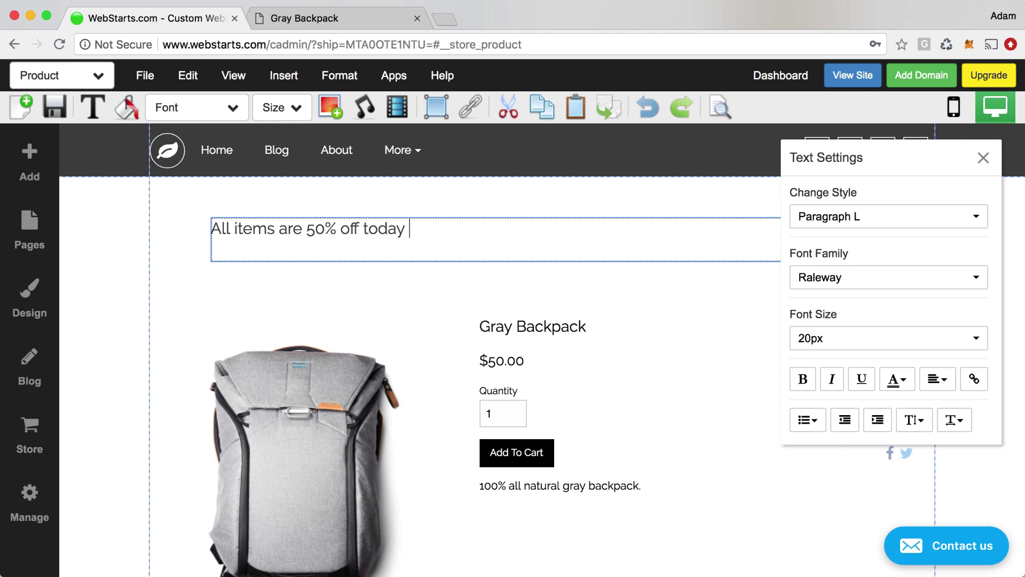
pyautogui.write('and tomor')
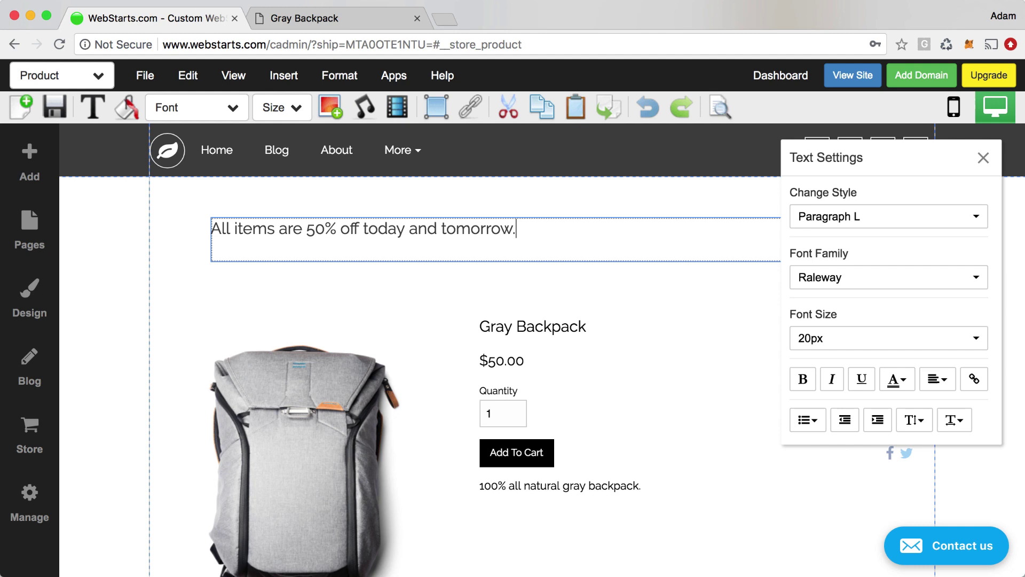
pyautogui.write('row.')
pyautogui.click(681, 308)
pyautogui.click(584, 229)
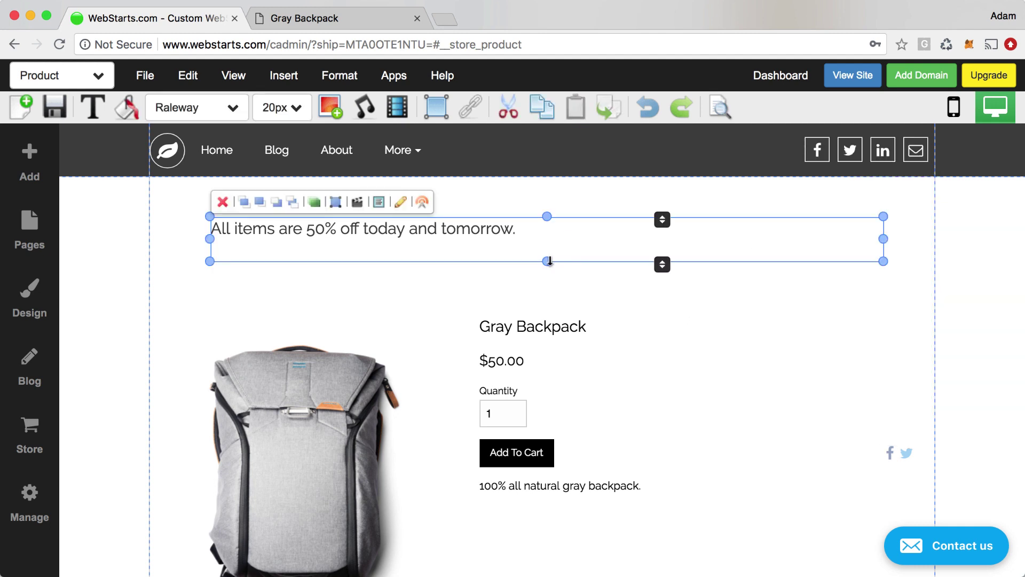
pyautogui.click(540, 240)
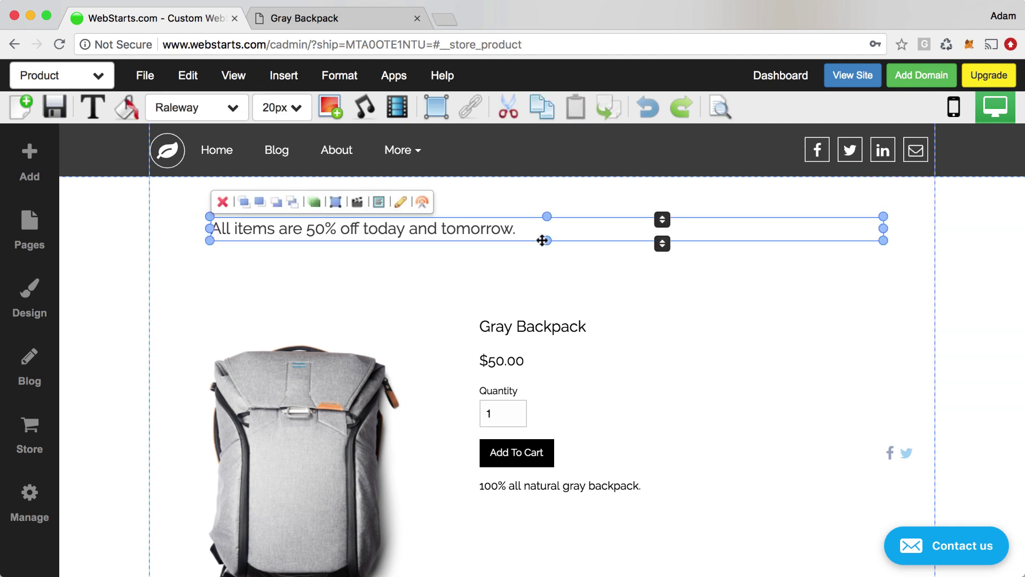
# Give the sale text box 6px of padding.
pyautogui.click(378, 206)
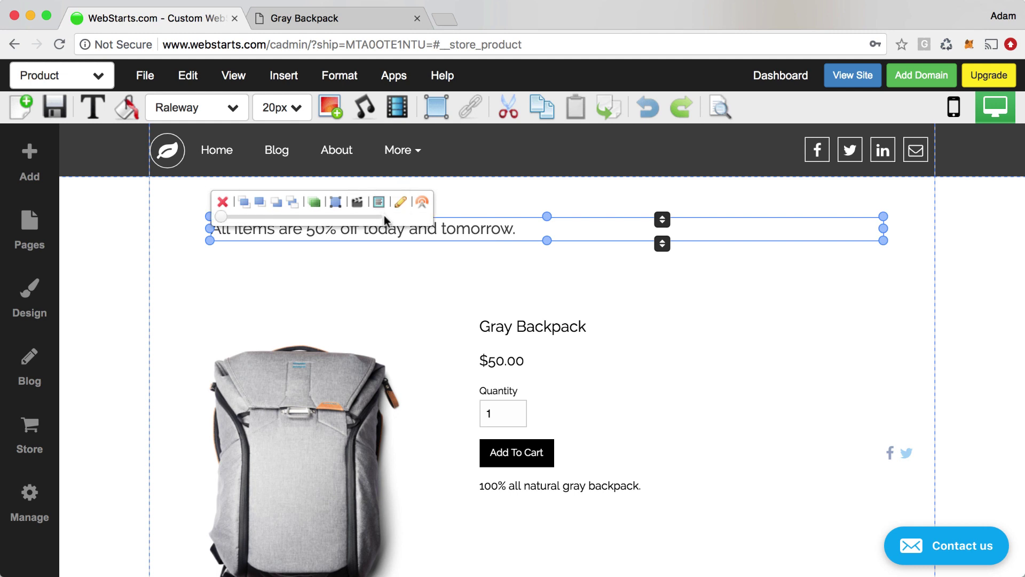
pyautogui.moveTo(226, 218); pyautogui.dragTo(274, 218)
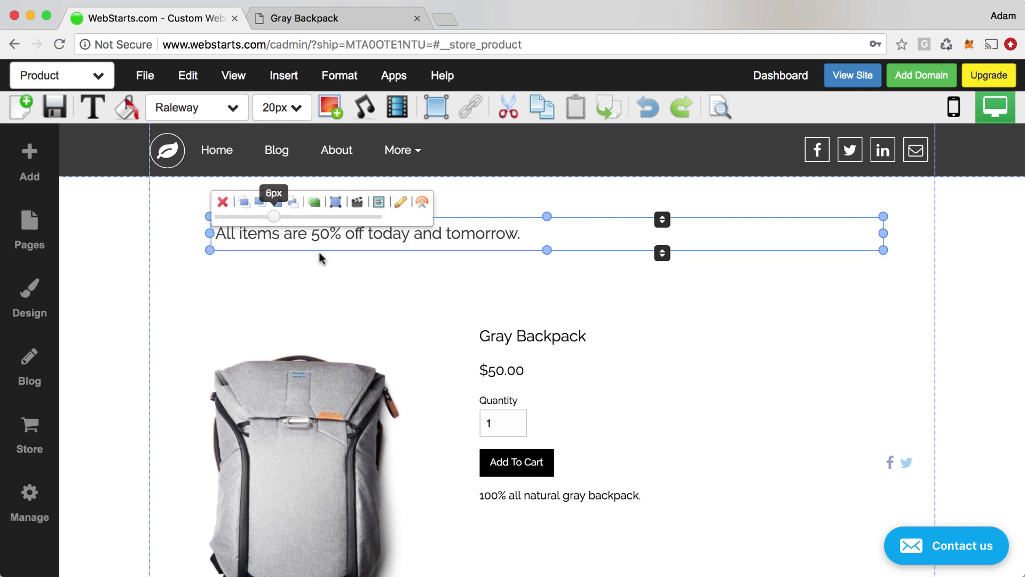
pyautogui.click(329, 262)
pyautogui.click(368, 240)
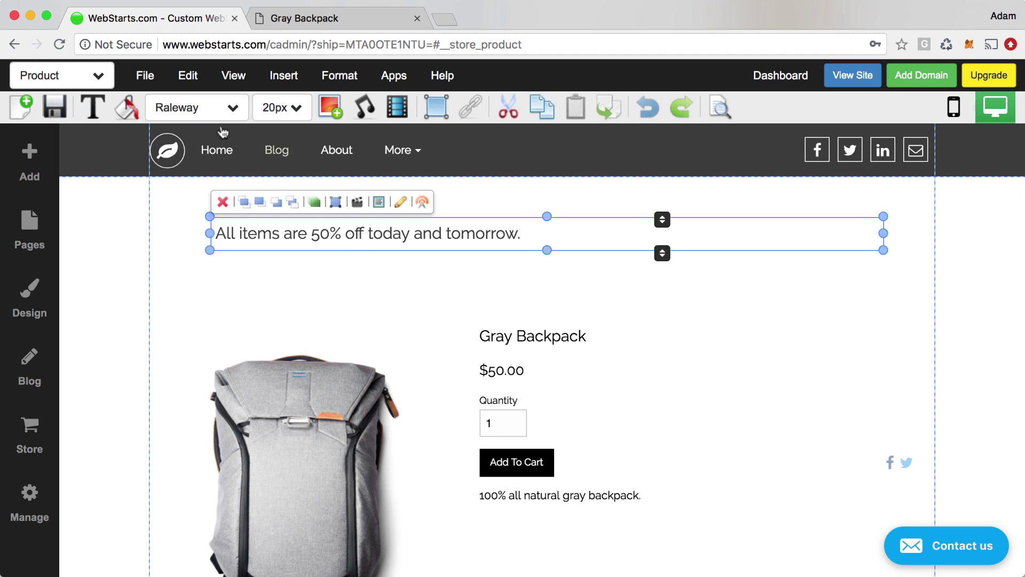
# Set the sale box's background colour to olive green.
pyautogui.click(126, 108)
pyautogui.click(142, 171)
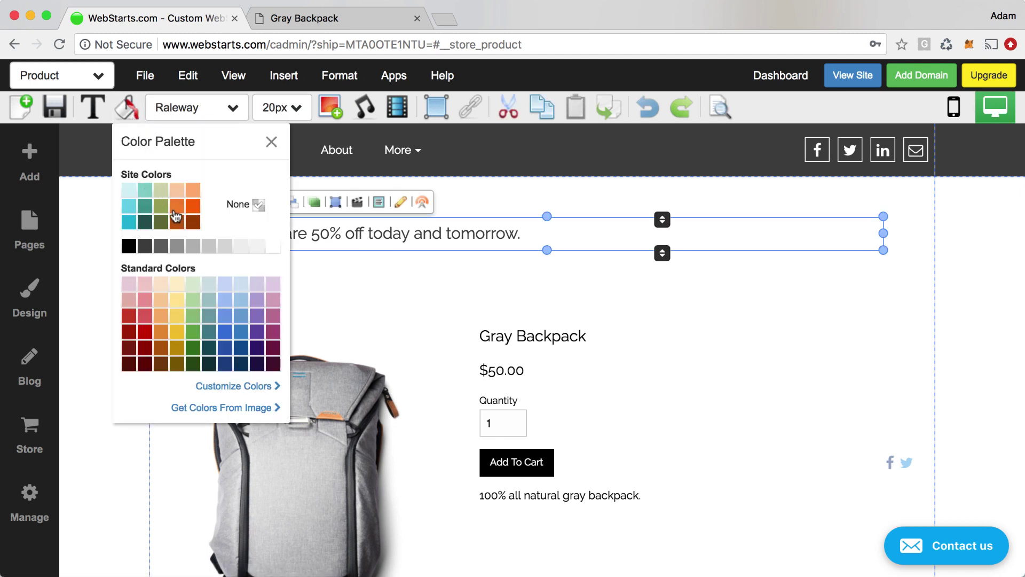
pyautogui.click(163, 194)
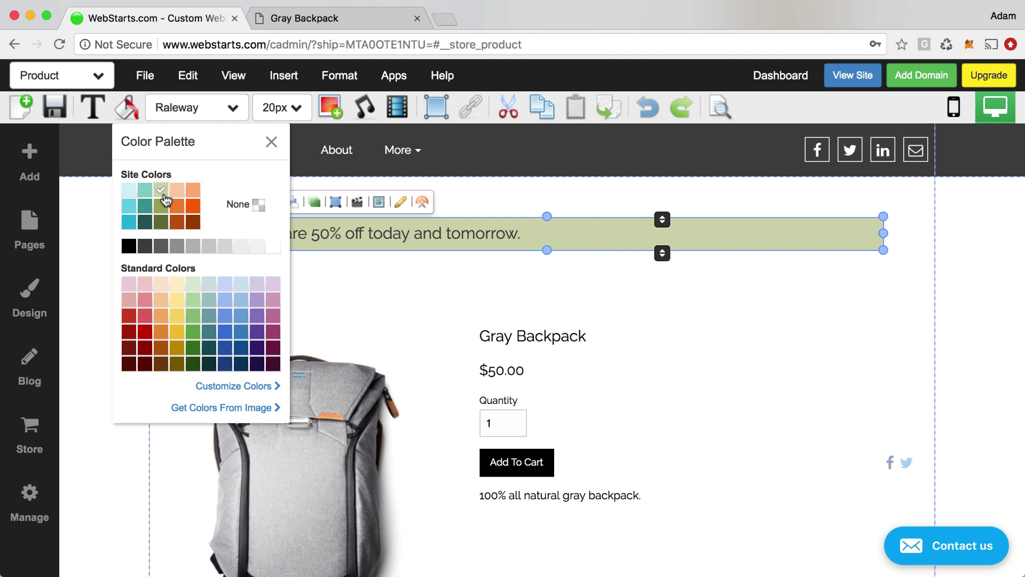
pyautogui.click(734, 332)
pyautogui.click(740, 326)
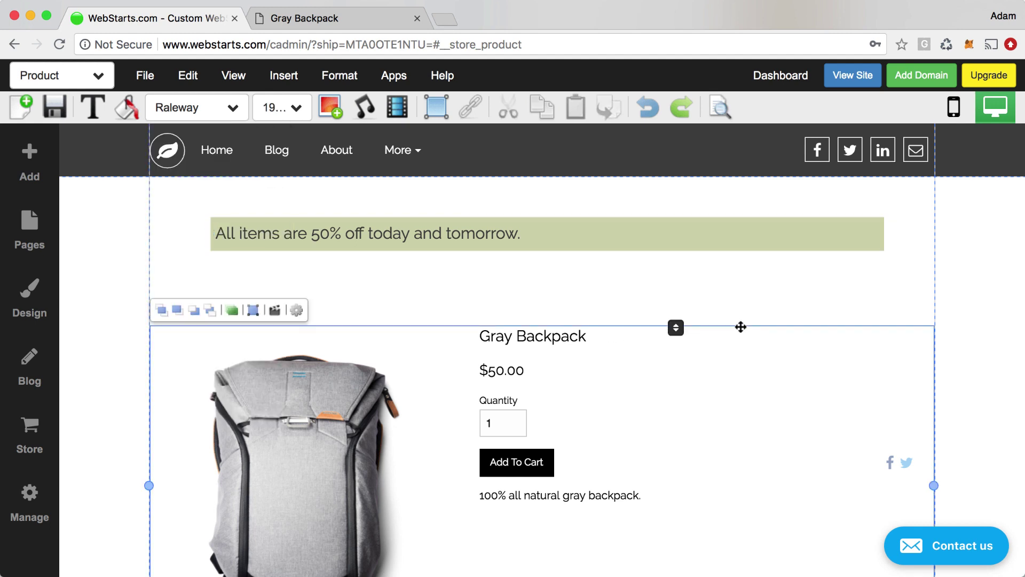
# Stretch the green banner's left and right edges to the full page width.
pyautogui.click(728, 240)
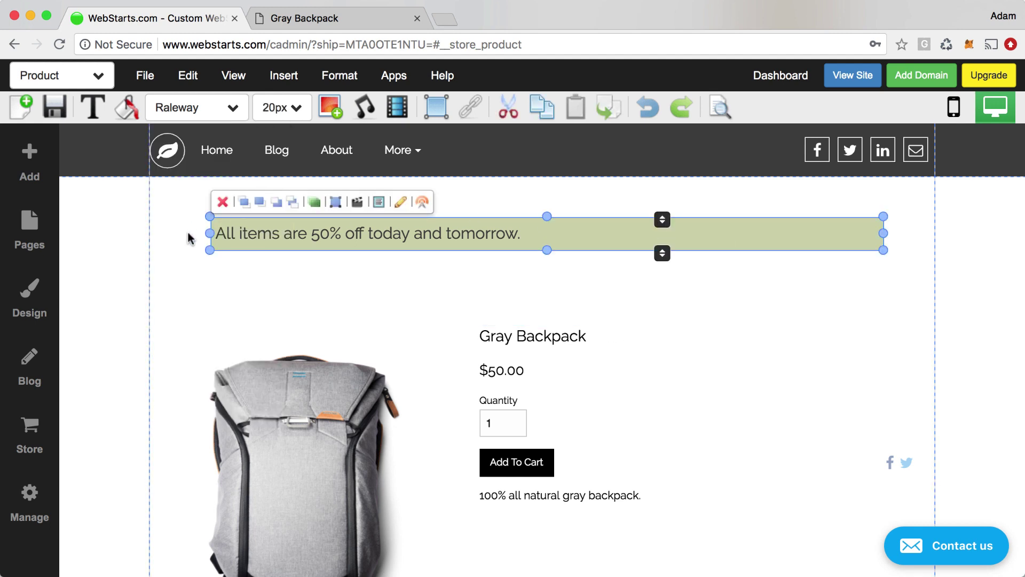
pyautogui.moveTo(211, 233); pyautogui.dragTo(149, 233)
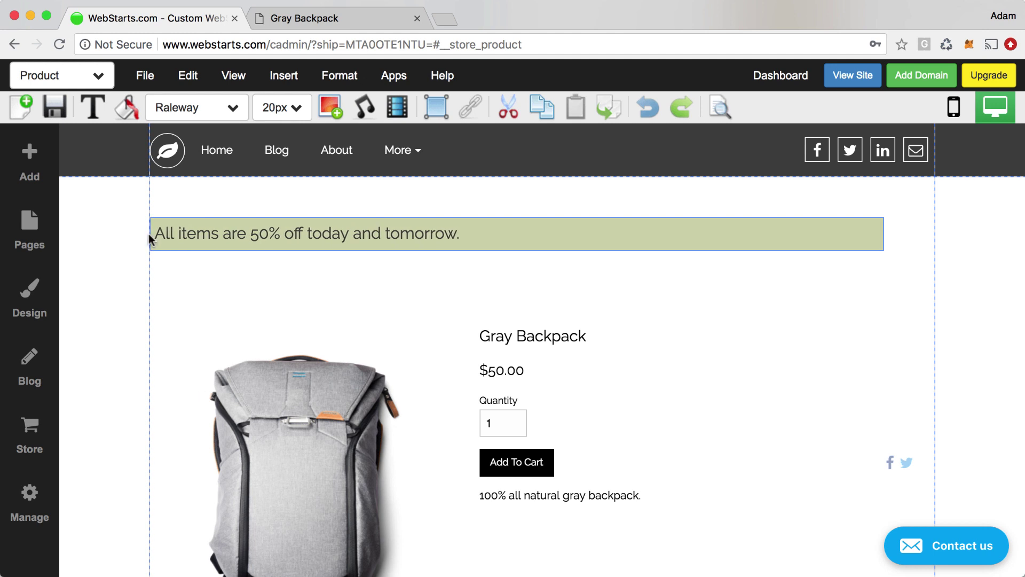
pyautogui.moveTo(884, 234); pyautogui.dragTo(936, 231)
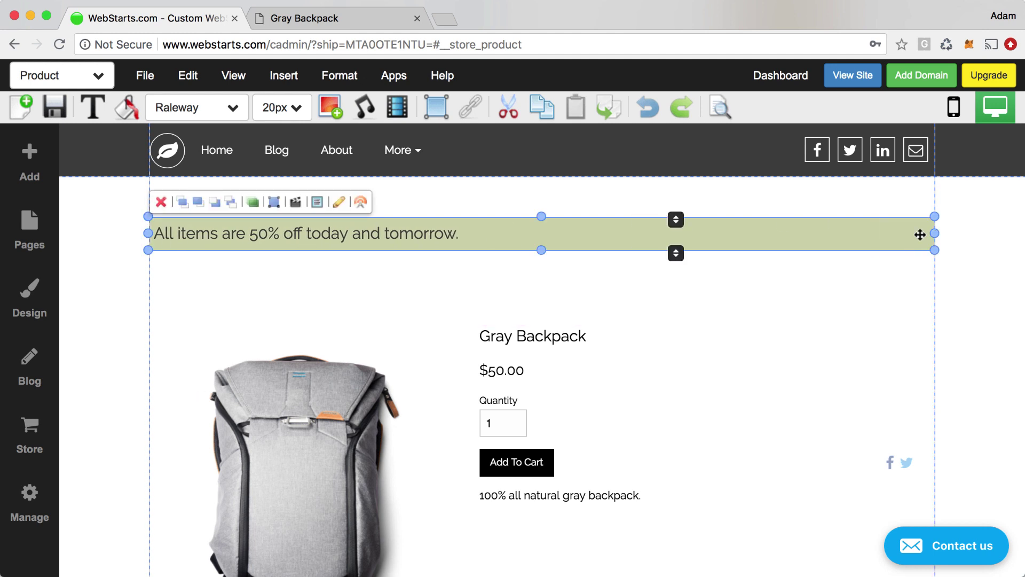
pyautogui.click(369, 295)
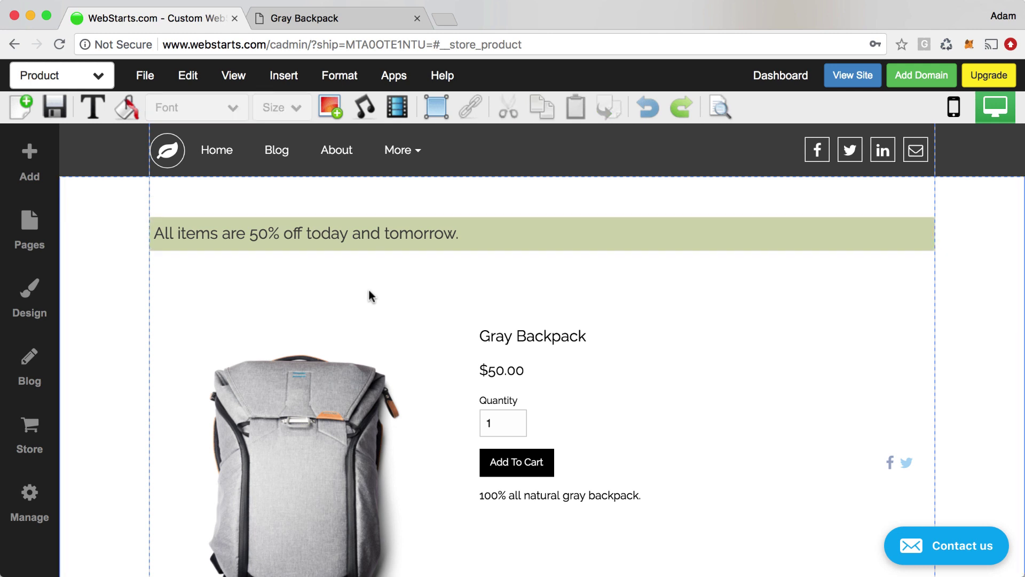
pyautogui.scroll(-2, 461, 342)
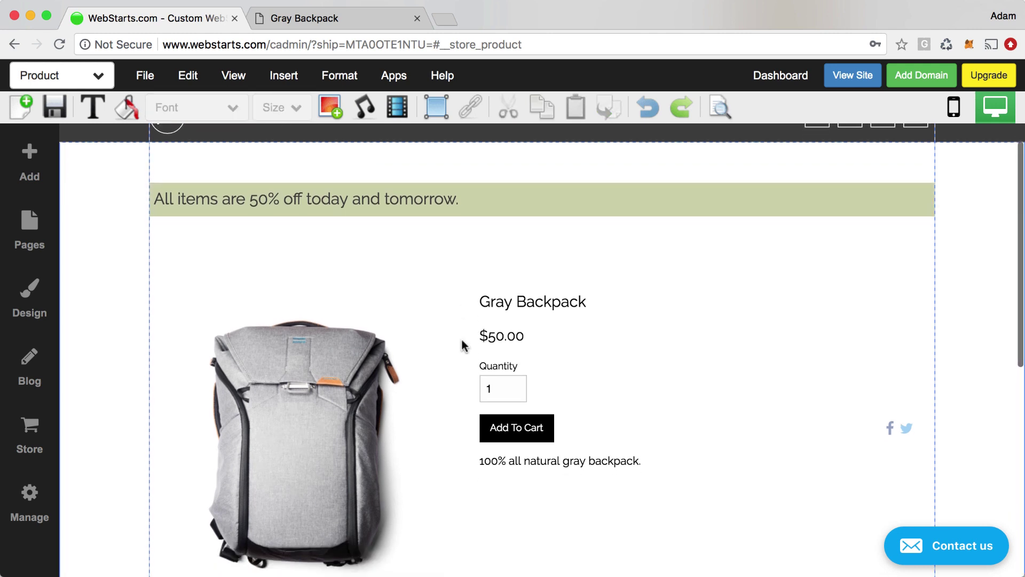
# Save the page and dismiss the share prompt so it stops reappearing.
pyautogui.click(55, 107)
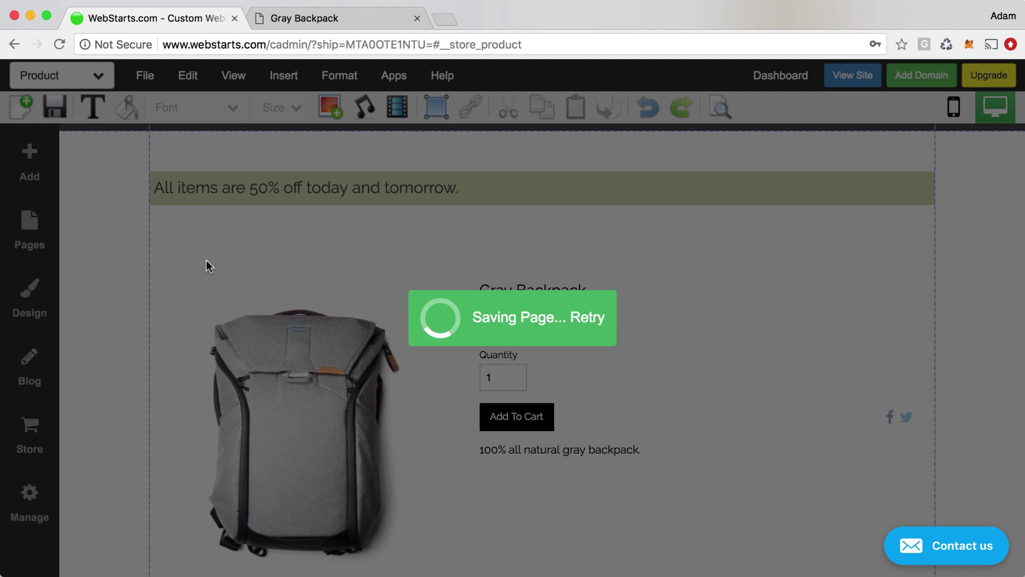
pyautogui.click(326, 438)
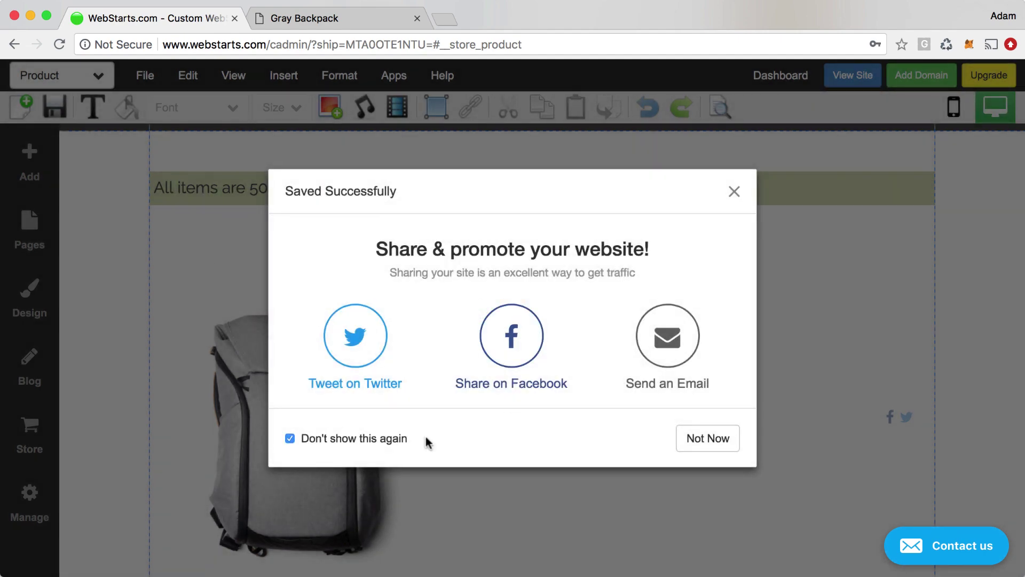
pyautogui.click(705, 439)
# Open the live site, reload it to show the 50% off banner, and open the Gray Backpack page via Store.
pyautogui.click(838, 80)
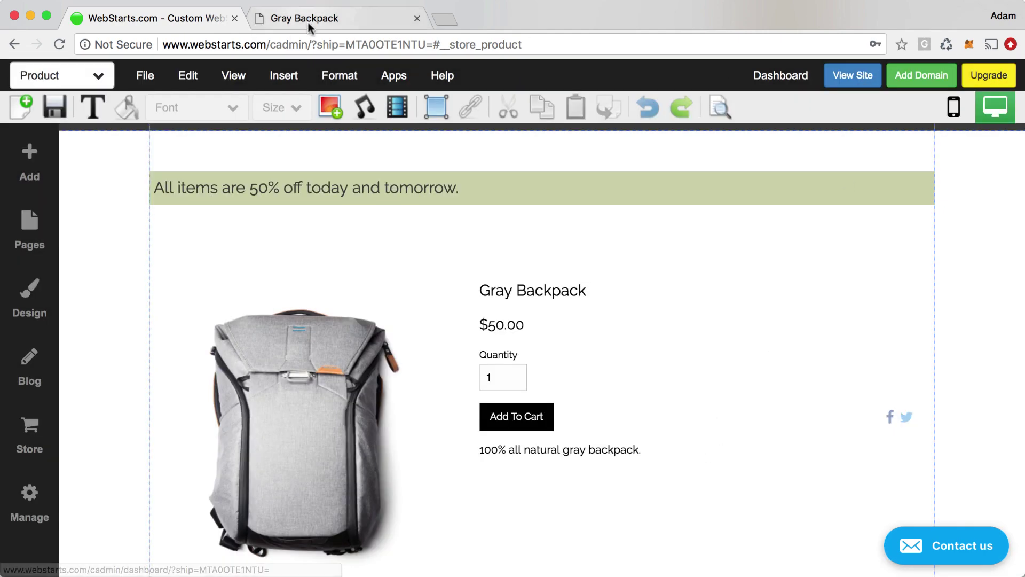
pyautogui.click(309, 21)
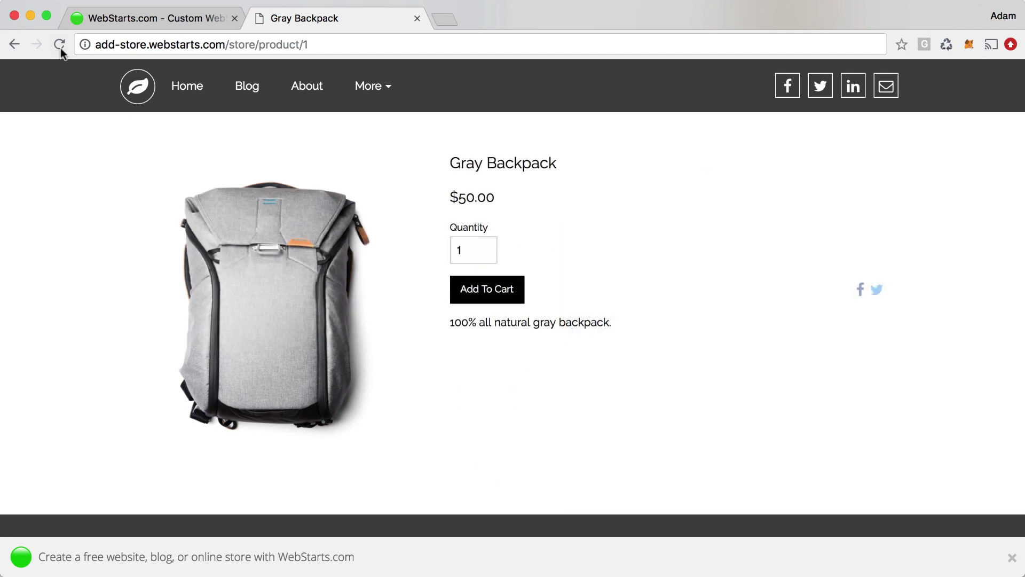
pyautogui.click(60, 44)
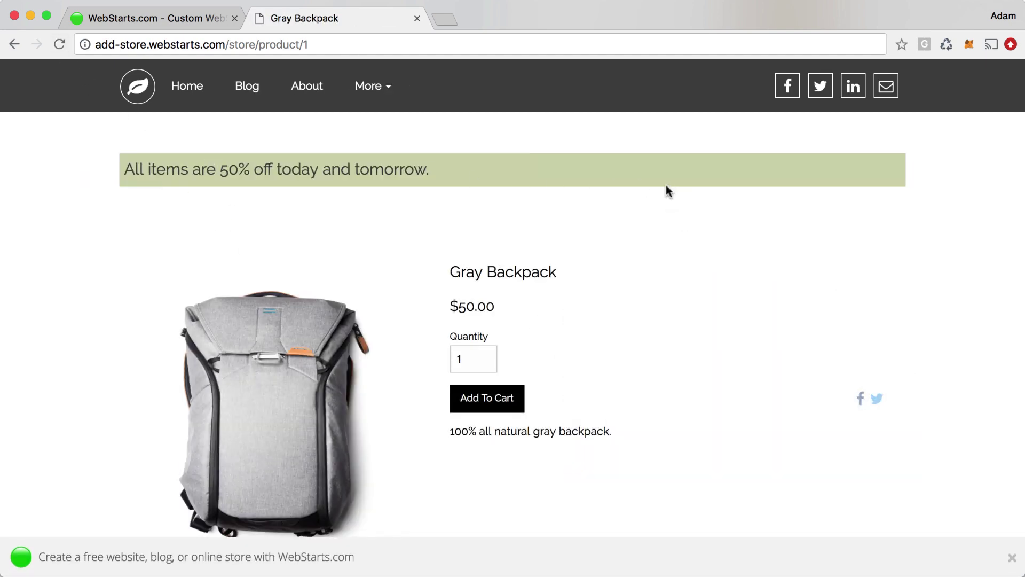
pyautogui.moveTo(391, 110)
pyautogui.click(368, 169)
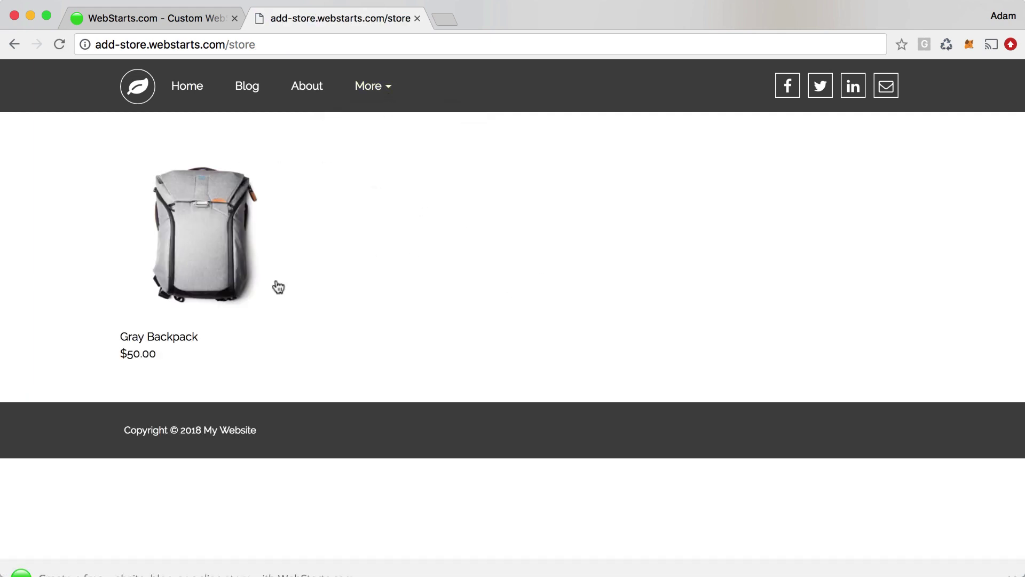
pyautogui.click(231, 230)
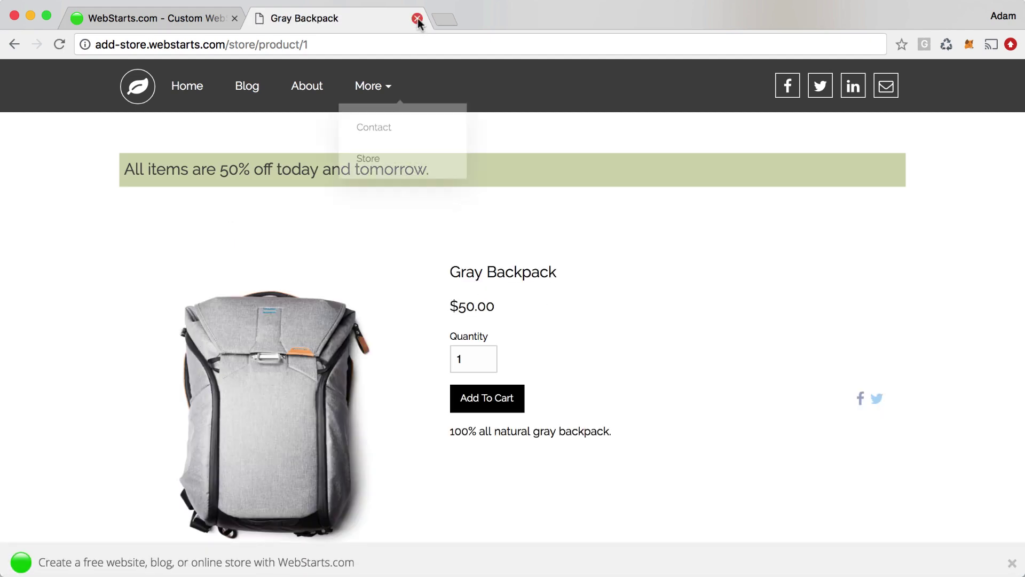
pyautogui.click(417, 18)
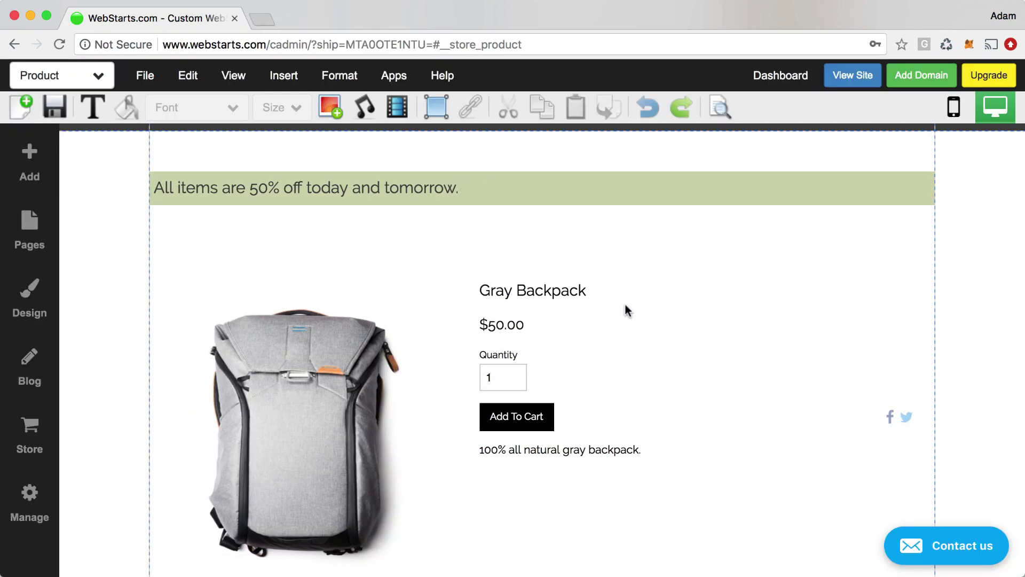
pyautogui.scroll(-1, 481, 380)
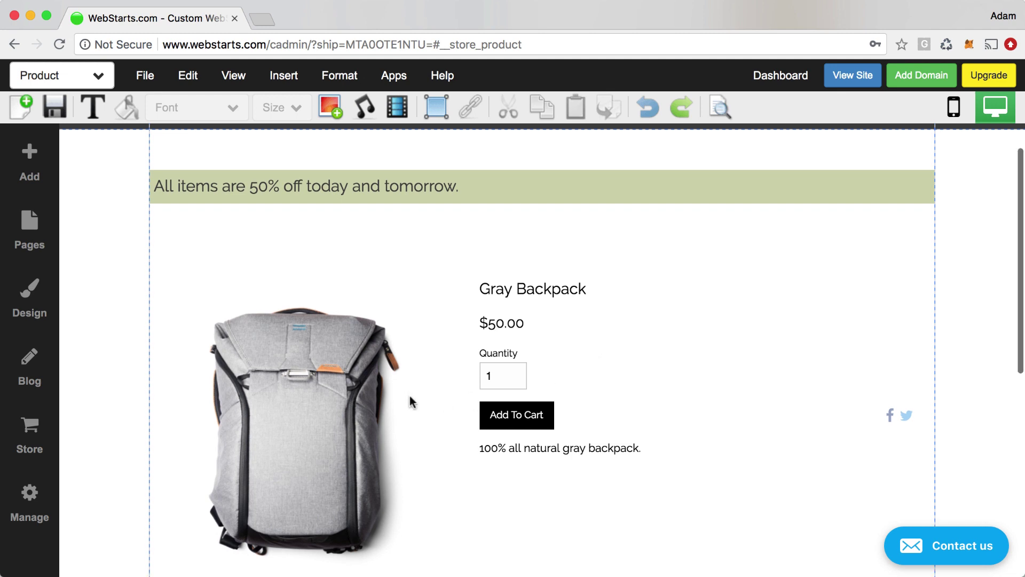
pyautogui.scroll(-1, 409, 396)
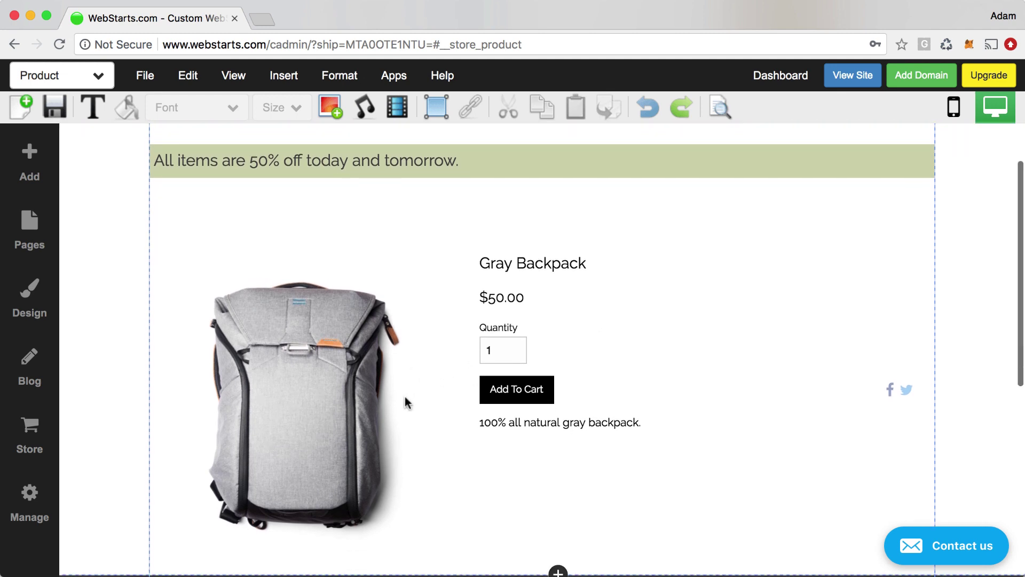
pyautogui.click(348, 392)
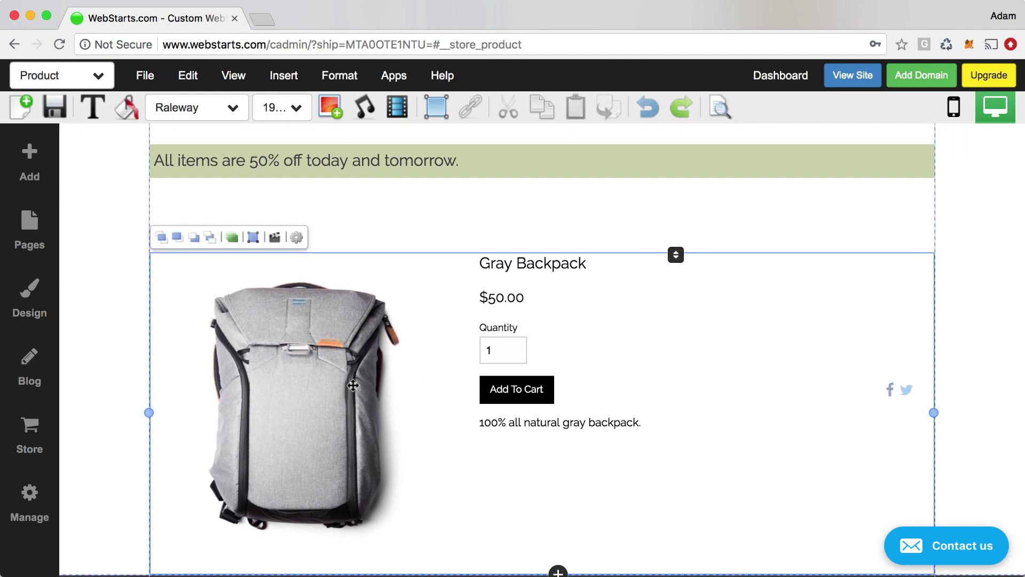
pyautogui.click(33, 434)
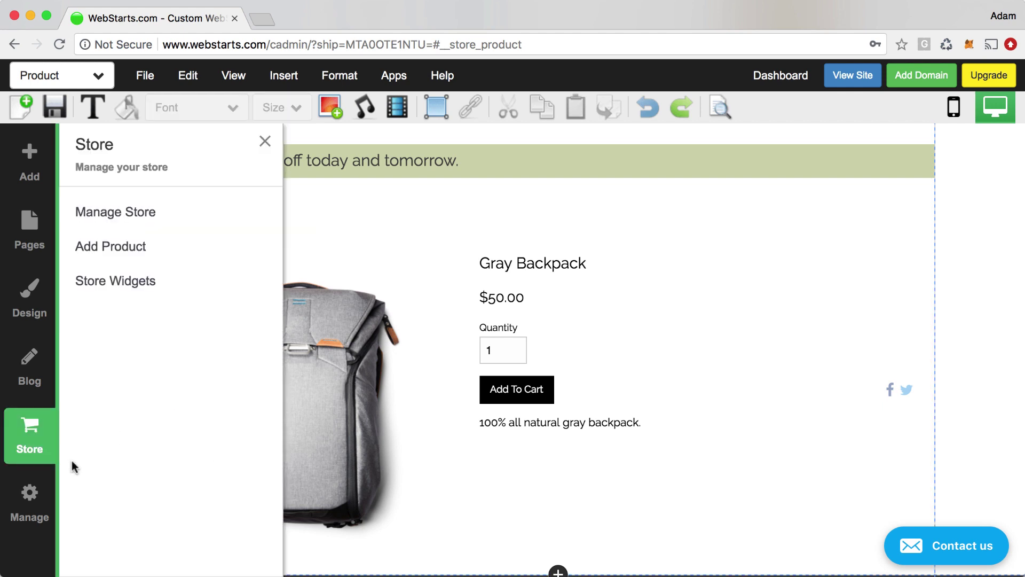
pyautogui.click(405, 379)
pyautogui.click(33, 435)
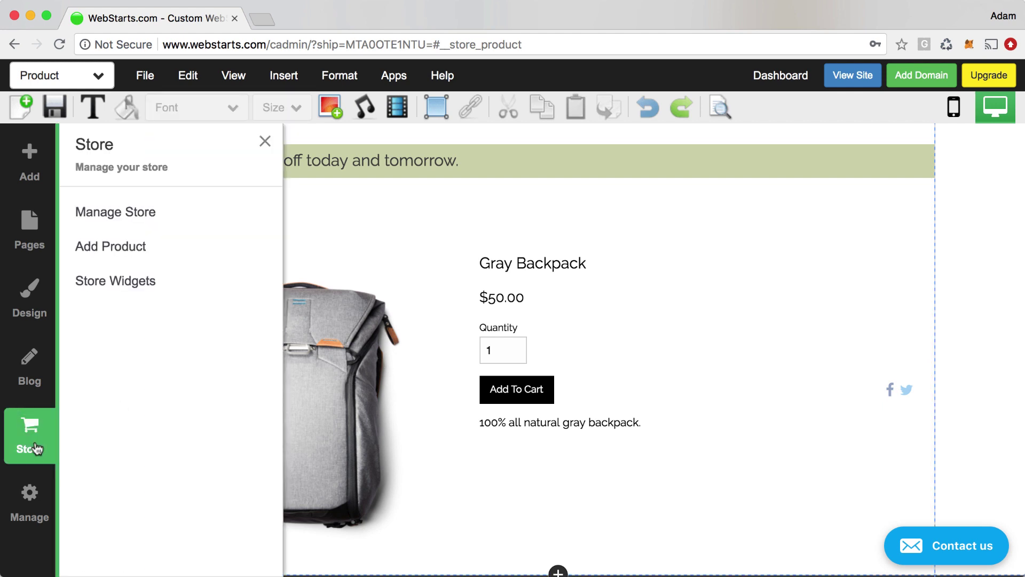
pyautogui.click(148, 225)
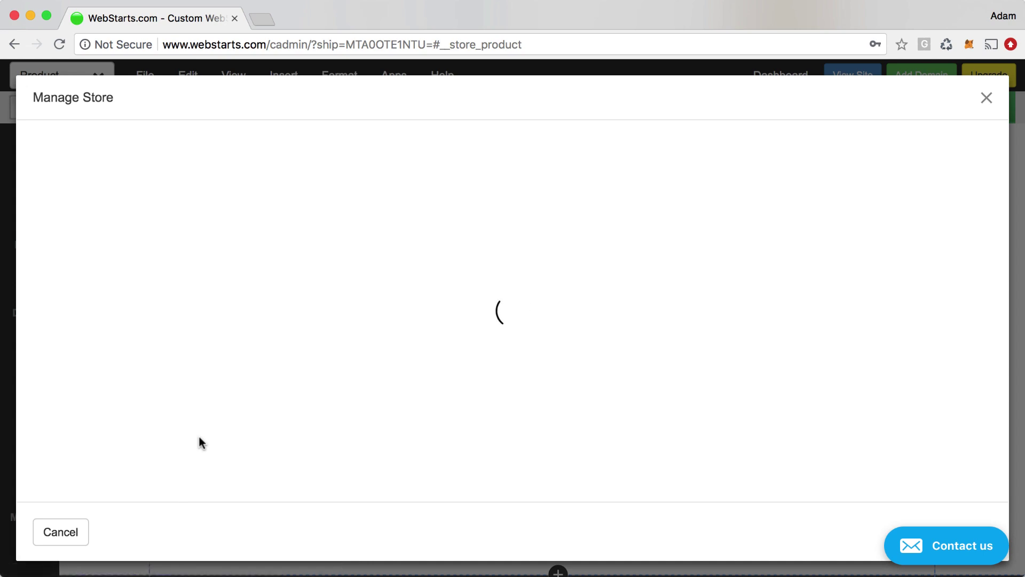
pyautogui.click(444, 251)
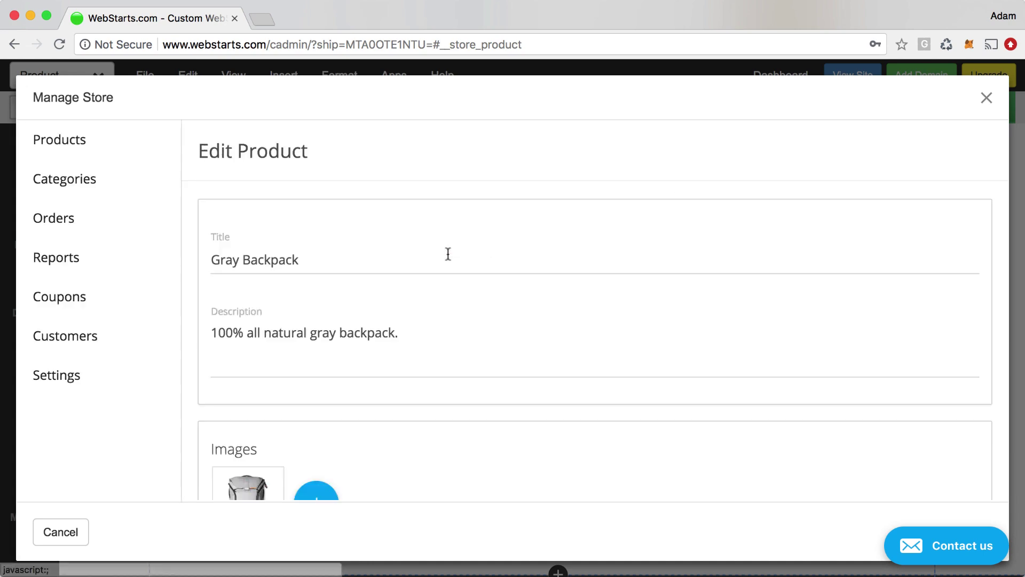
pyautogui.scroll(-2, 427, 436)
pyautogui.click(449, 277)
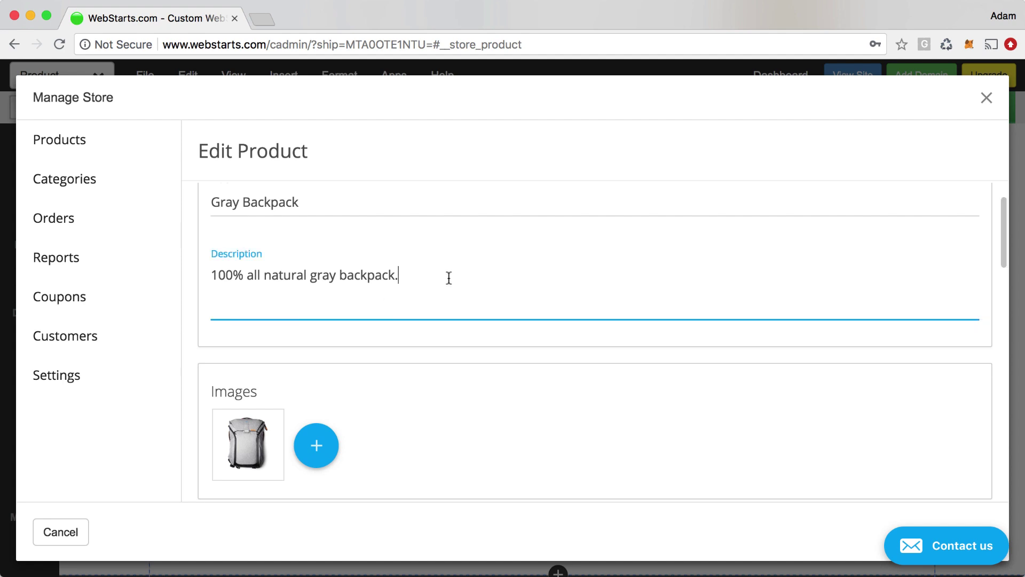
pyautogui.click(986, 98)
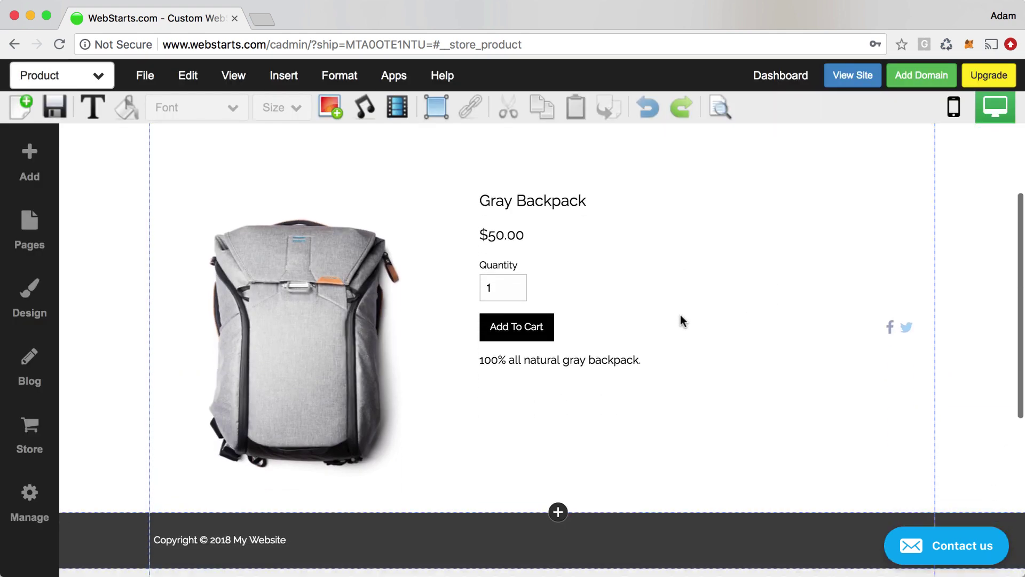
pyautogui.scroll(1, 678, 315)
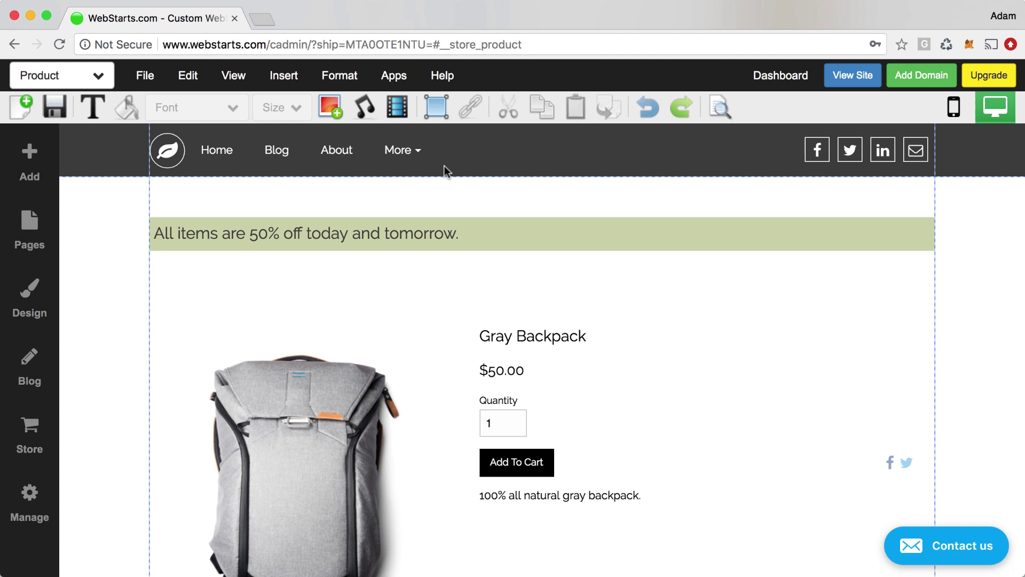
# Widen the navigation menu until Contact and Store show as top-level items, then save the page.
pyautogui.click(411, 158)
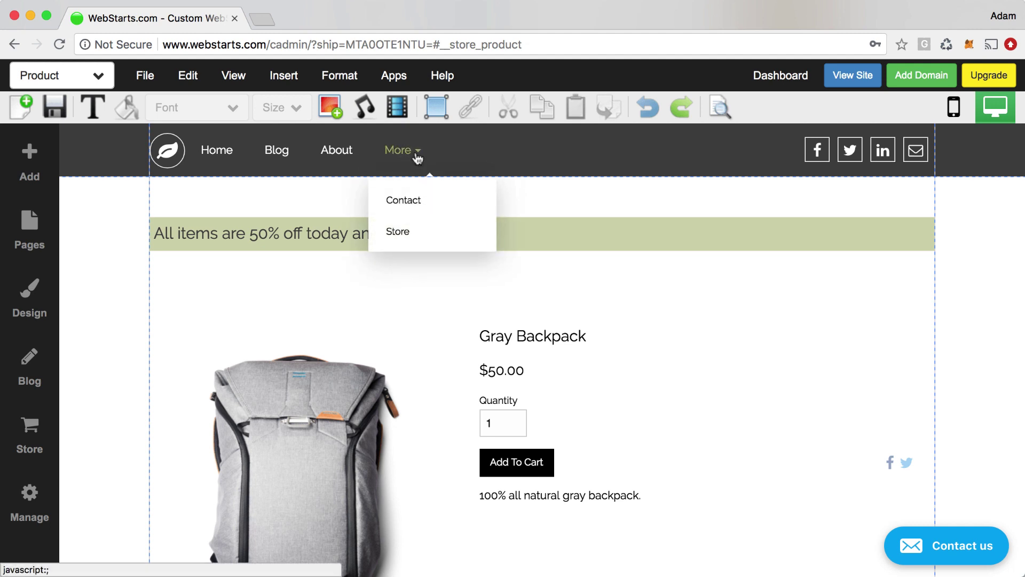
pyautogui.click(417, 158)
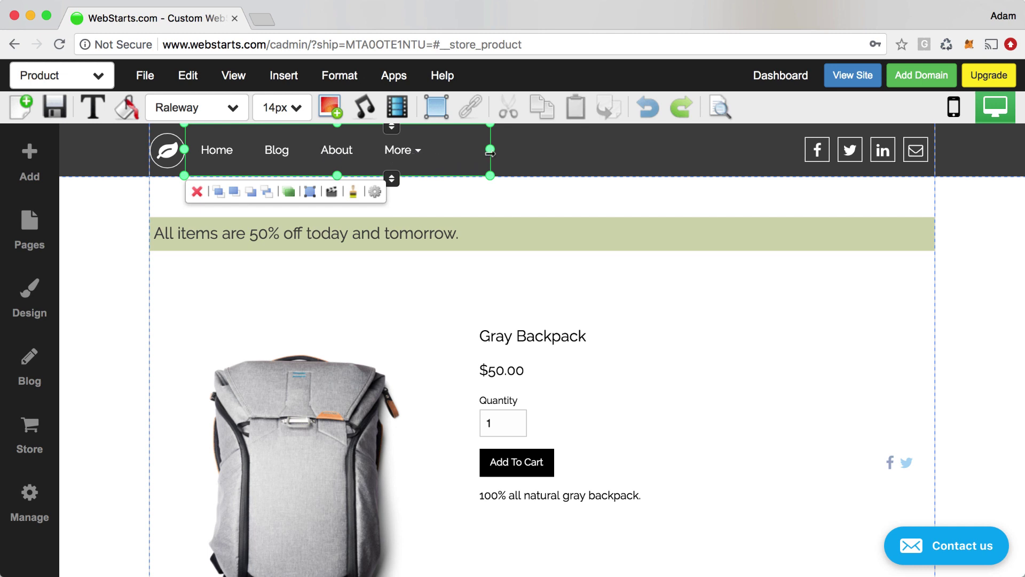
pyautogui.moveTo(490, 149); pyautogui.dragTo(557, 152)
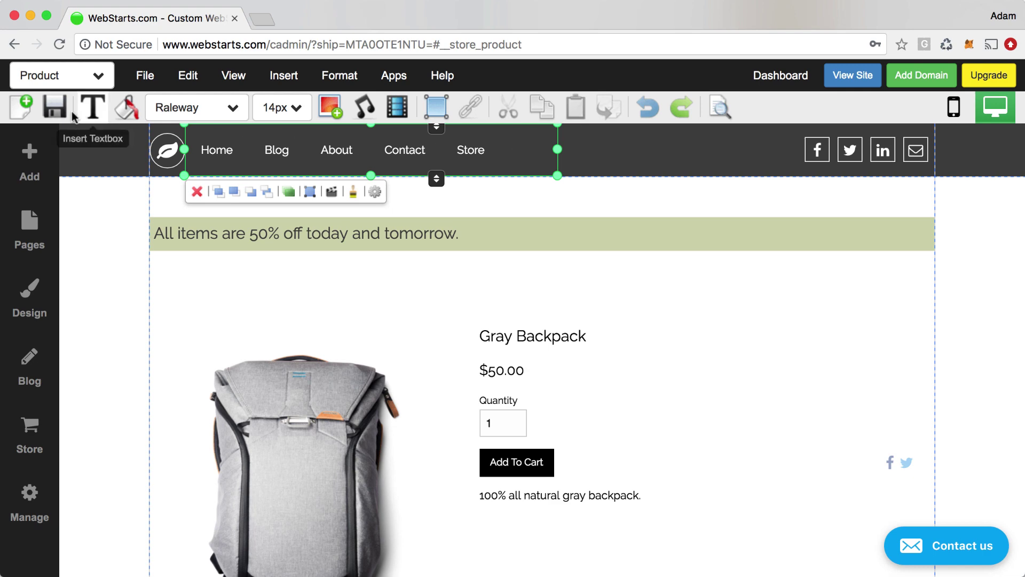
pyautogui.click(55, 108)
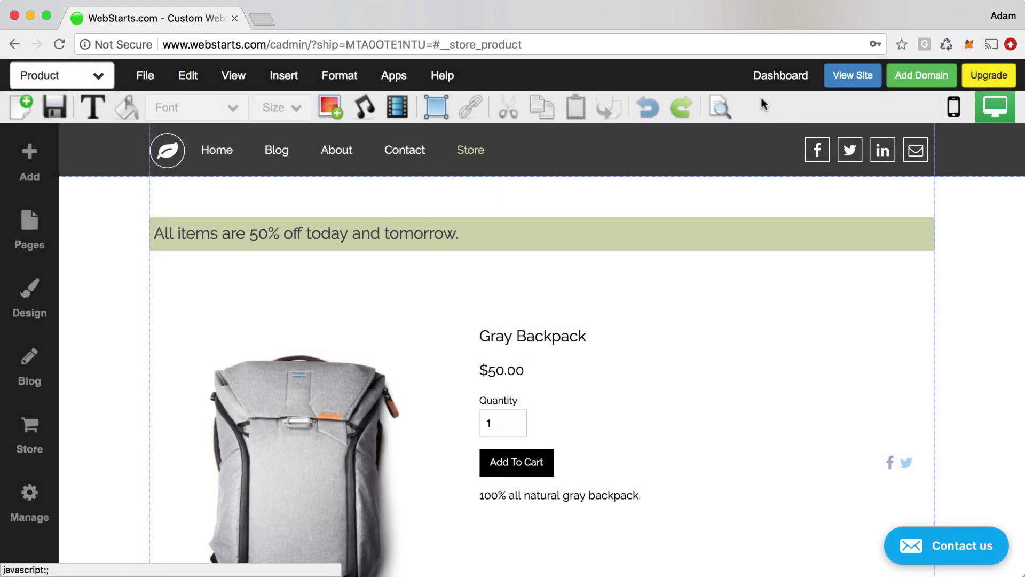
# On the live site, add the Gray Backpack from the Store page to the cart, making two for $100.00.
pyautogui.click(853, 79)
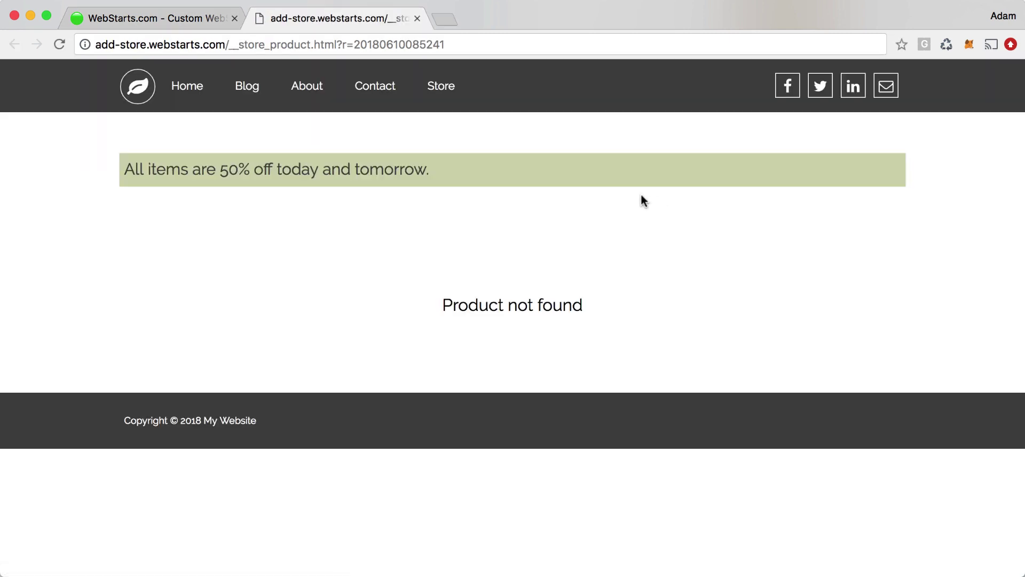
pyautogui.click(444, 88)
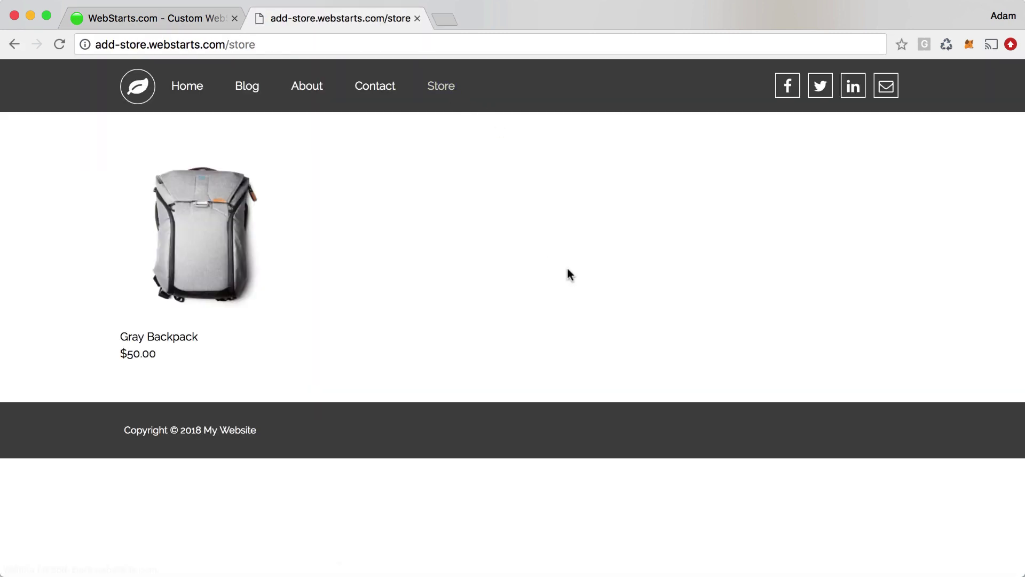
pyautogui.click(224, 225)
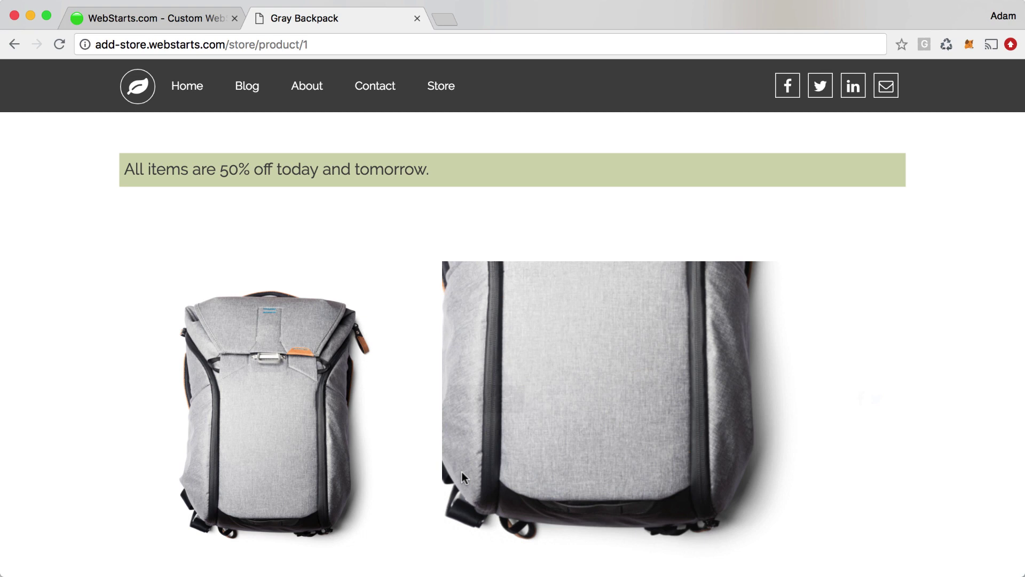
pyautogui.click(495, 410)
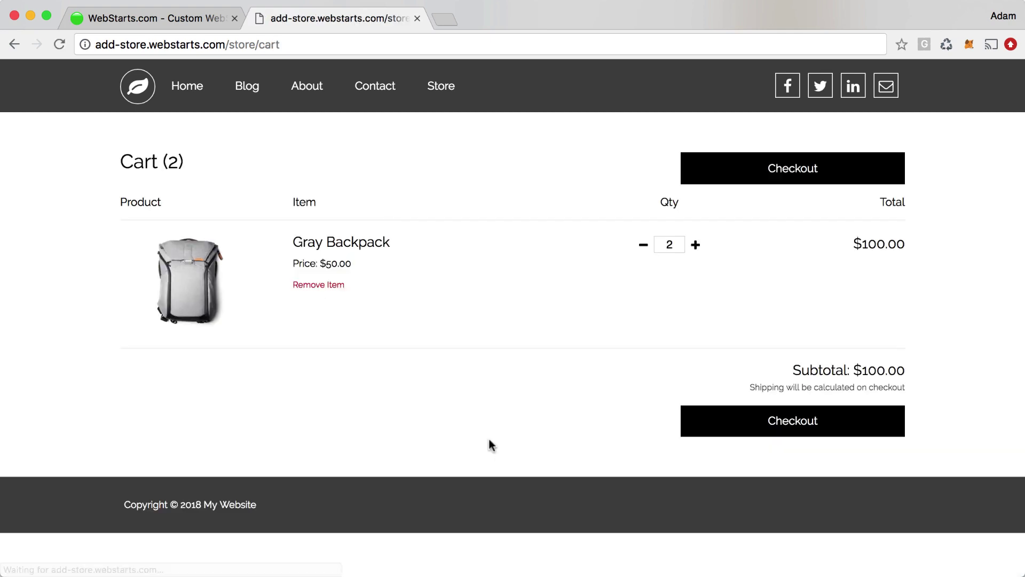
# Back in the editor, drag the header's social icons left to free space at the header's right end.
pyautogui.click(417, 18)
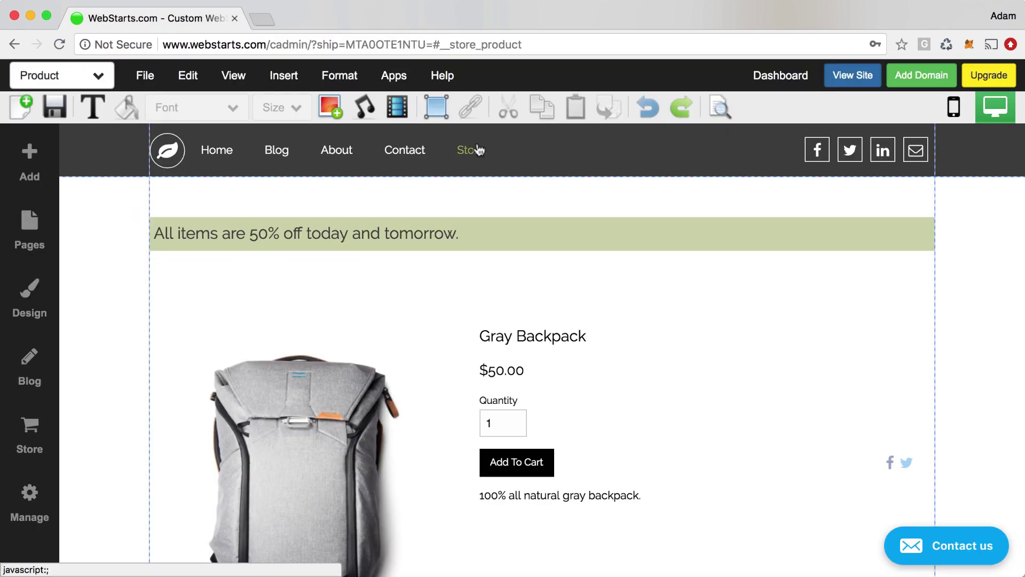
pyautogui.click(850, 153)
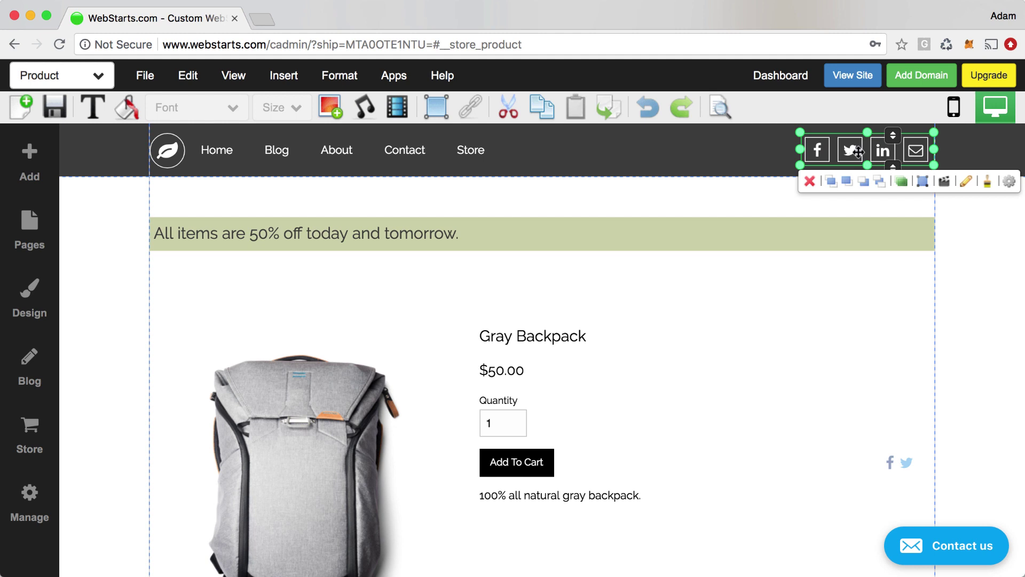
pyautogui.moveTo(858, 153); pyautogui.dragTo(784, 157)
pyautogui.click(796, 400)
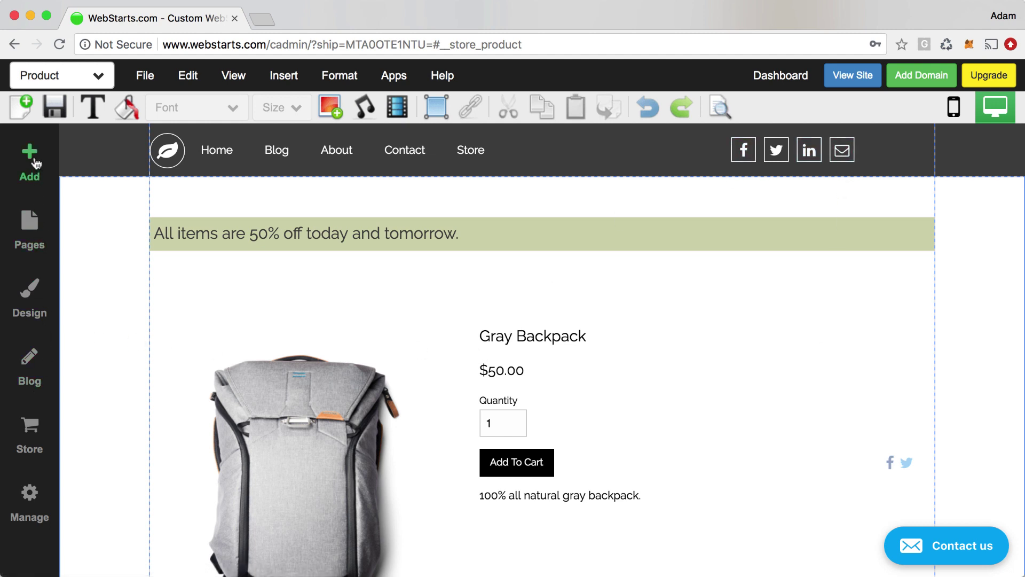
# Add a Cart Widget from Store Widgets and attach it to the header's right end.
pyautogui.click(33, 444)
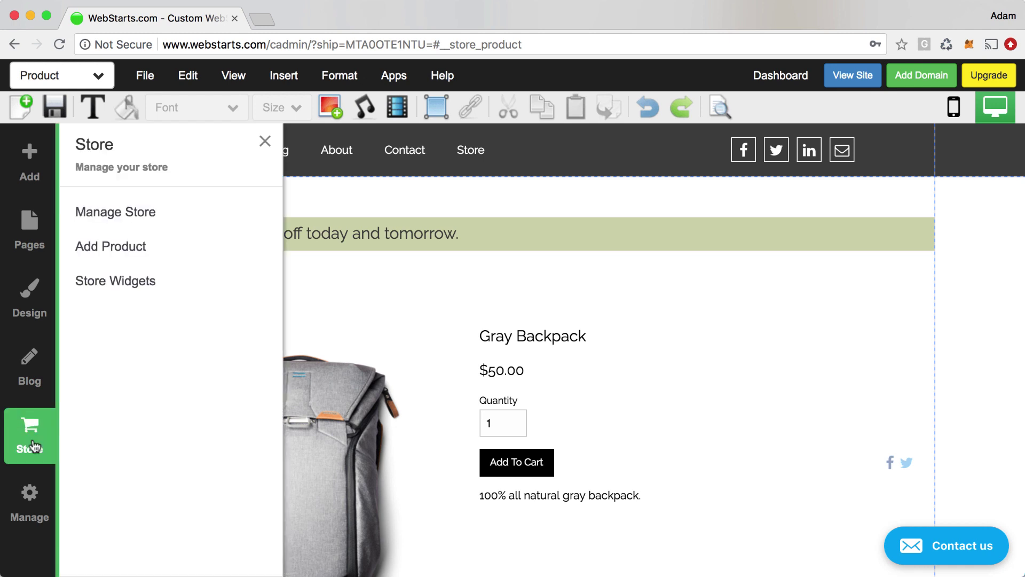
pyautogui.click(86, 294)
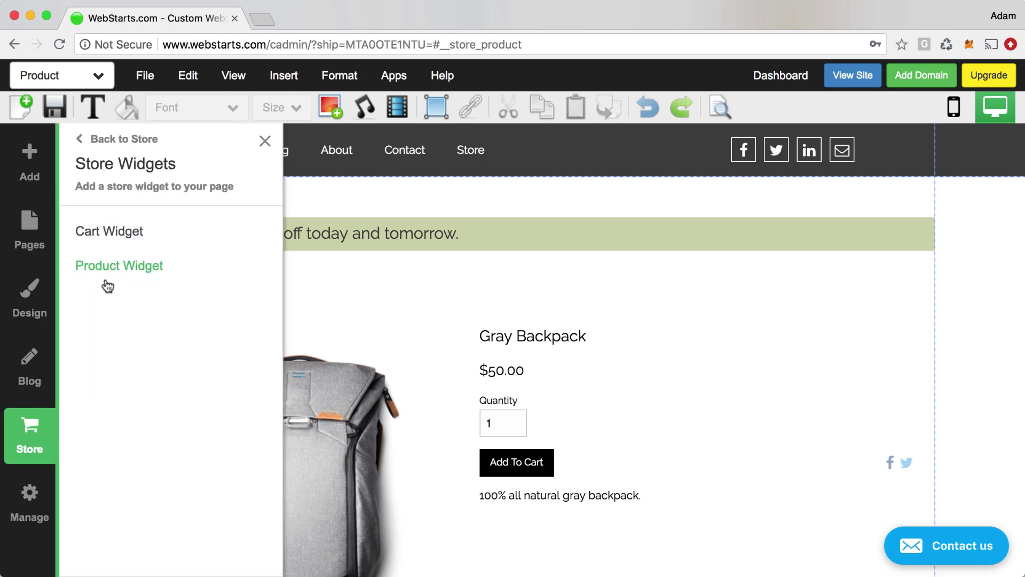
pyautogui.click(112, 232)
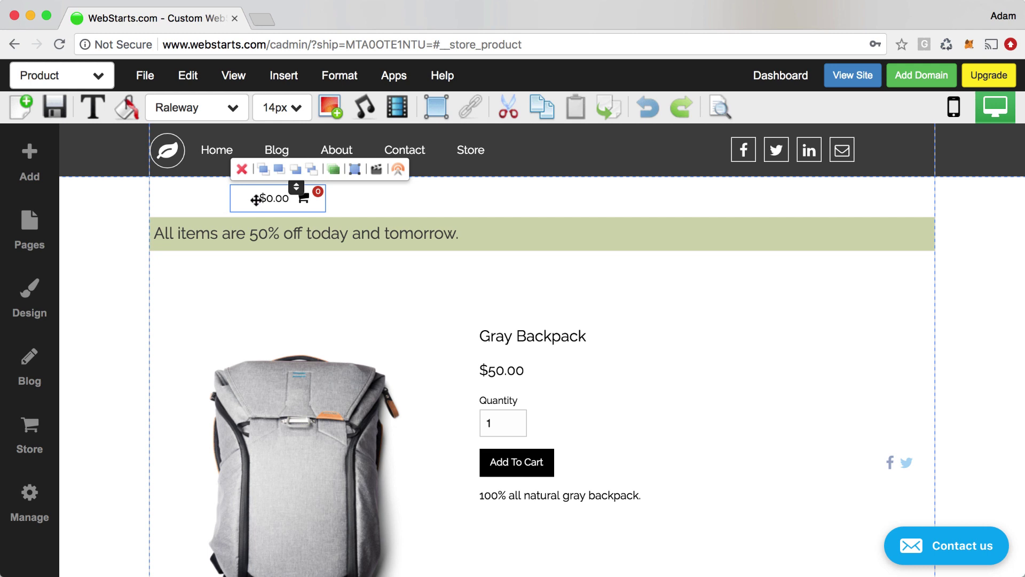
pyautogui.moveTo(256, 199); pyautogui.dragTo(887, 184)
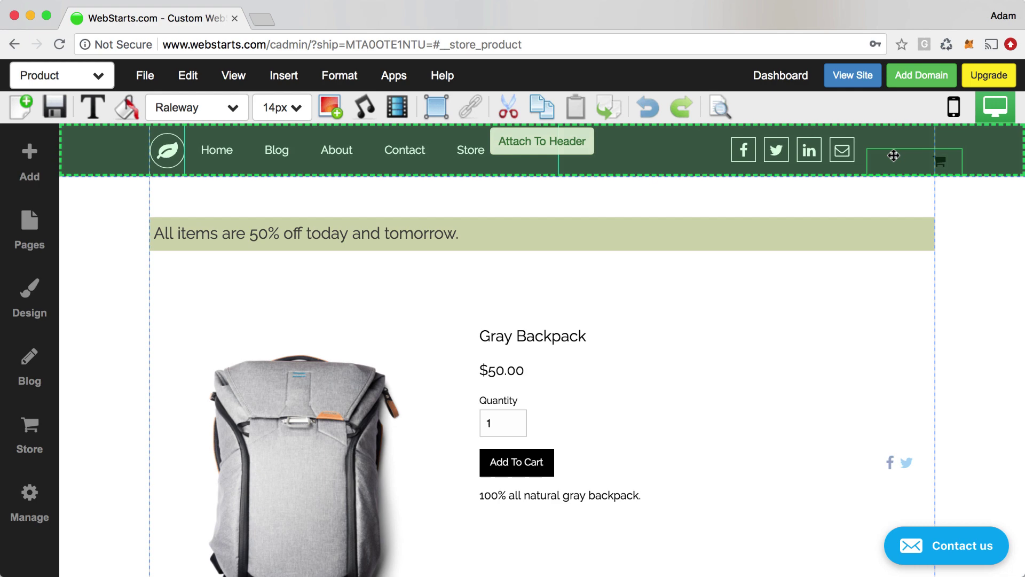
pyautogui.moveTo(893, 156); pyautogui.dragTo(893, 153)
pyautogui.click(497, 403)
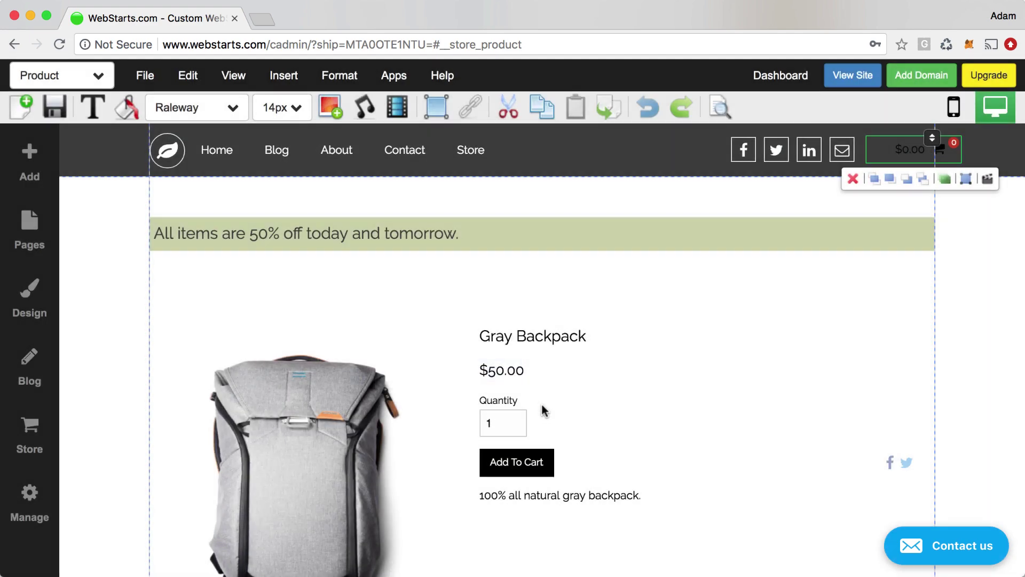
# Move the social icons further left and set the cart widget right beside them.
pyautogui.moveTo(777, 151); pyautogui.dragTo(755, 151)
pyautogui.moveTo(903, 152); pyautogui.dragTo(890, 155)
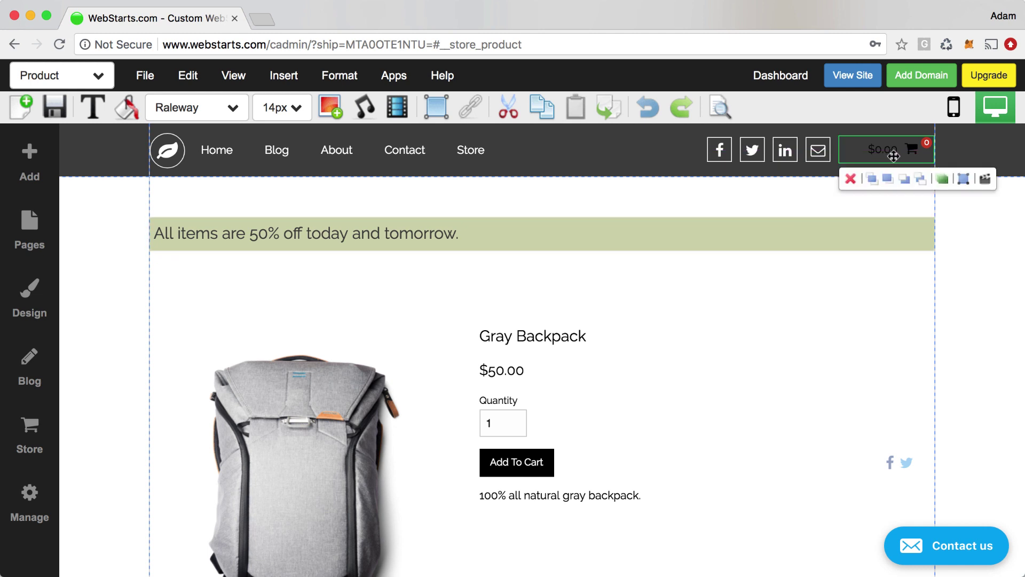
pyautogui.click(874, 124)
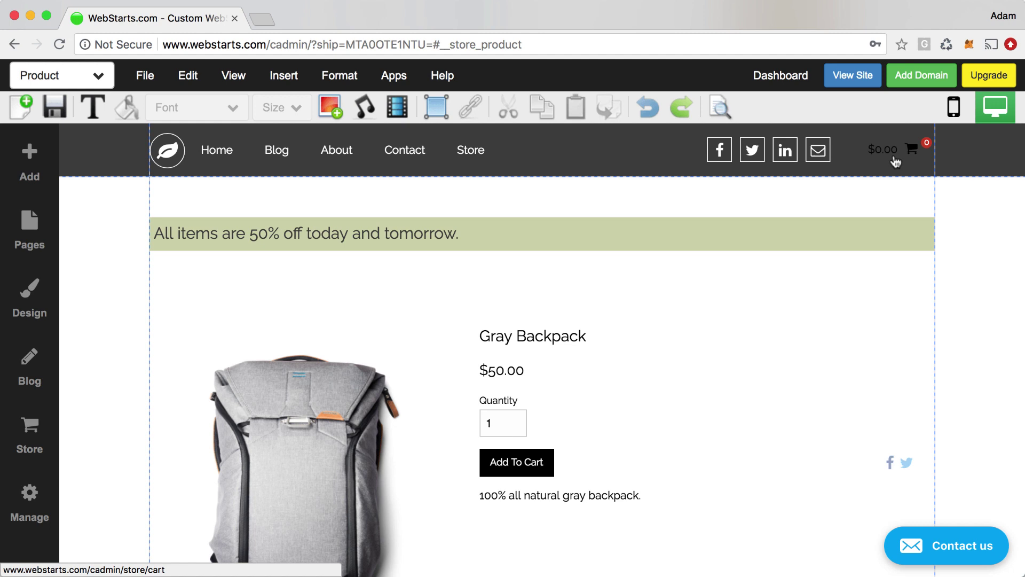
# Nudge the header cart widget into place and set its $0.00 text color to white.
pyautogui.click(895, 155)
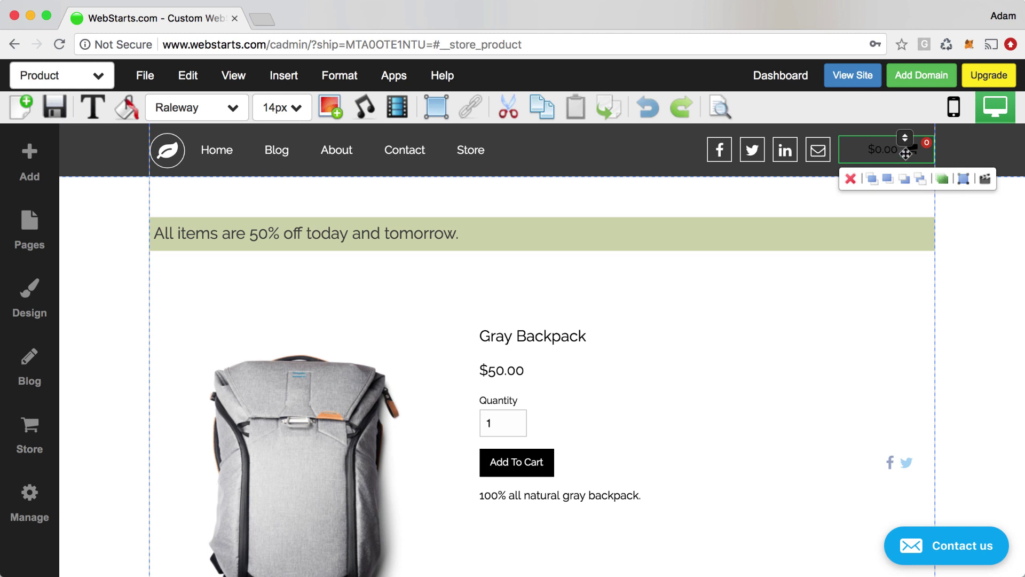
pyautogui.moveTo(903, 152); pyautogui.dragTo(904, 154)
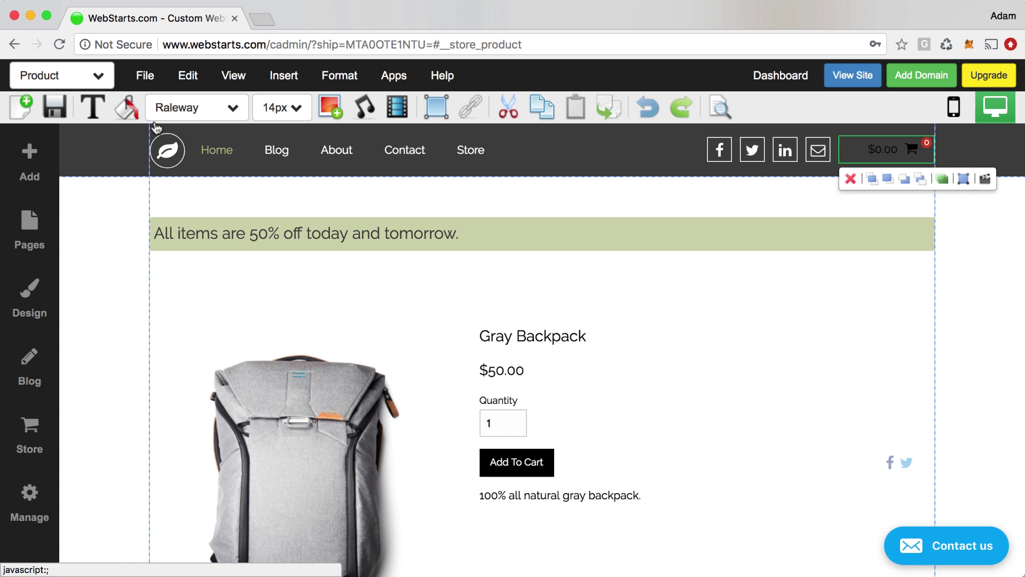
pyautogui.click(126, 108)
pyautogui.click(138, 169)
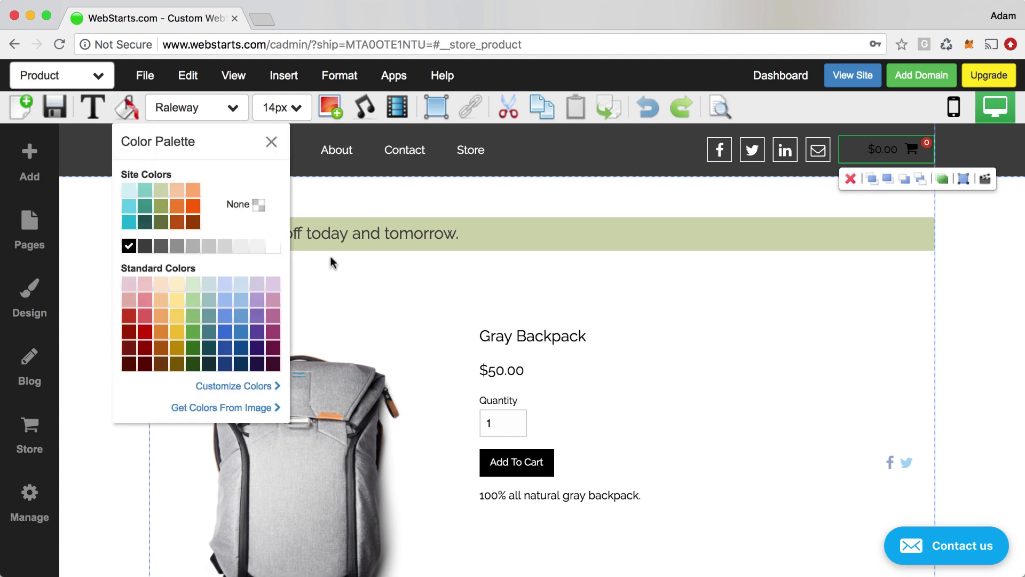
pyautogui.click(275, 246)
pyautogui.click(272, 142)
pyautogui.click(977, 285)
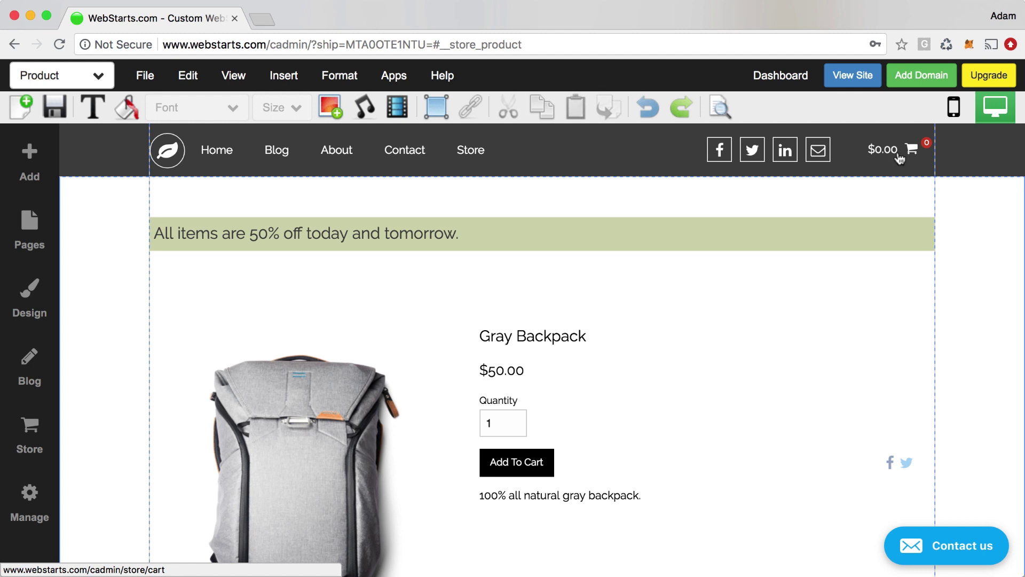
# Save the page, then on the live site lower the cart's Gray Backpack quantity from 2 to 1 ($50.00).
pyautogui.click(53, 111)
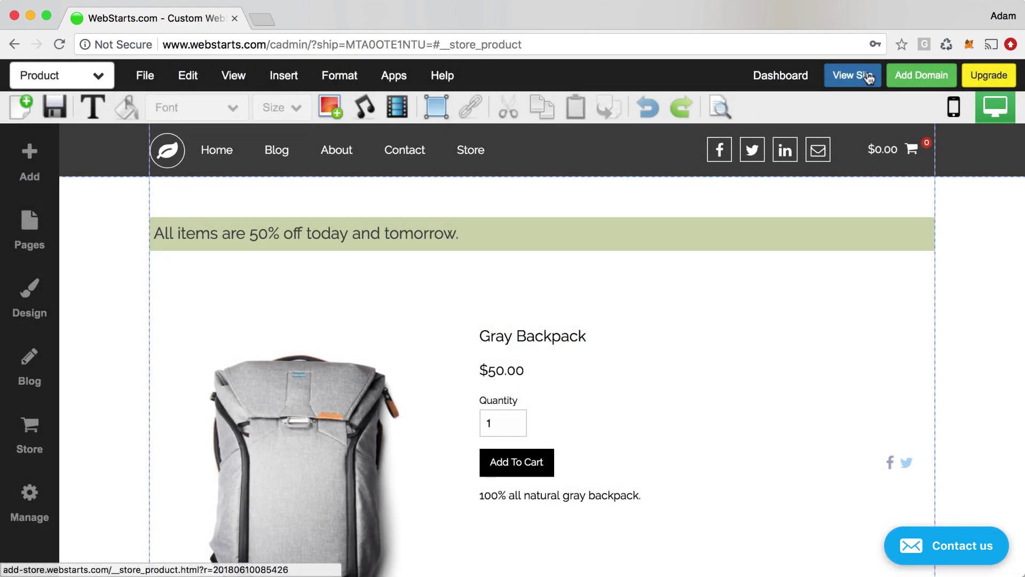
pyautogui.click(869, 78)
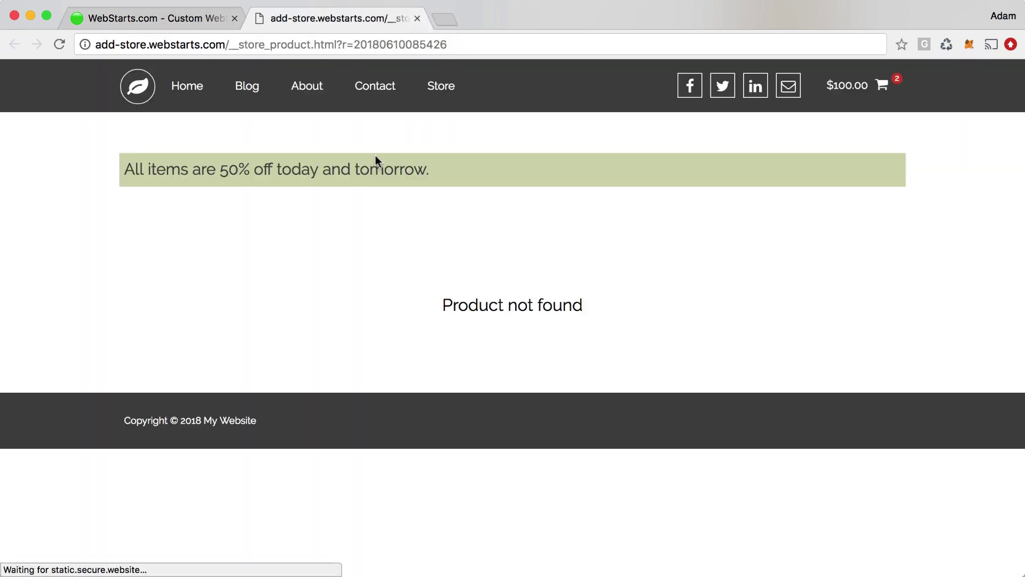
pyautogui.click(868, 101)
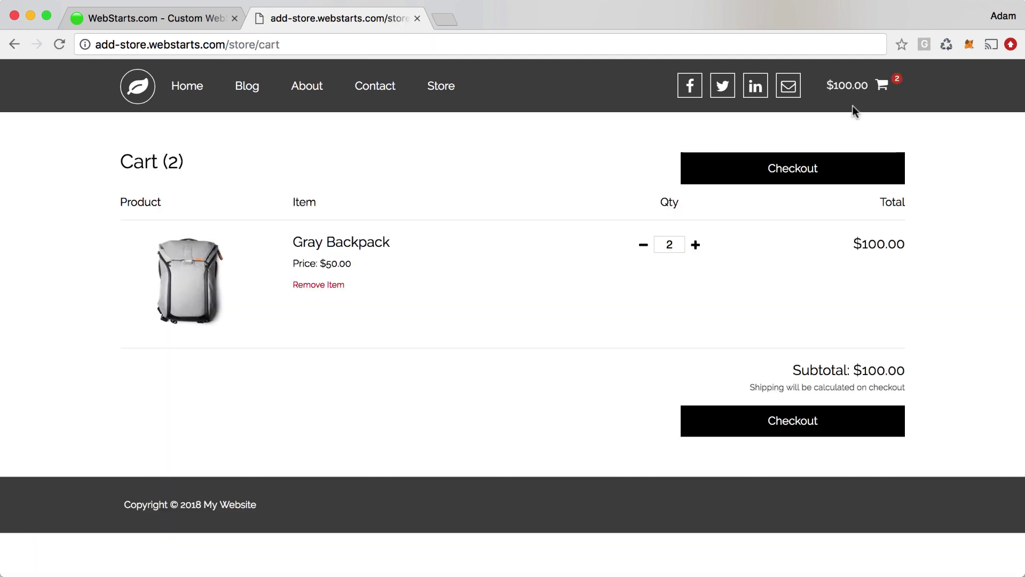
pyautogui.click(640, 247)
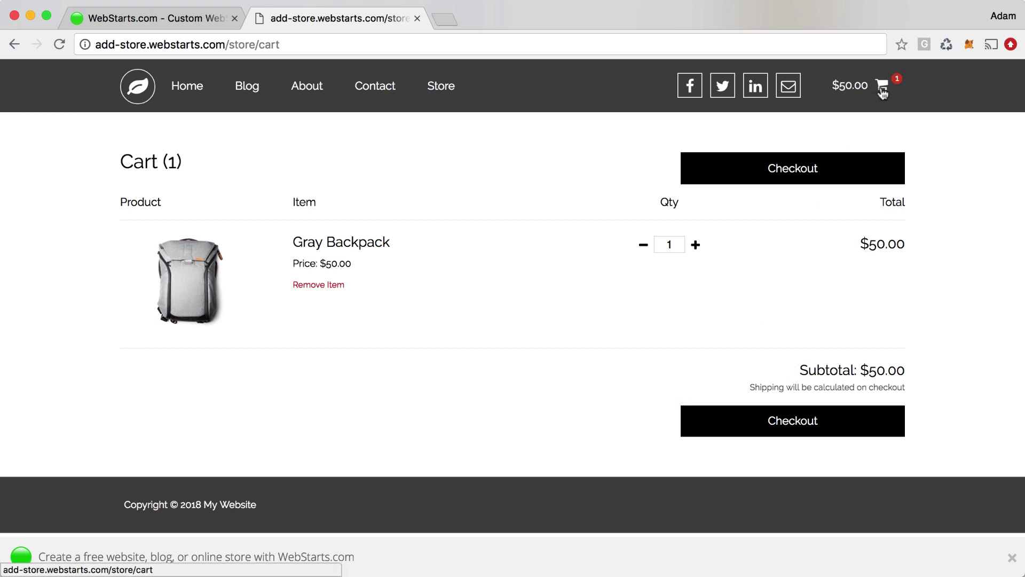
# Check the live Home, Blog, About, Contact, cart, Store and Gray Backpack pages, then return to the editor.
pyautogui.click(211, 94)
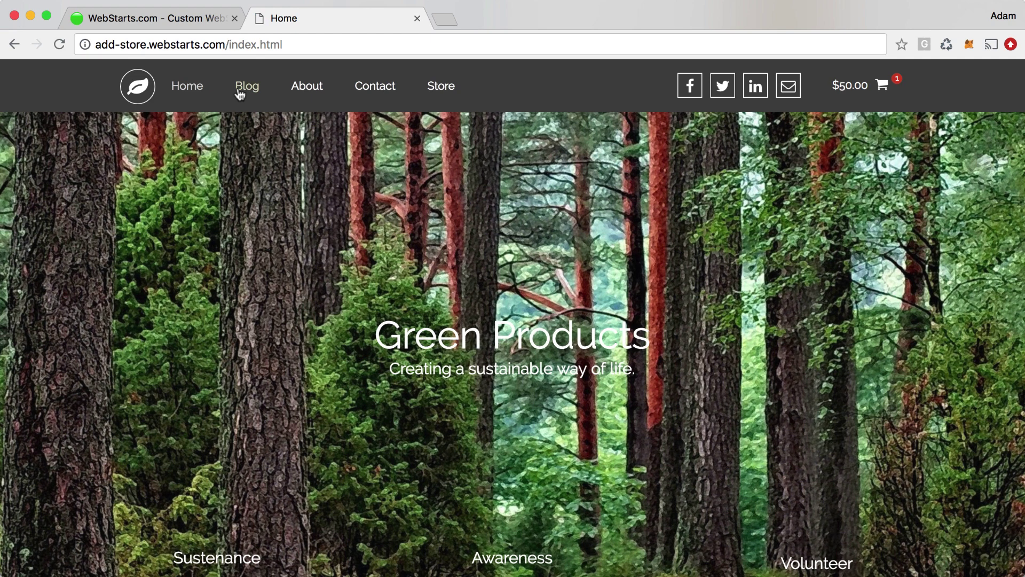
pyautogui.click(240, 93)
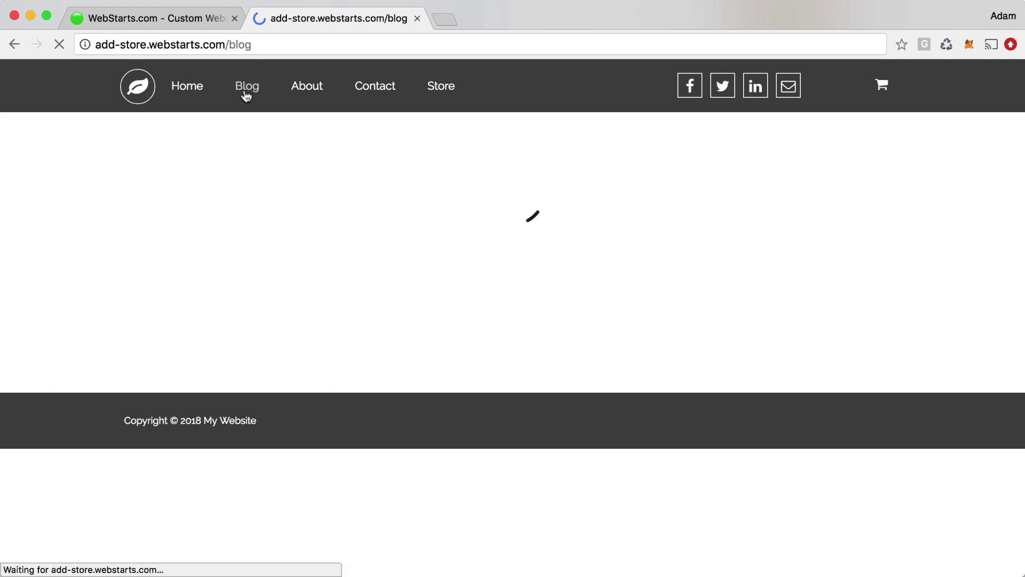
pyautogui.click(302, 96)
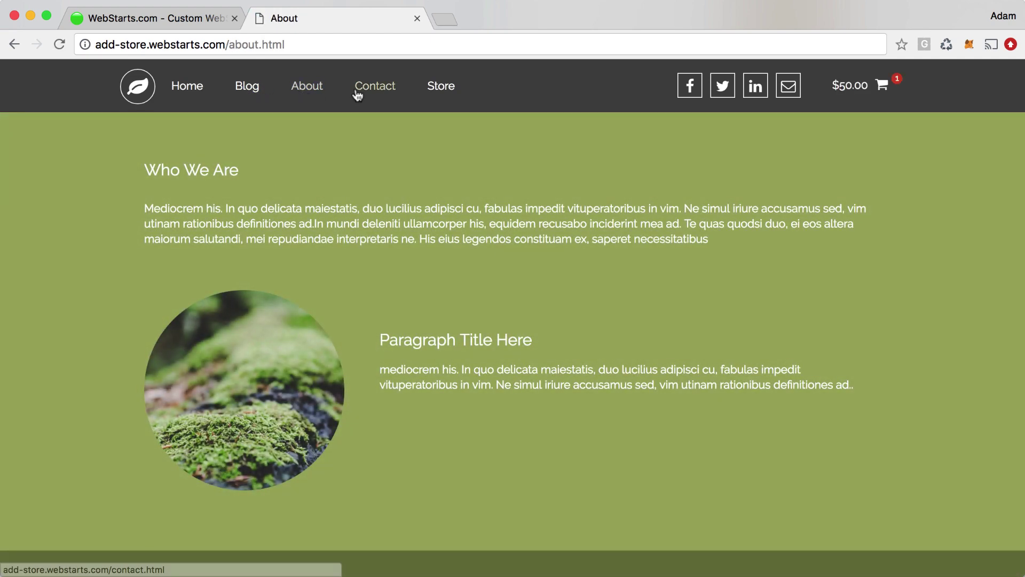
pyautogui.click(357, 95)
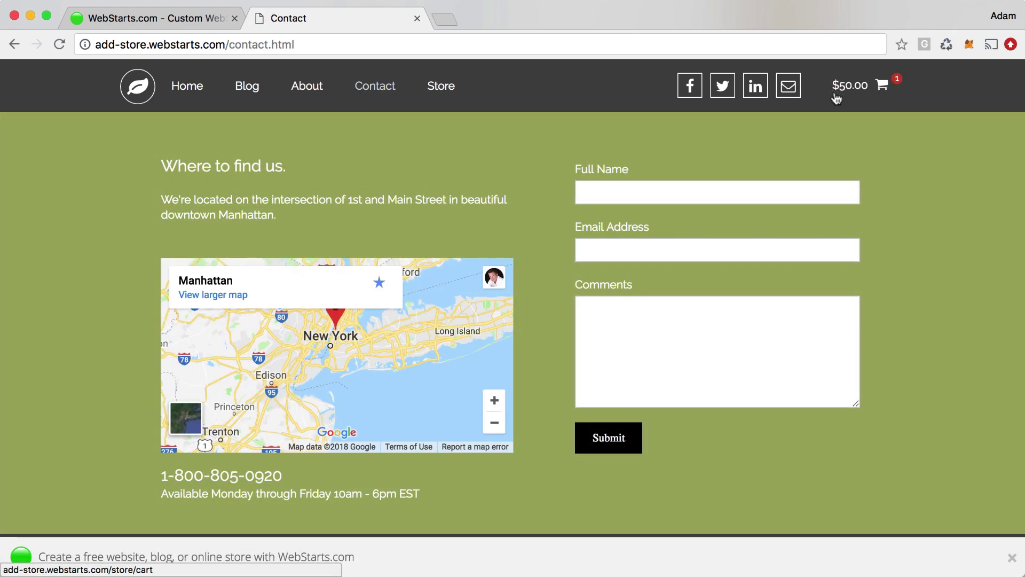
pyautogui.click(896, 85)
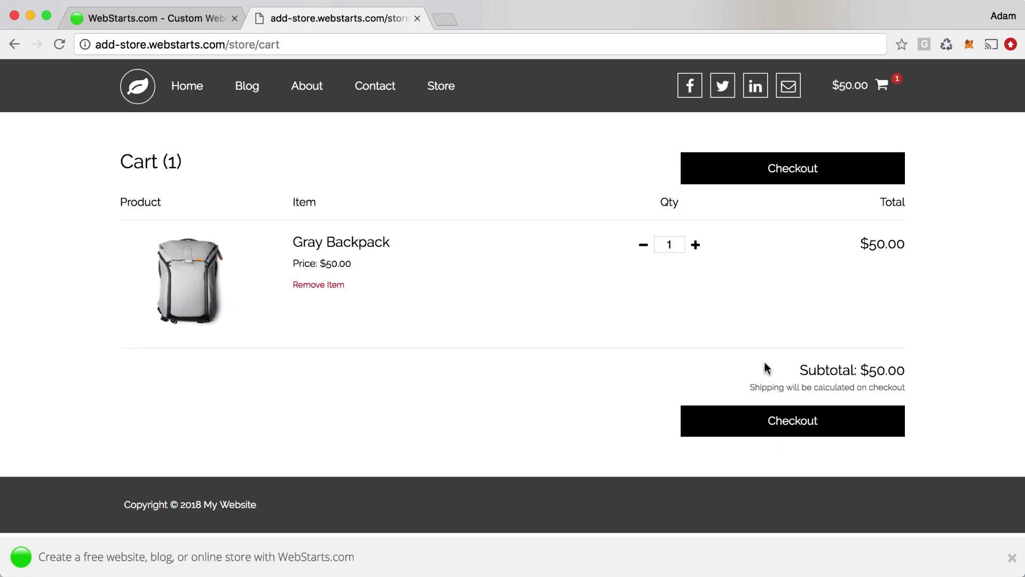
pyautogui.click(442, 91)
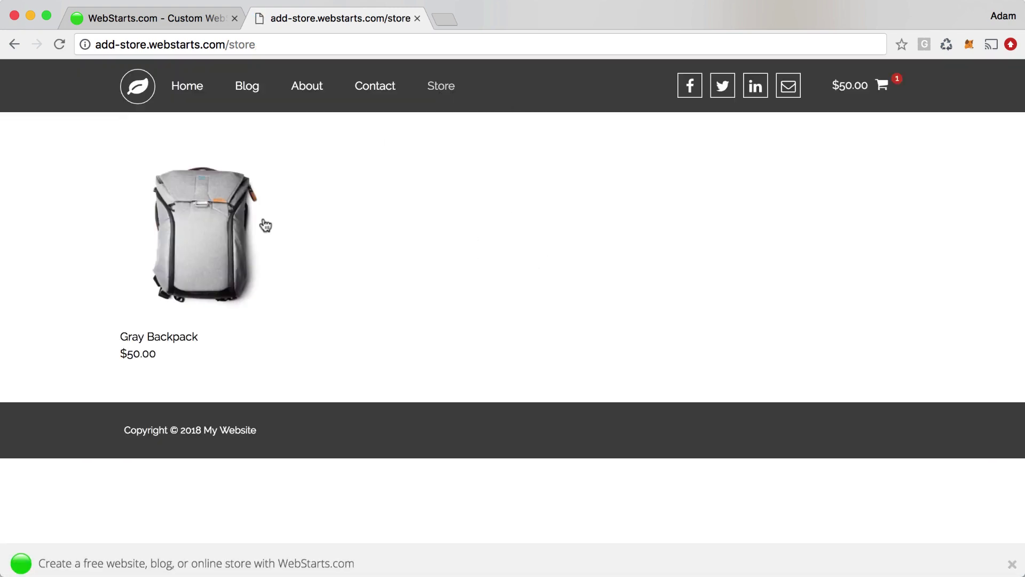
pyautogui.click(229, 247)
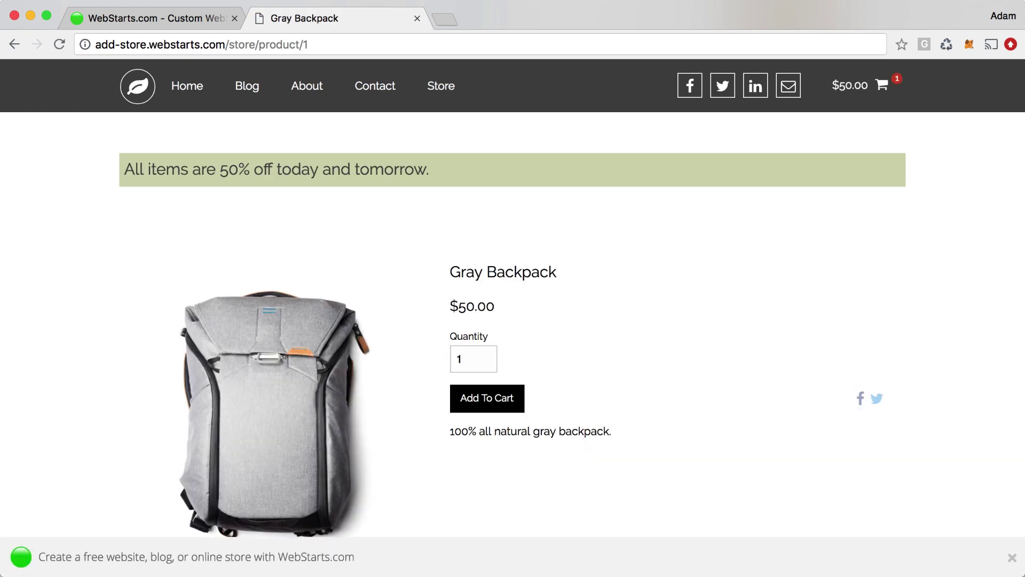
pyautogui.hotkey('ctrl', 'shift', 'Tab')
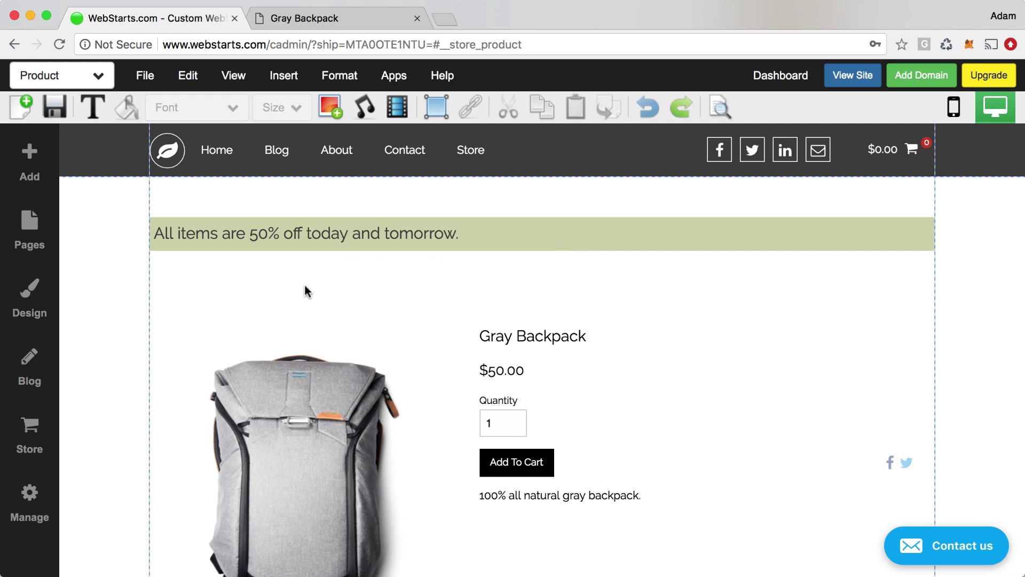
# Open Manage Store's Store Settings and review the Payment Processor dropdown options.
pyautogui.click(31, 438)
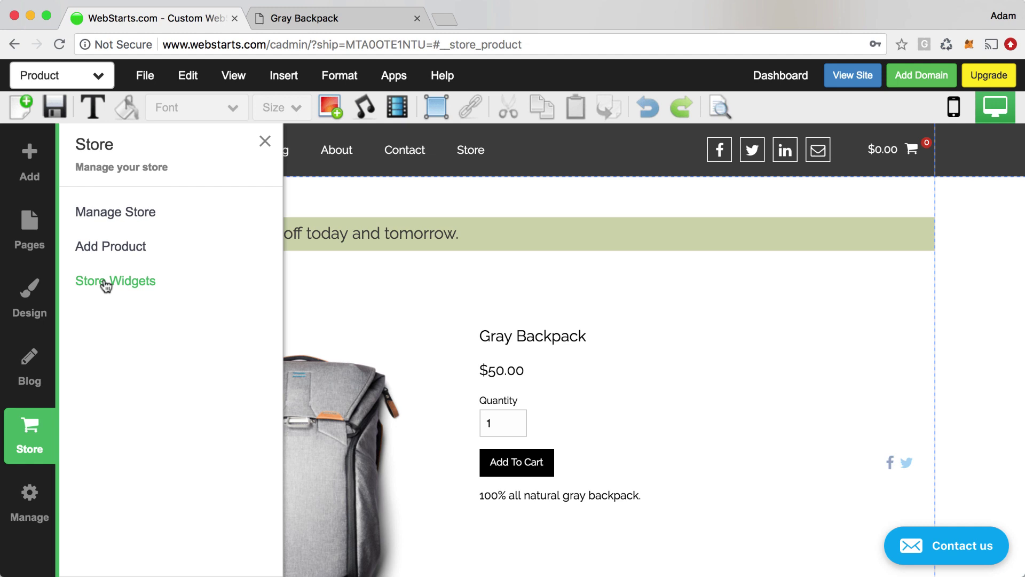
pyautogui.click(129, 225)
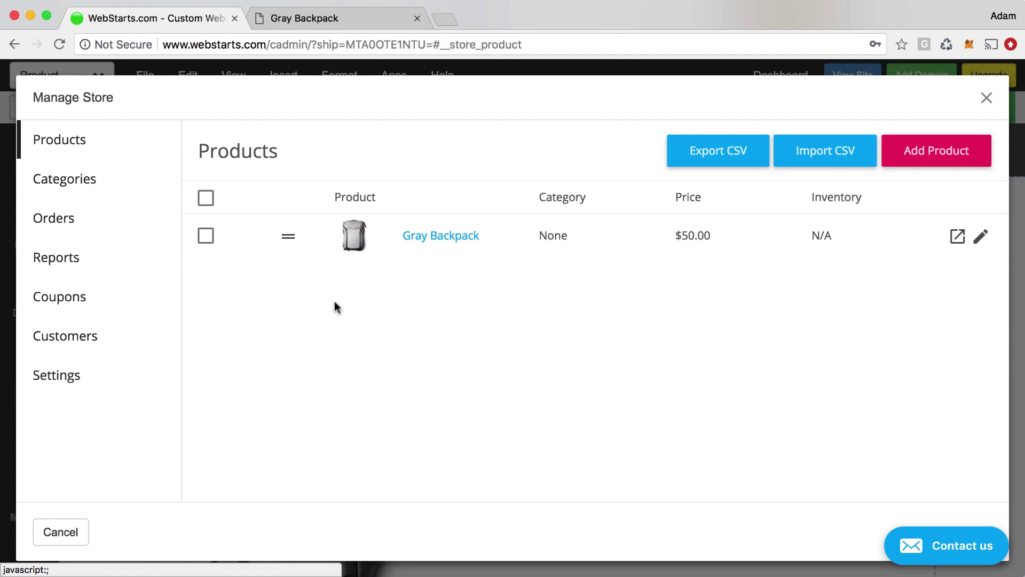
pyautogui.click(68, 386)
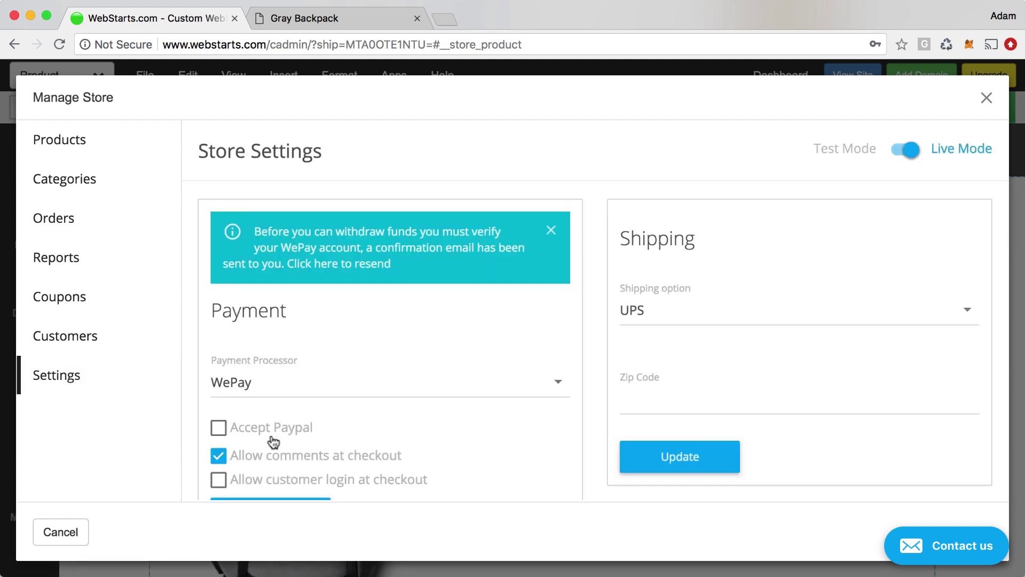
pyautogui.scroll(-3, 273, 441)
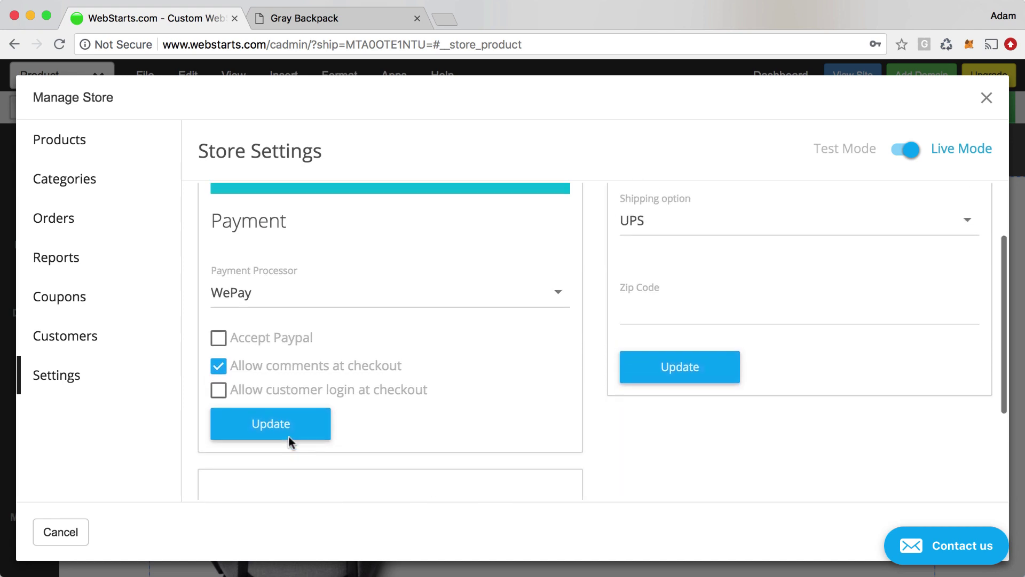
pyautogui.click(354, 299)
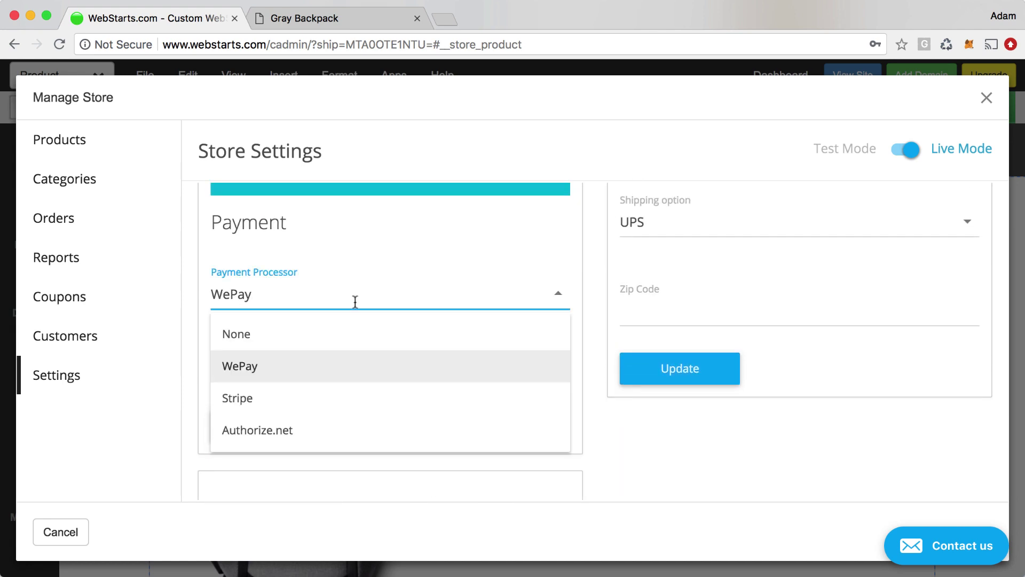
pyautogui.scroll(-1, 355, 377)
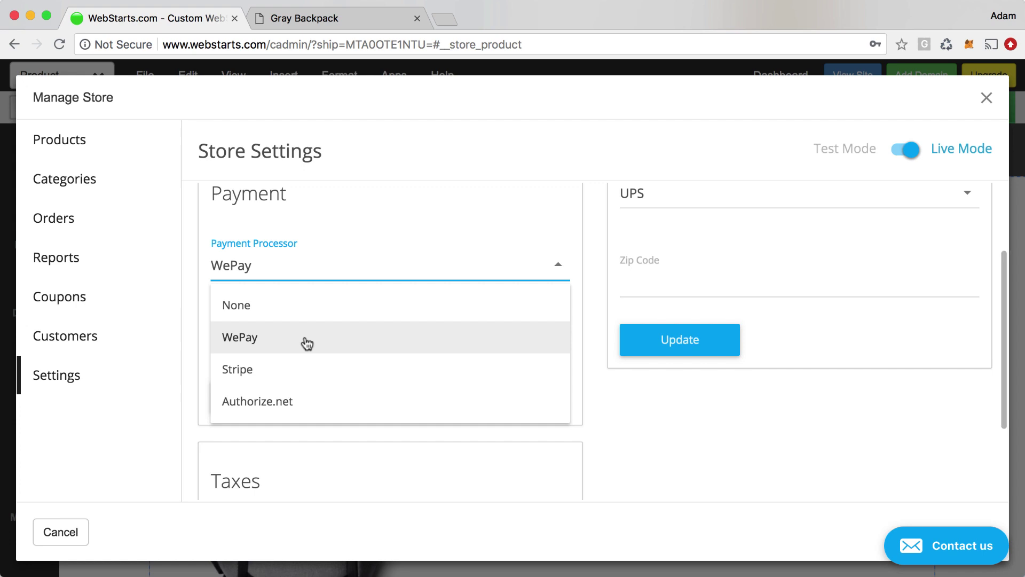
# Recheck the payment processors, visit Customers, and return to Settings showing WePay and UPS shipping.
pyautogui.click(172, 372)
pyautogui.click(264, 395)
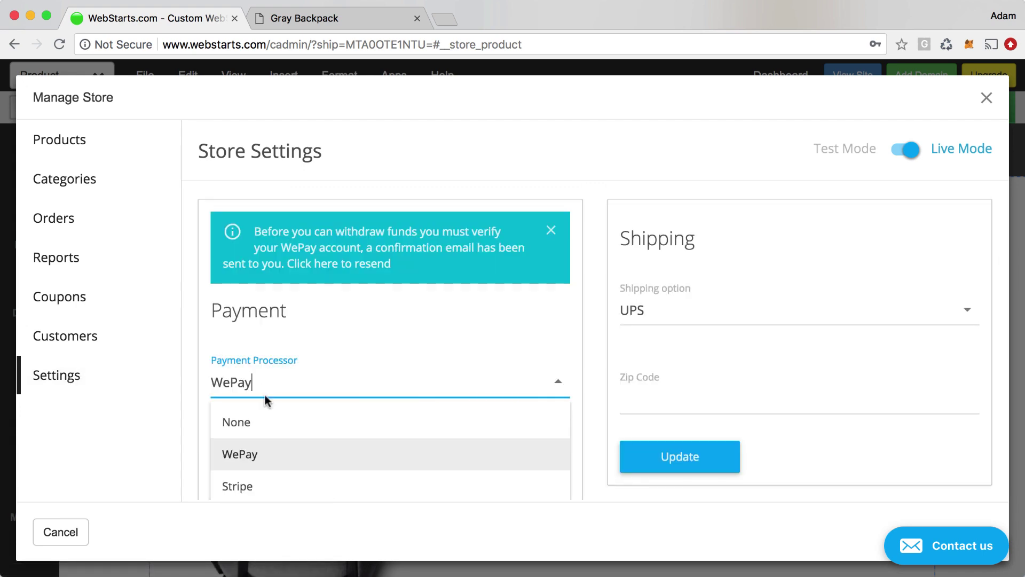
pyautogui.scroll(-3, 284, 449)
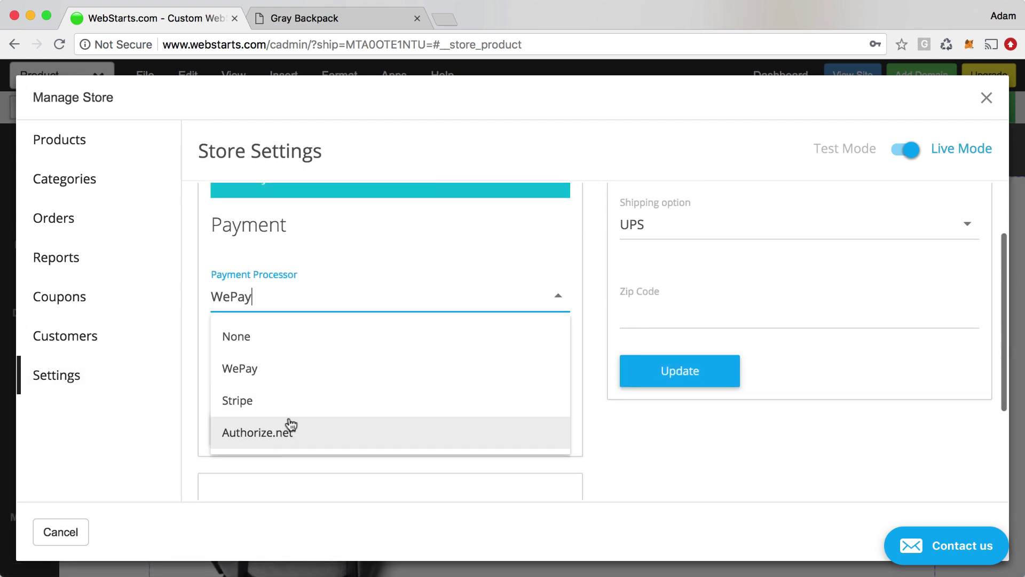
pyautogui.scroll(-2, 289, 425)
pyautogui.click(165, 335)
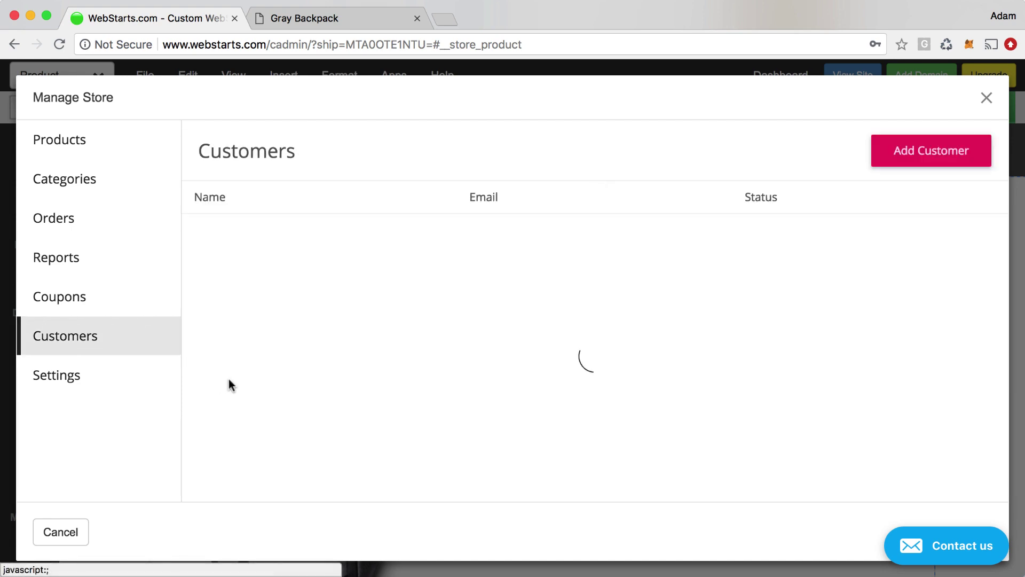
pyautogui.click(131, 386)
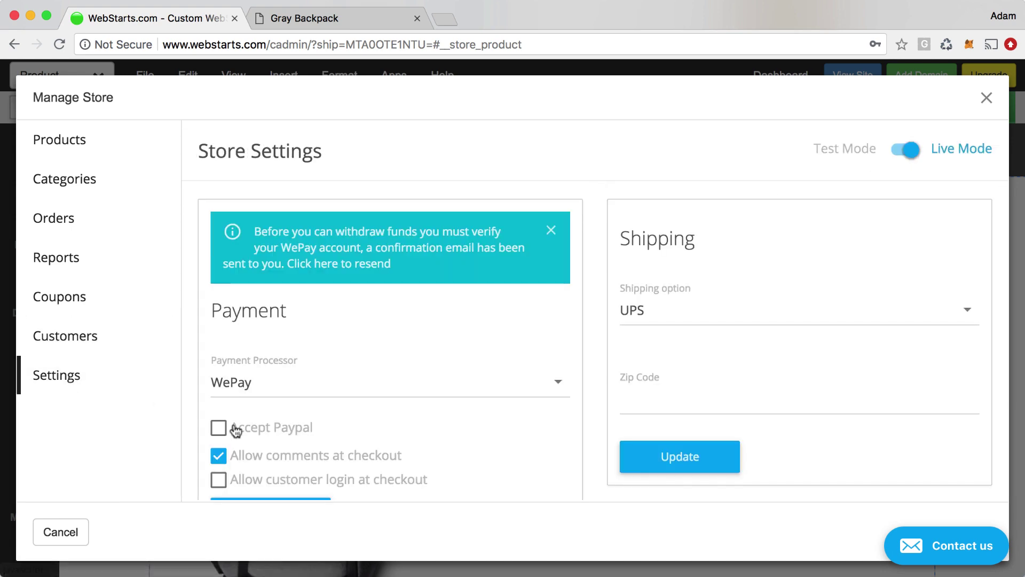
pyautogui.scroll(-3, 236, 431)
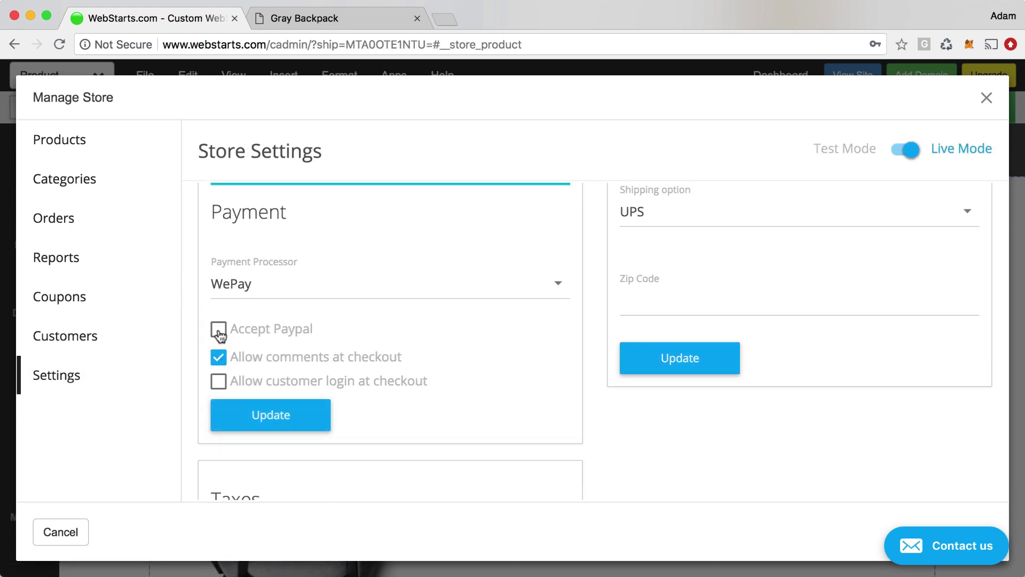
pyautogui.scroll(3, 522, 395)
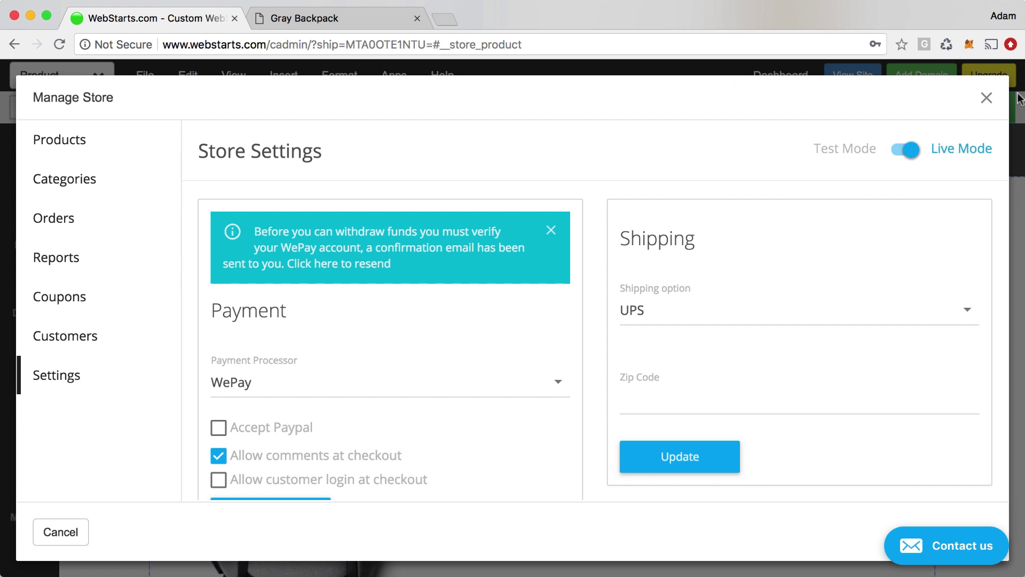
# Close the Manage Store dialog to get back to the Gray Backpack product page.
pyautogui.click(986, 99)
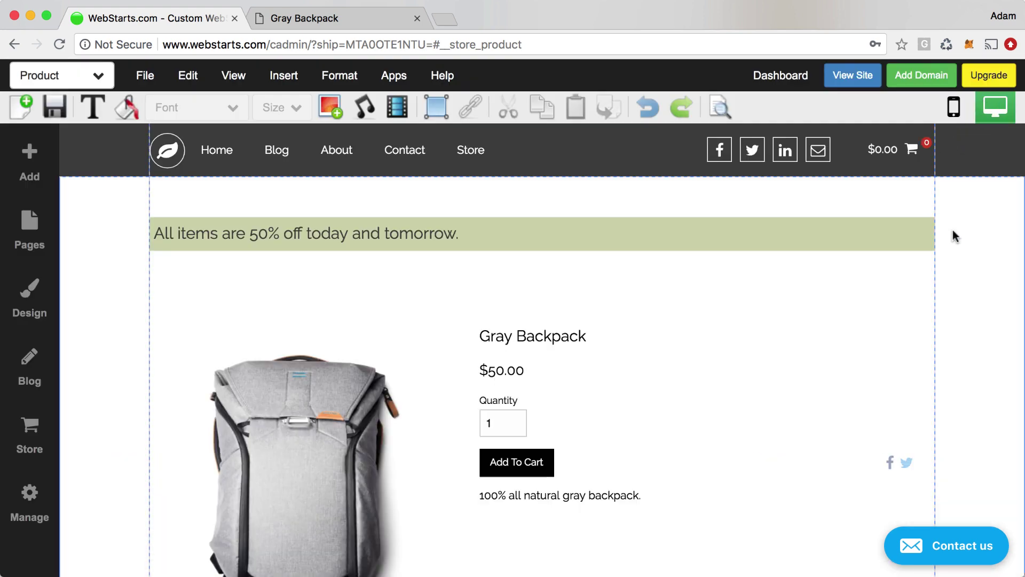